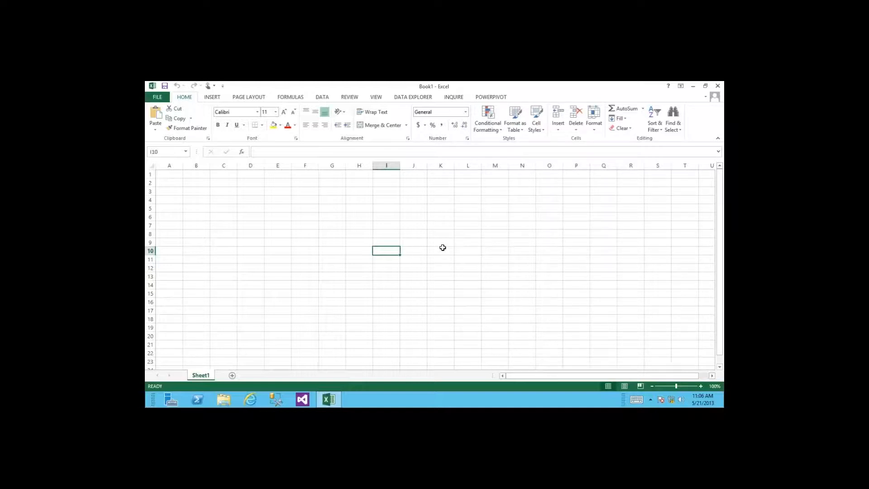
Step: From cell A1, open the Data Connection Wizard for an Analysis Services source
{"action": "left_click", "coordinate": [176, 173]}
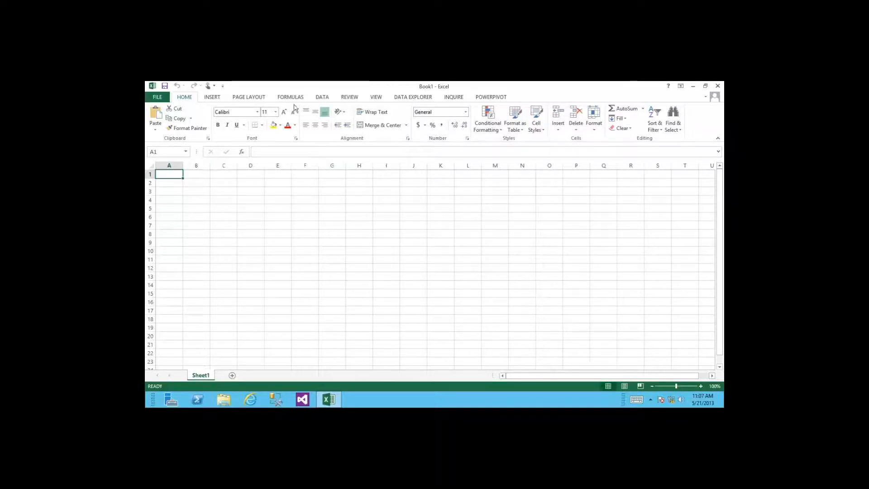
{"action": "left_click", "coordinate": [321, 98]}
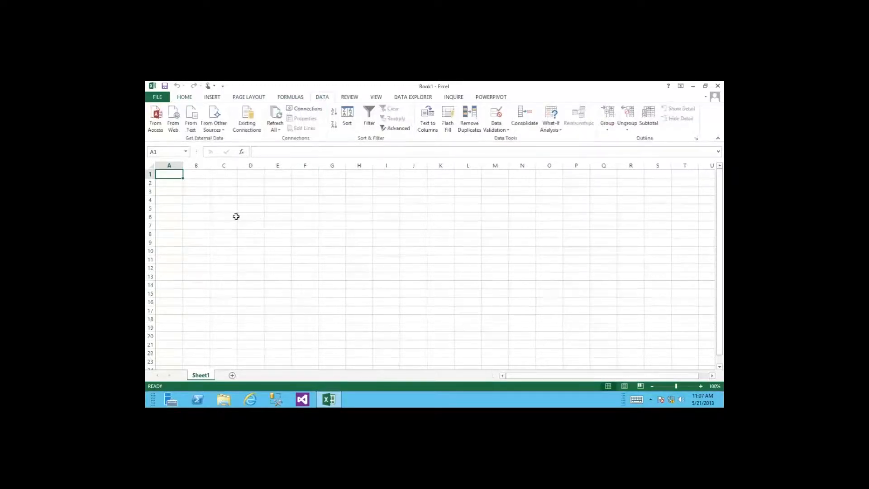
{"action": "left_click", "coordinate": [222, 133]}
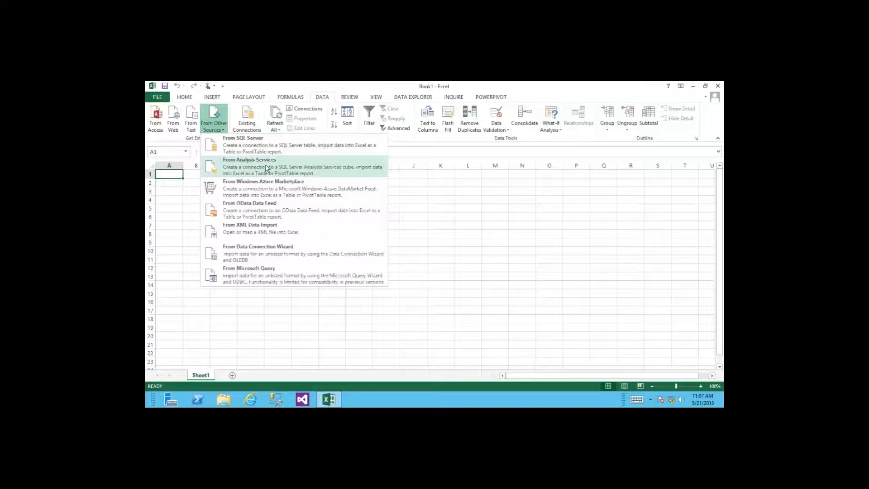
{"action": "left_click", "coordinate": [267, 167]}
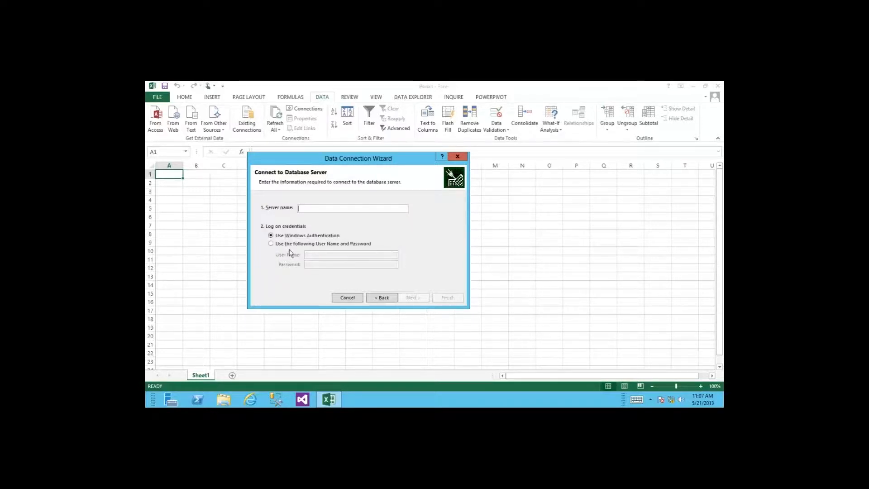
Step: Connect to server SPSQLBI and choose the Adventure Works cube in AdventureWorksDW2012Multidimensional-EE
{"action": "type", "text": "SPSQLBI"}
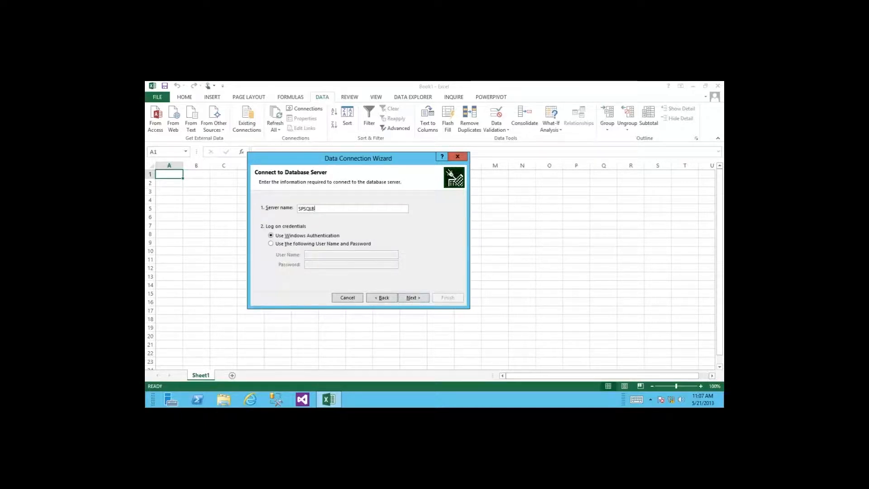
{"action": "left_click", "coordinate": [411, 298]}
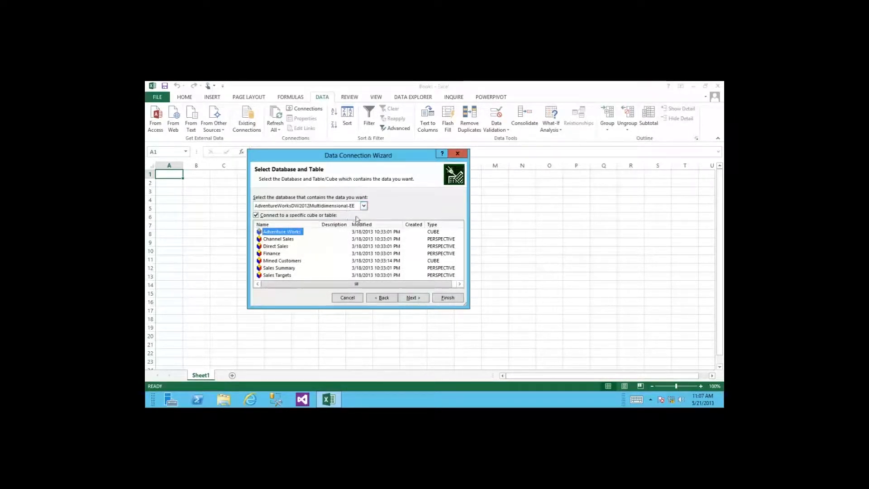
{"action": "left_click", "coordinate": [363, 205]}
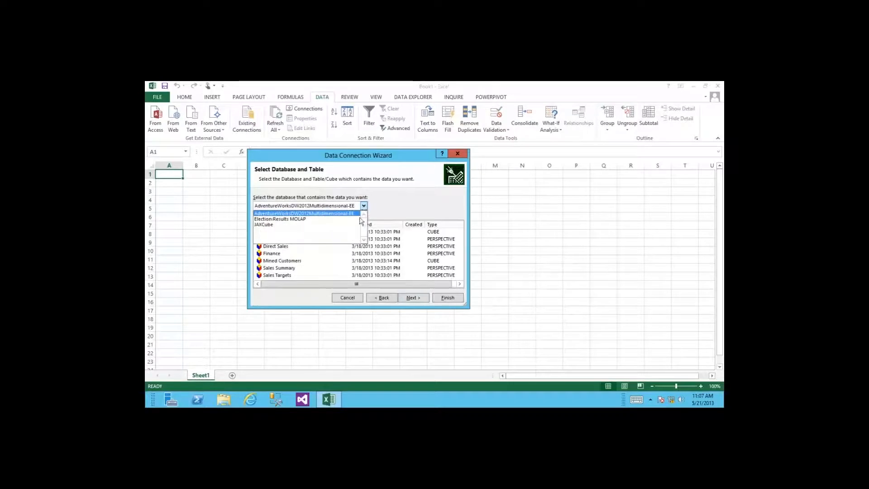
{"action": "left_click", "coordinate": [394, 203]}
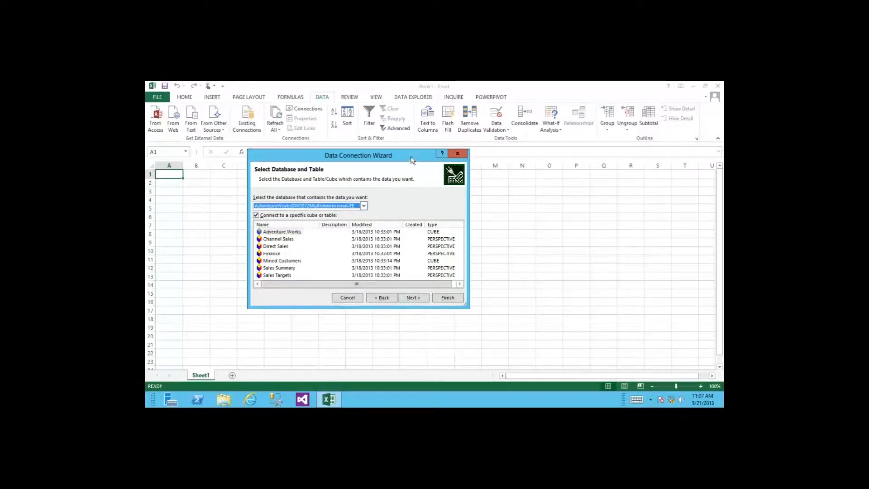
{"action": "left_click_drag", "start_coordinate": [412, 159], "coordinate": [409, 144]}
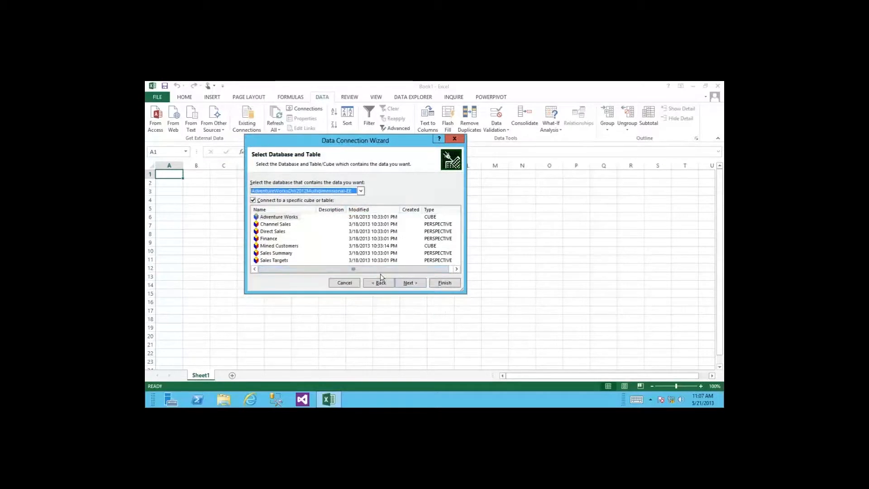
{"action": "left_click", "coordinate": [280, 218]}
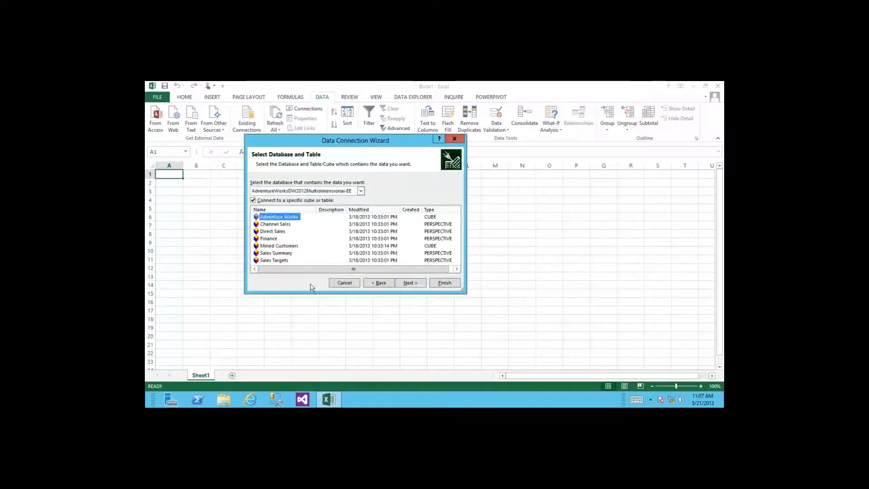
{"action": "left_click", "coordinate": [408, 283]}
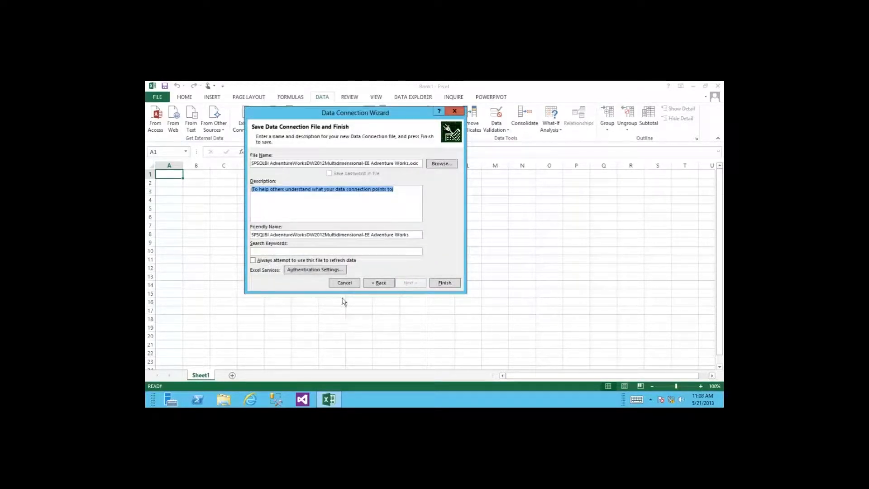
Step: Review the connection description and authentication settings, then finish saving the .odc connection file
{"action": "left_click", "coordinate": [412, 165]}
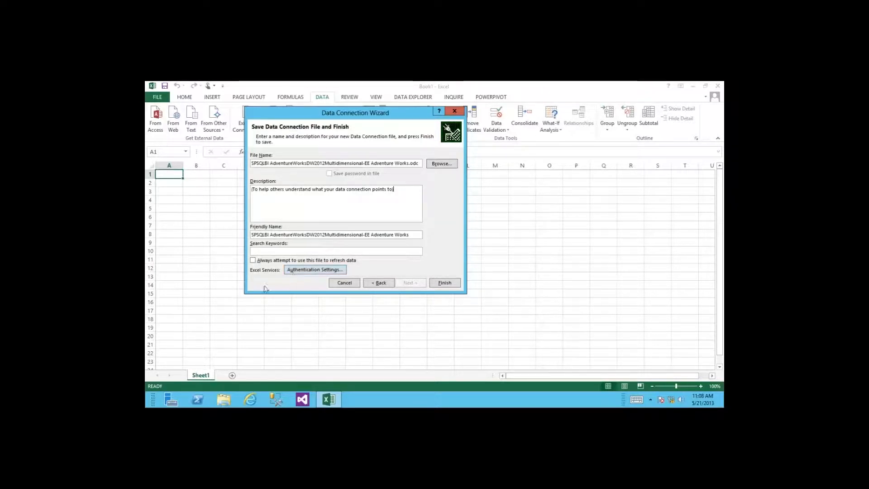
{"action": "left_click", "coordinate": [297, 273]}
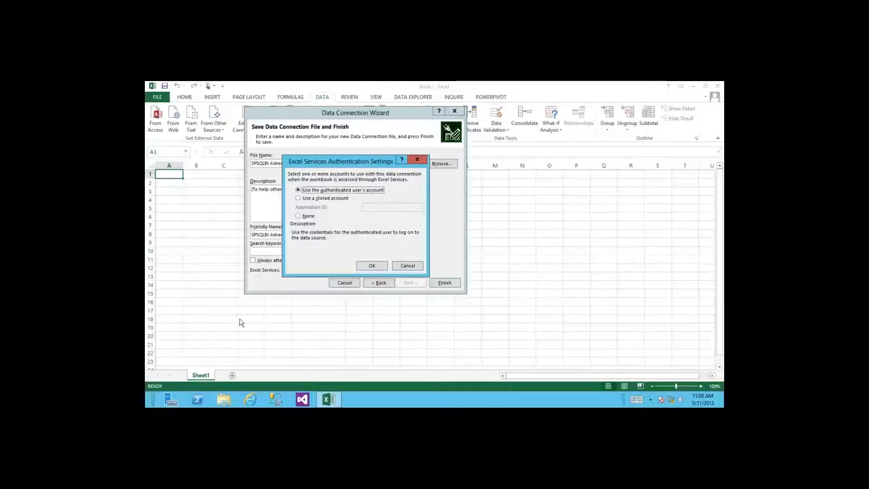
{"action": "left_click", "coordinate": [415, 265]}
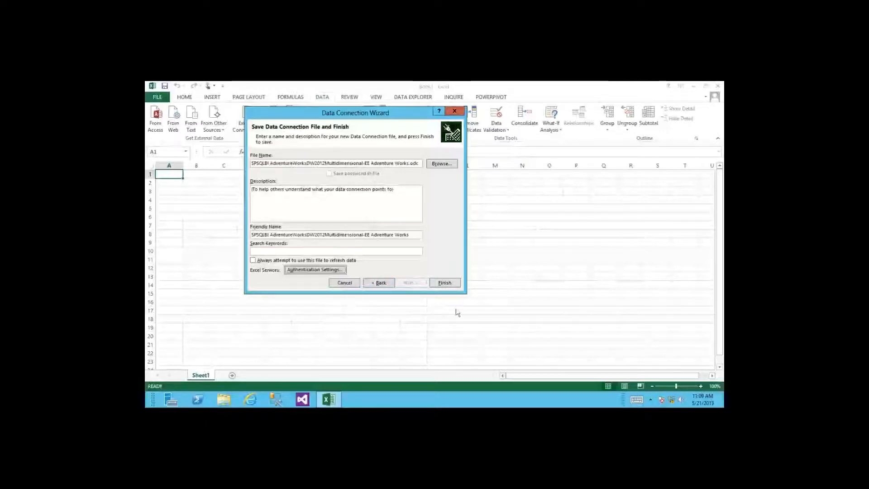
{"action": "left_click", "coordinate": [444, 283]}
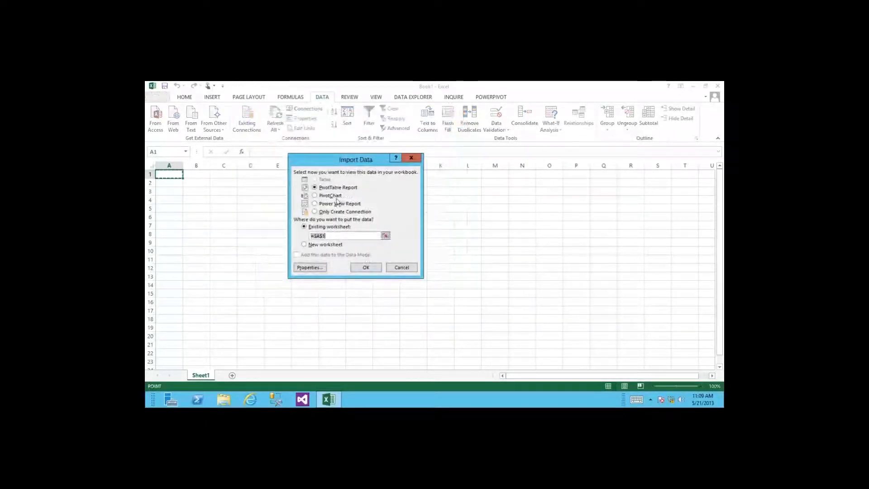
Step: Insert a PivotTable Report at $A$3 on the existing worksheet and browse its field list
{"action": "left_click", "coordinate": [365, 267]}
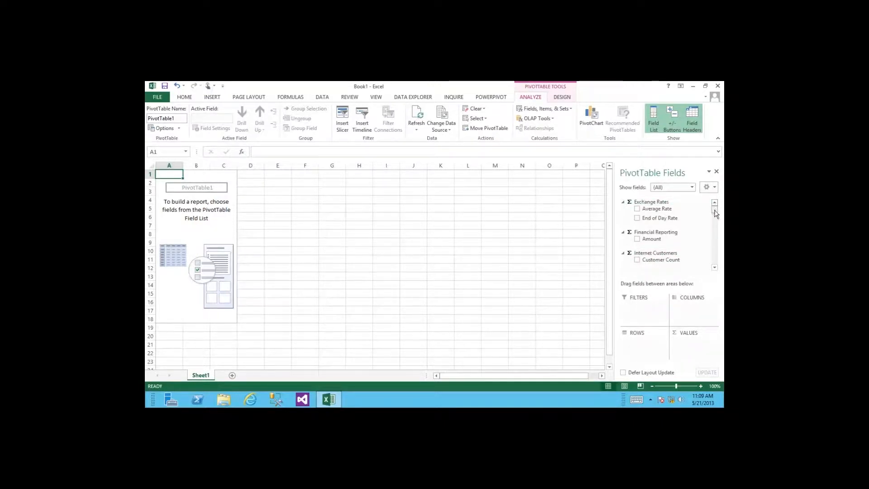
{"action": "mouse_move", "coordinate": [714, 213]}
{"action": "left_mouse_down"}
{"action": "mouse_move", "coordinate": [716, 221]}
{"action": "mouse_move", "coordinate": [715, 207]}
{"action": "left_mouse_up"}
{"action": "left_click", "coordinate": [203, 201]}
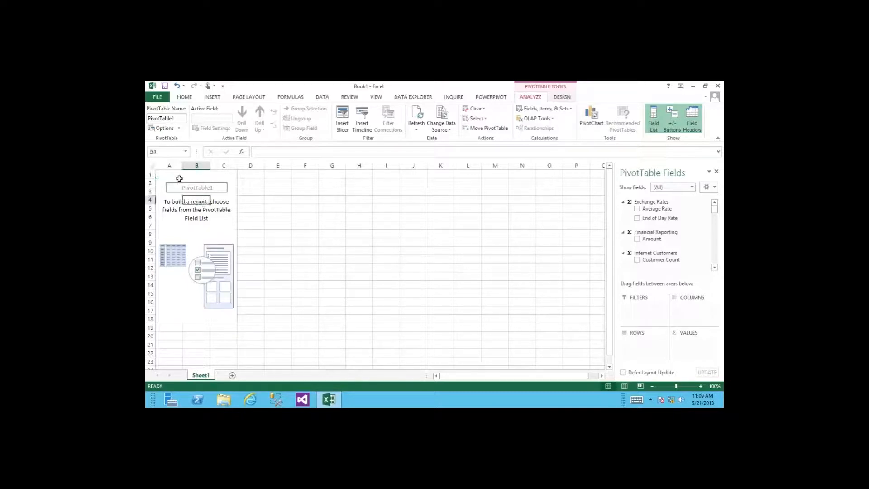
{"action": "left_click", "coordinate": [179, 177]}
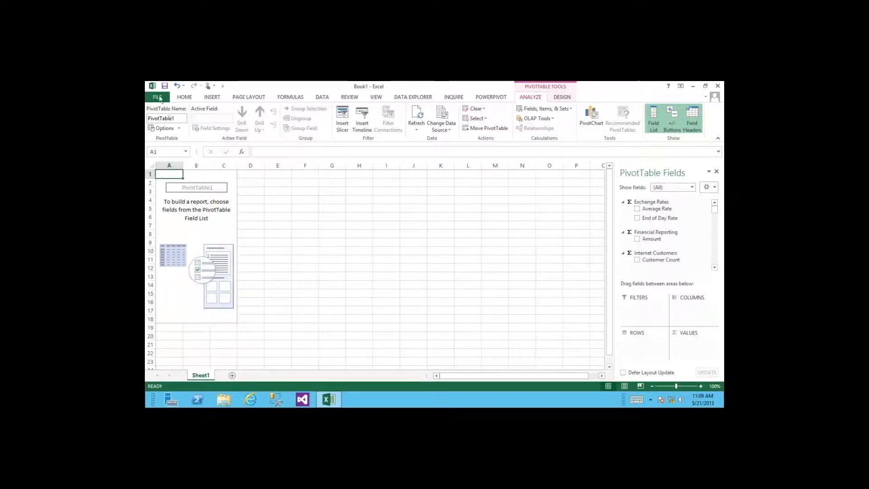
Step: Save As to SharePoint's PowerPivot Gallery, bringing up Internet Explorer while the server is contacted
{"action": "left_click", "coordinate": [157, 98]}
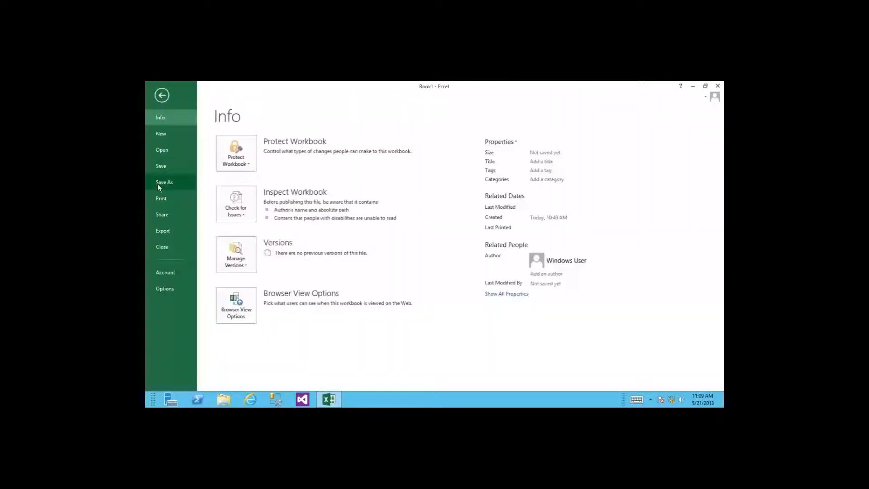
{"action": "left_click", "coordinate": [162, 183]}
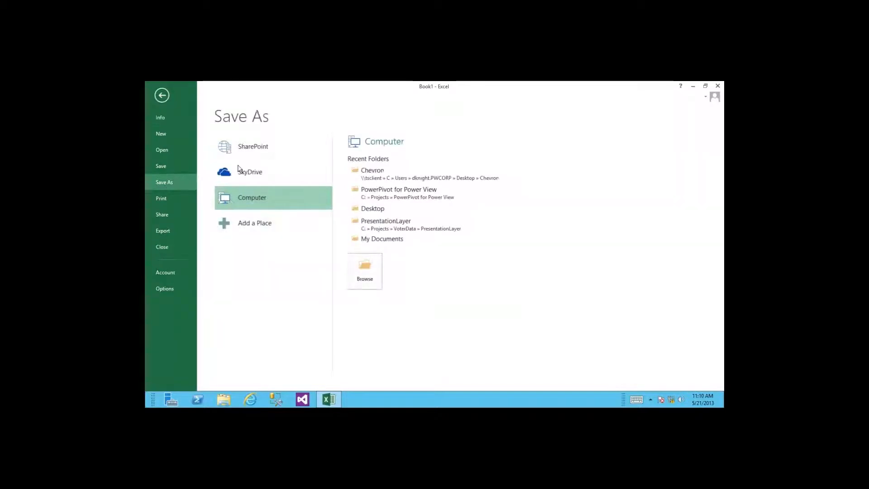
{"action": "left_click", "coordinate": [272, 150]}
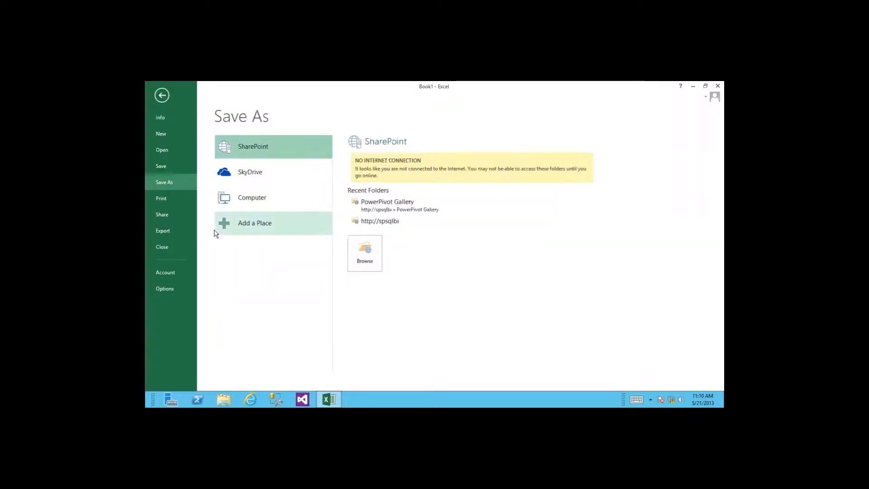
{"action": "left_click", "coordinate": [386, 206]}
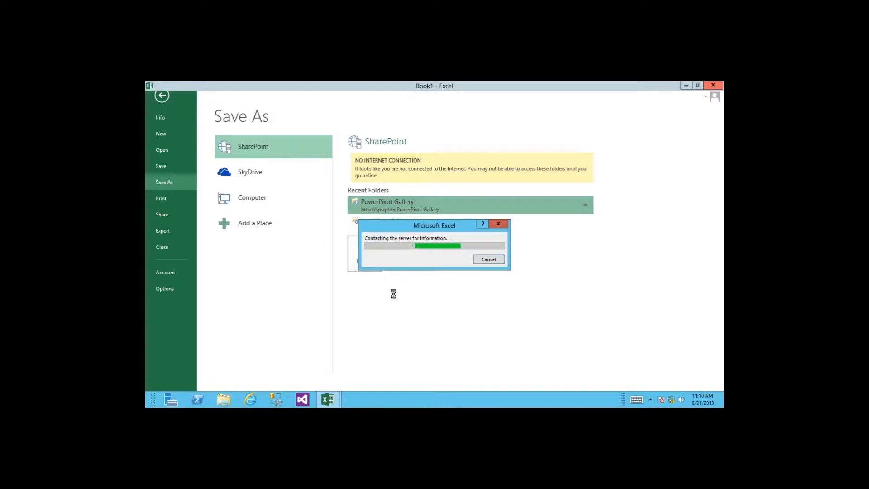
{"action": "left_click", "coordinate": [250, 399]}
{"action": "left_click", "coordinate": [285, 97]}
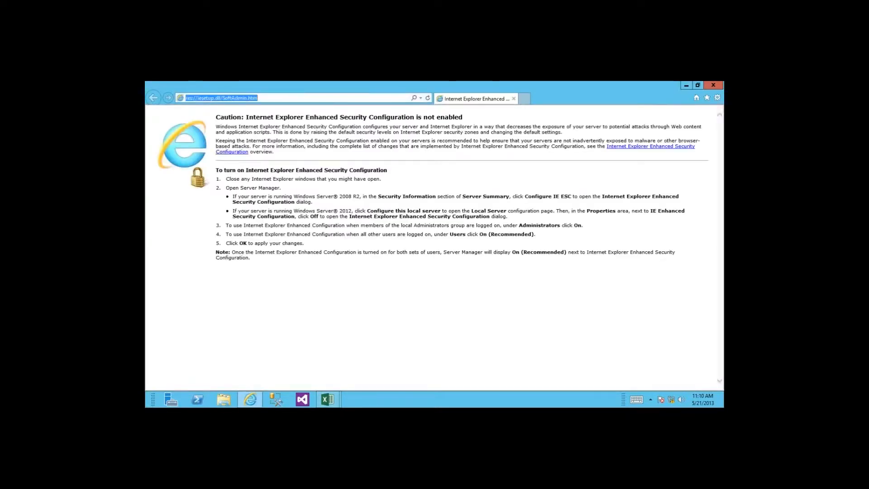
{"action": "type", "text": "spsql"}
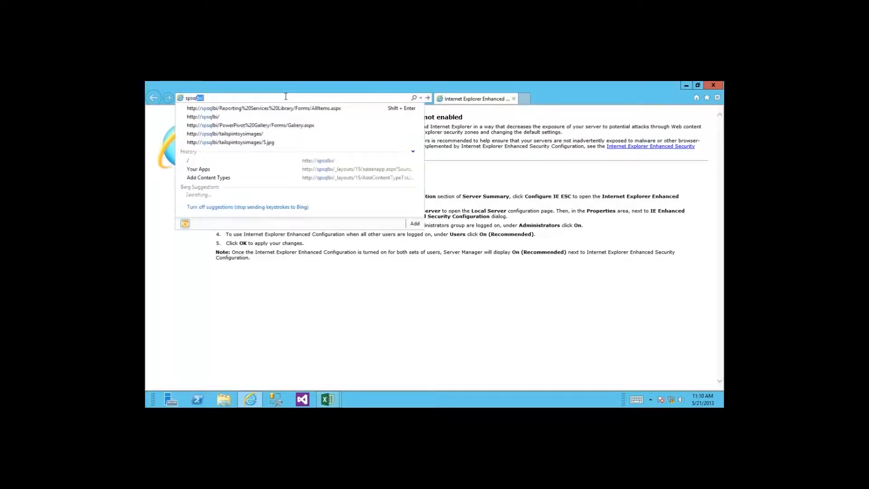
{"action": "key", "text": "Down"}
{"action": "key", "text": "Down"}
{"action": "key", "text": "Return"}
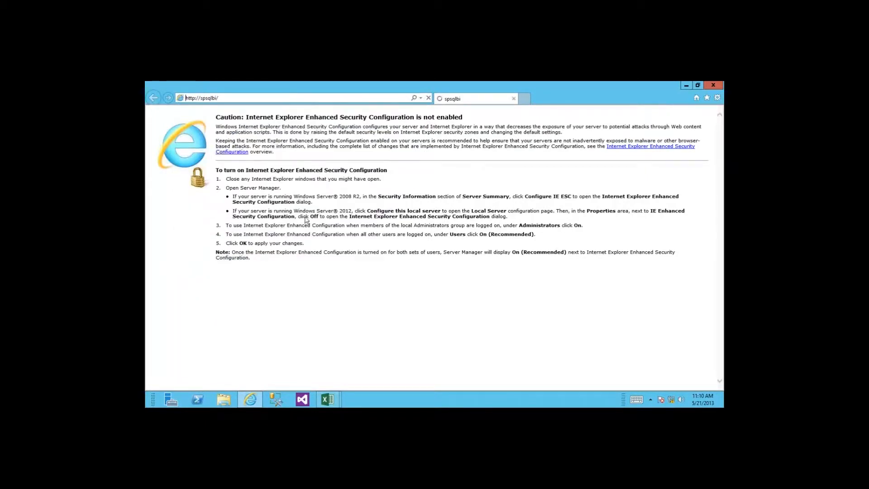
{"action": "mouse_move", "coordinate": [331, 399]}
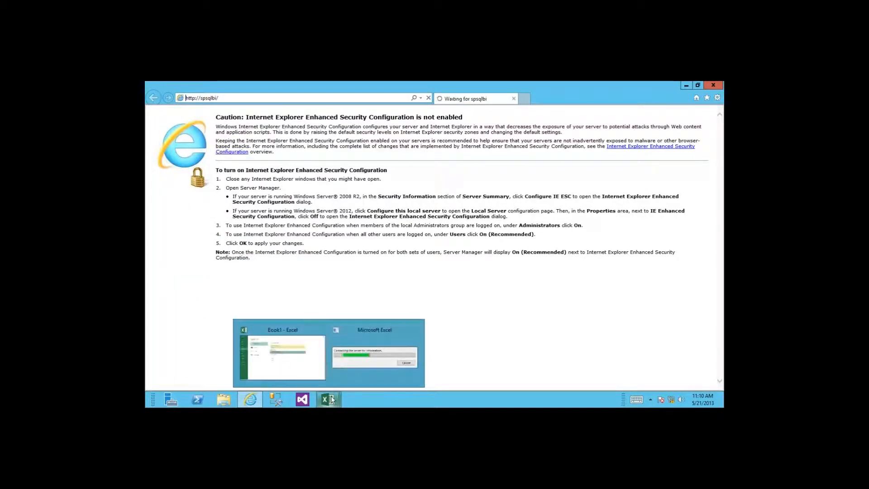
{"action": "left_click", "coordinate": [297, 371]}
Step: Save the workbook as 'Excel Services Example.xlsx' in the PowerPivot Gallery, replacing the existing file
{"action": "mouse_move", "coordinate": [341, 384]}
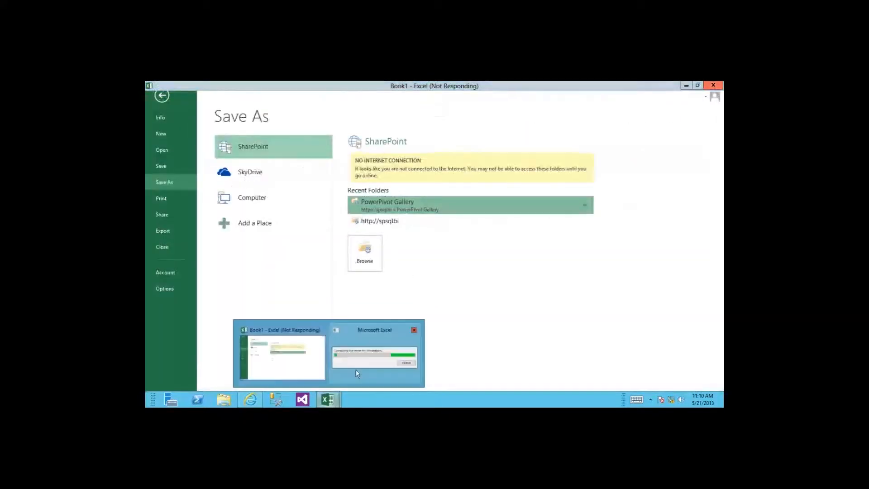
{"action": "left_click", "coordinate": [355, 369]}
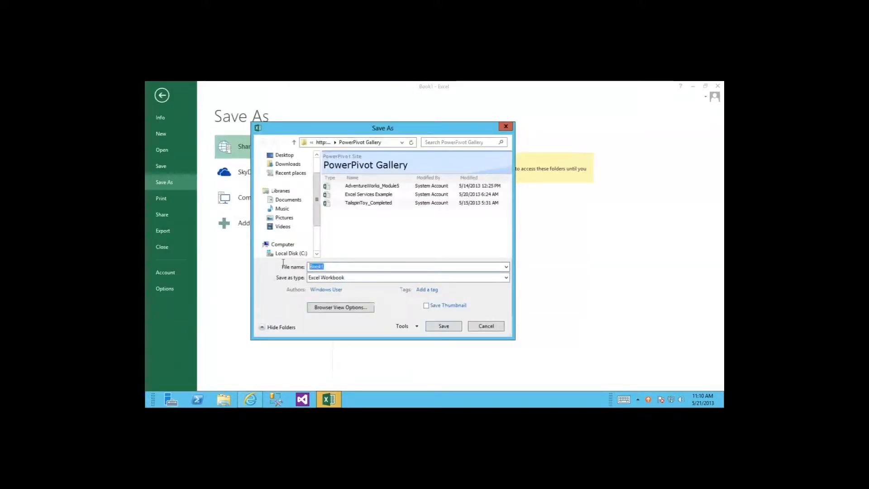
{"action": "type", "text": "E"}
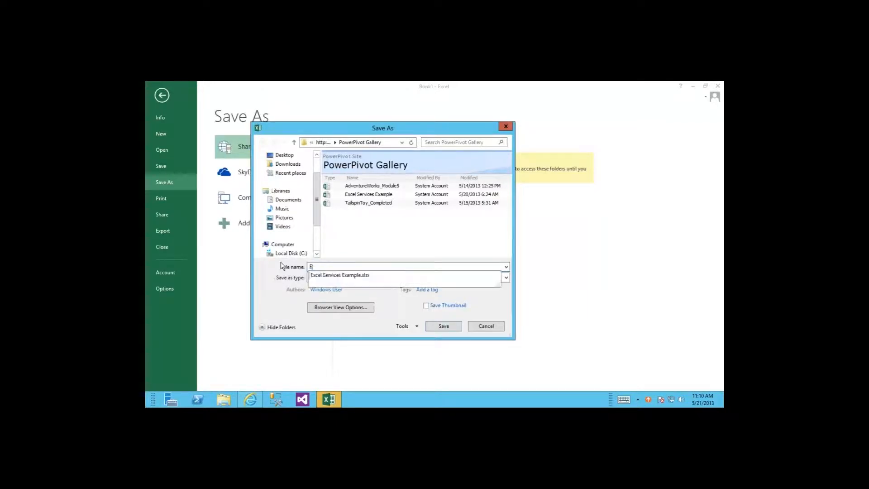
{"action": "type", "text": "xcel"}
{"action": "key", "text": "Down"}
{"action": "key", "text": "Return"}
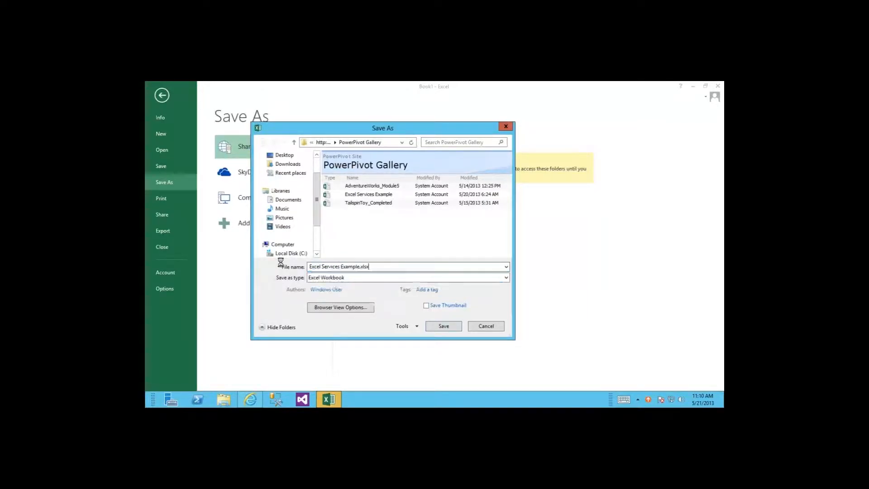
{"action": "key", "text": "Return"}
{"action": "left_click", "coordinate": [460, 243]}
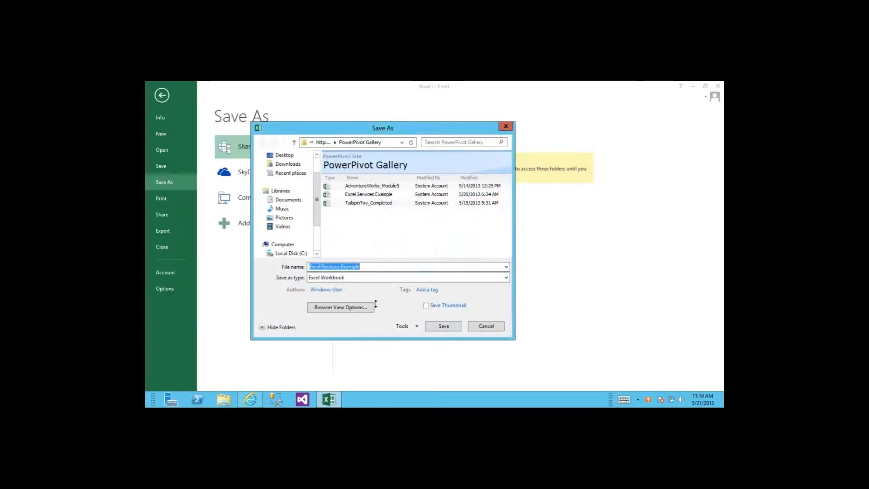
{"action": "left_click", "coordinate": [443, 327]}
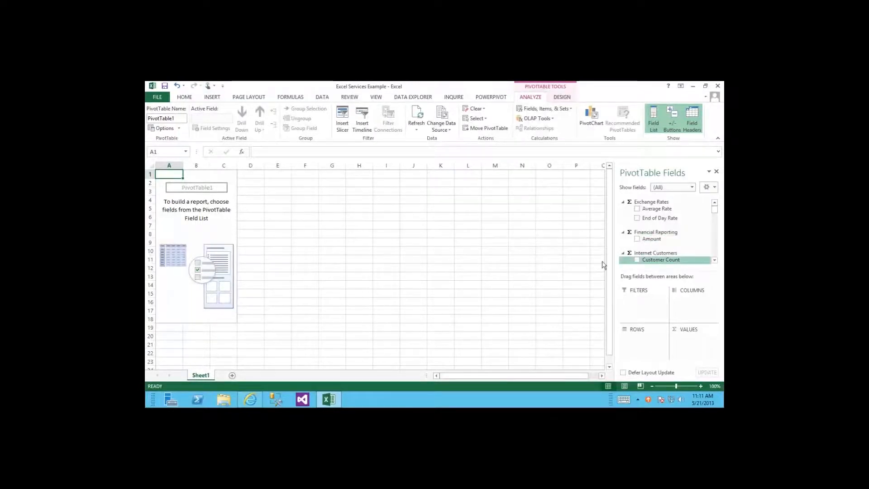
{"action": "left_click", "coordinate": [250, 399]}
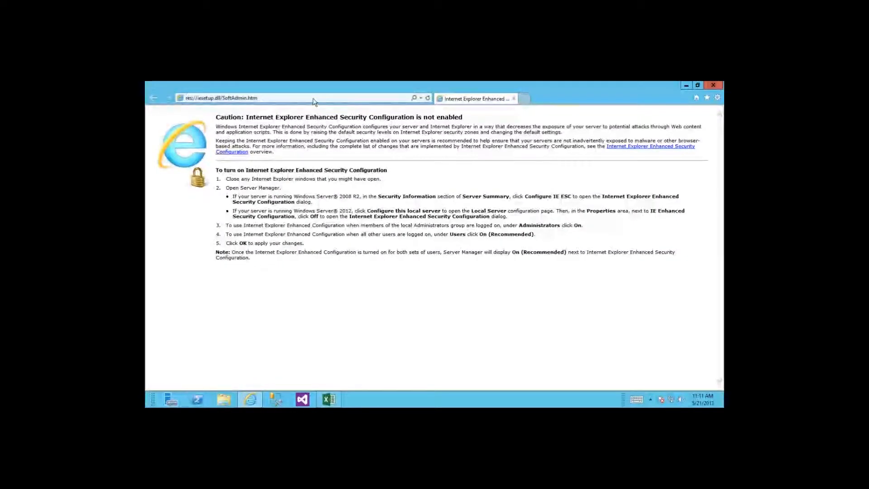
Step: Go to the spsqlbi SharePoint site and open its PowerPivot Gallery library
{"action": "left_click", "coordinate": [313, 98]}
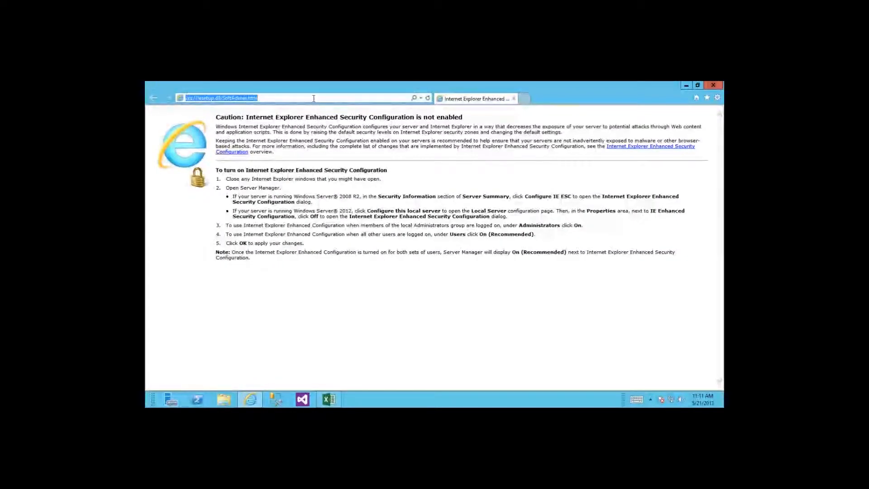
{"action": "type", "text": "spsqlbi/"}
{"action": "key", "text": "Return"}
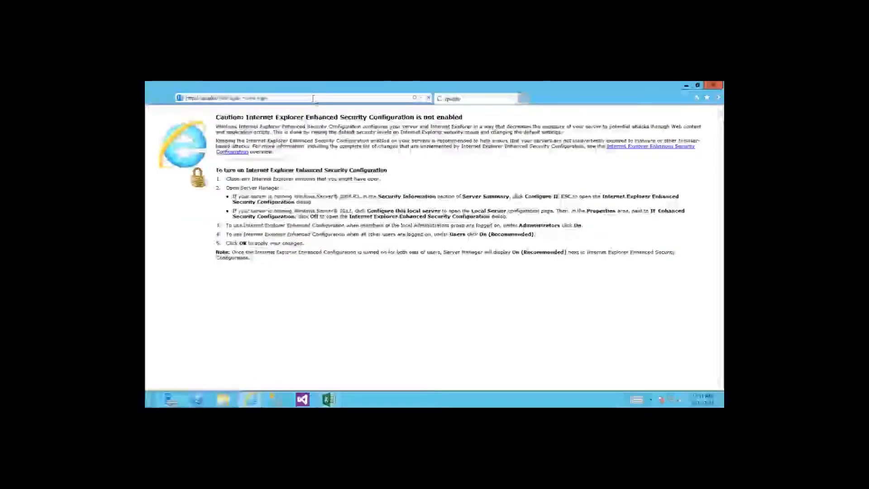
{"action": "left_click", "coordinate": [183, 209]}
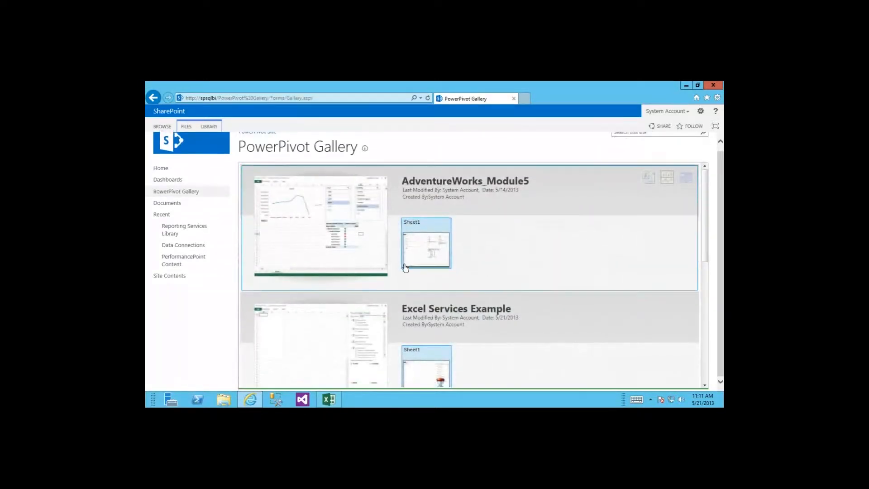
Step: Open Excel Services Example's Sheet1 thumbnail, dismiss the error, and open it again
{"action": "left_click", "coordinate": [441, 362]}
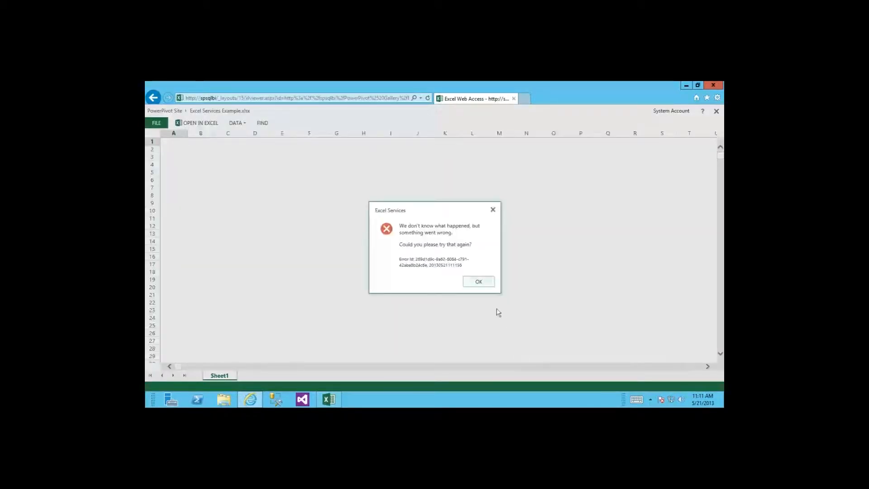
{"action": "left_click", "coordinate": [484, 282]}
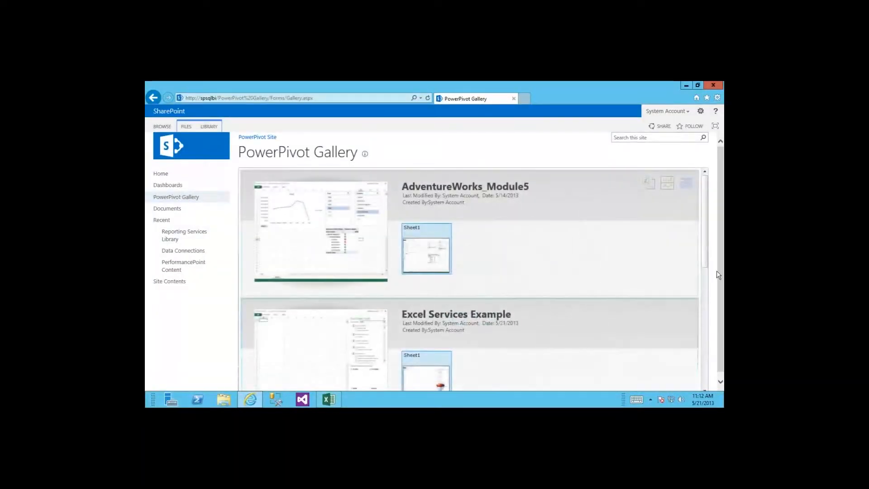
{"action": "scroll", "coordinate": [704, 275], "scroll_direction": "down", "scroll_amount": 2}
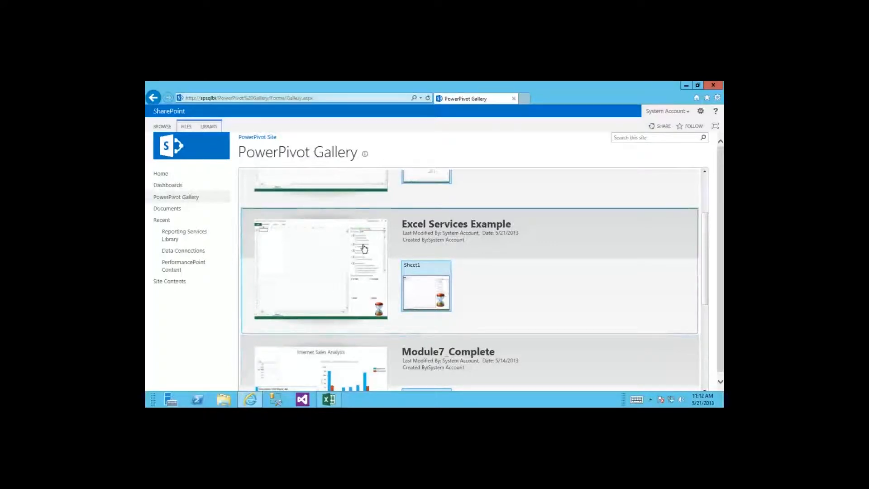
{"action": "left_click", "coordinate": [428, 296]}
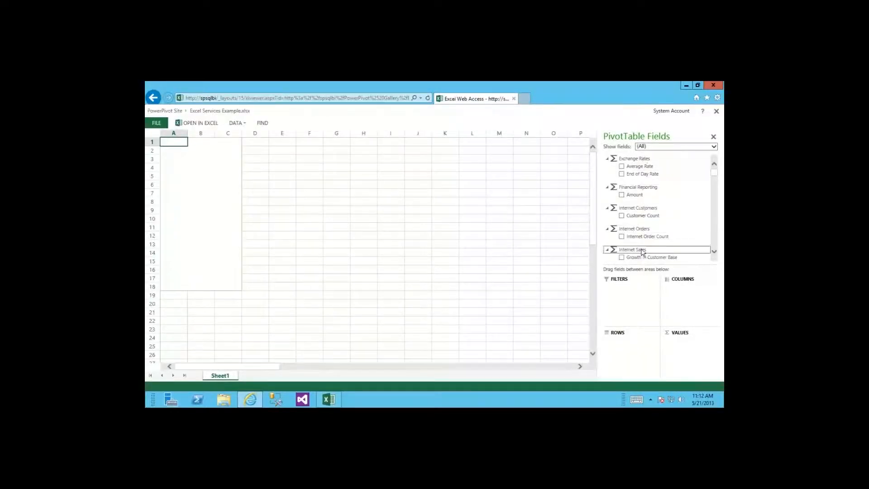
Step: Filter the PivotTable Fields list to show only the Internet Sales fields
{"action": "left_click", "coordinate": [672, 147]}
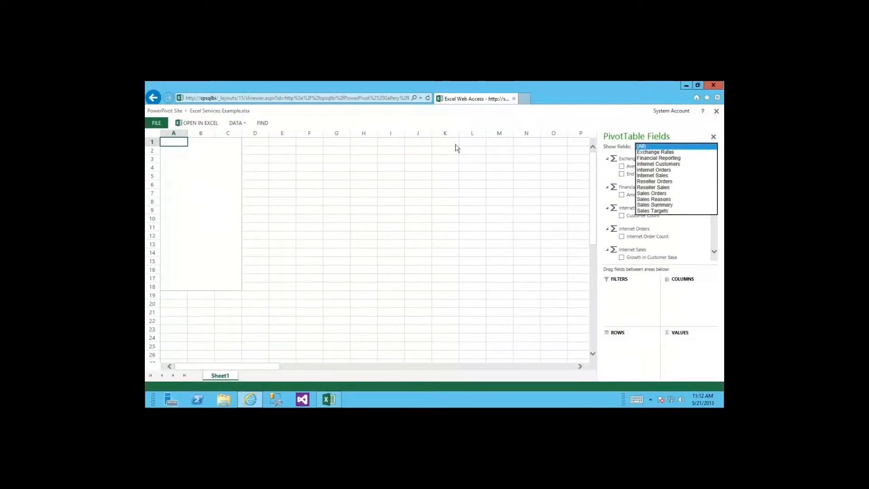
{"action": "left_click", "coordinate": [168, 83]}
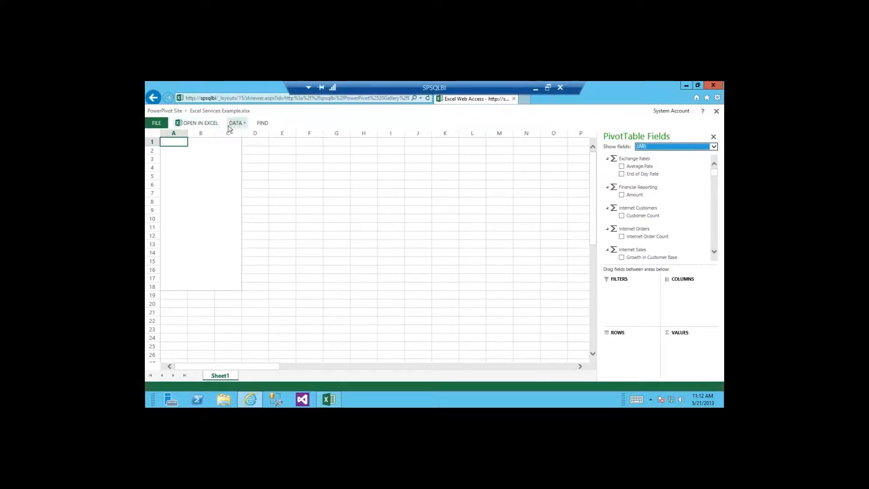
{"action": "left_click", "coordinate": [710, 146]}
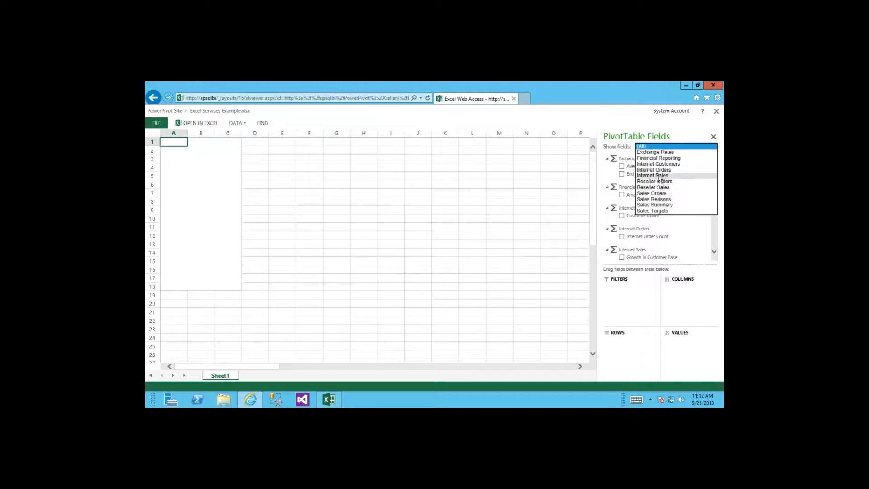
{"action": "left_click", "coordinate": [658, 176]}
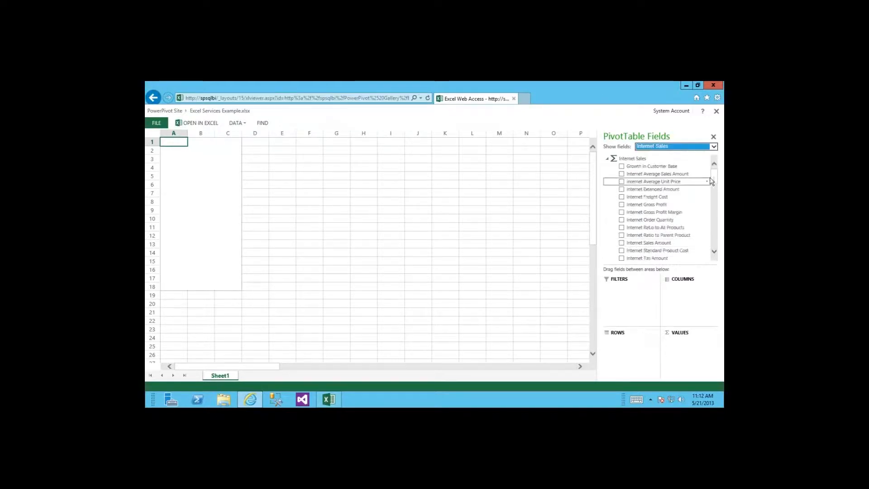
{"action": "scroll", "coordinate": [711, 181], "scroll_direction": "down", "scroll_amount": 1}
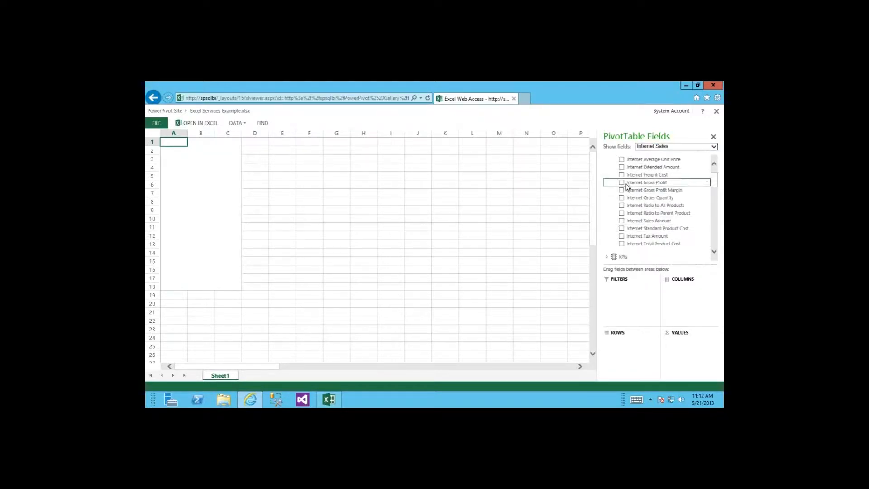
{"action": "left_click", "coordinate": [606, 257]}
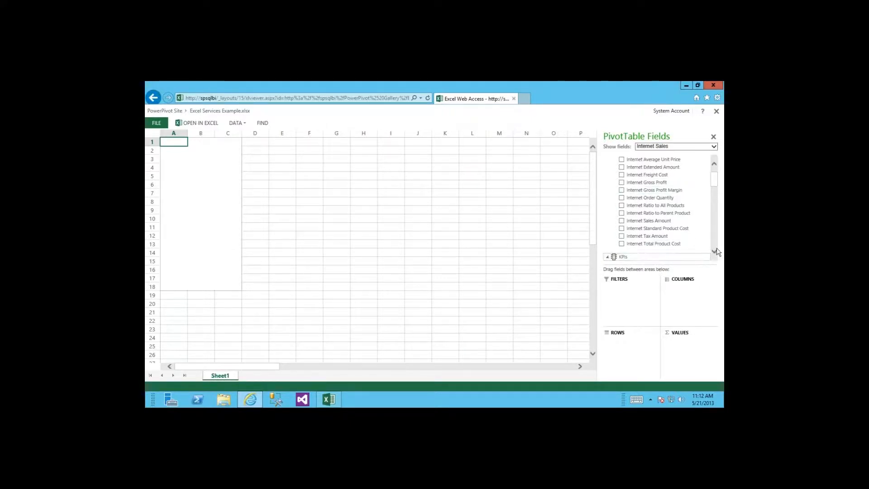
{"action": "left_click", "coordinate": [714, 251]}
{"action": "left_click", "coordinate": [714, 251]}
{"action": "left_click", "coordinate": [714, 252]}
{"action": "left_click", "coordinate": [713, 252]}
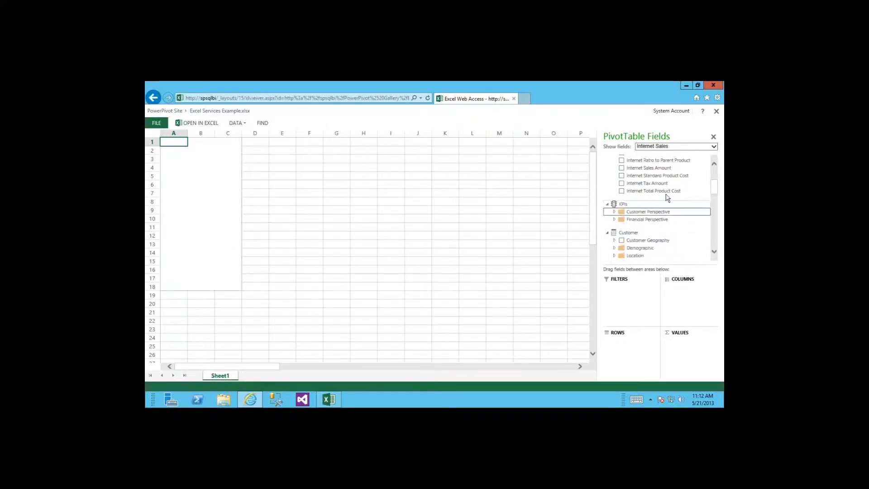
{"action": "left_click", "coordinate": [714, 164]}
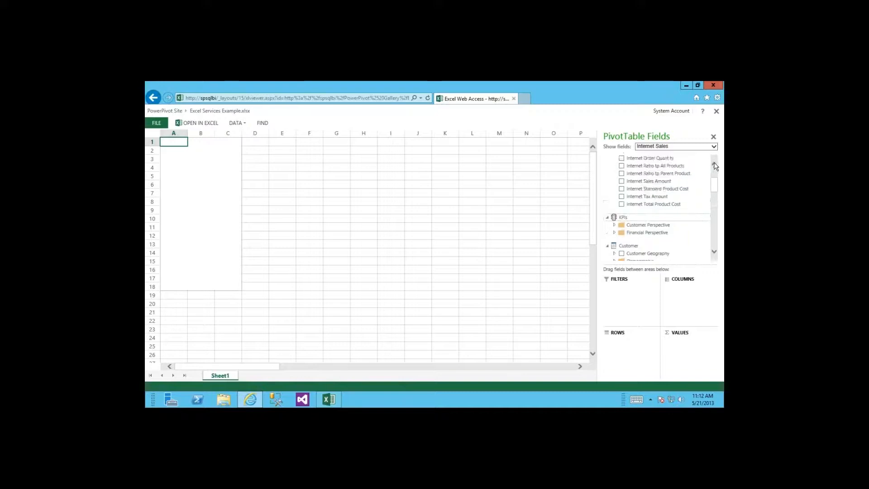
{"action": "left_click", "coordinate": [714, 165]}
{"action": "left_click", "coordinate": [714, 165]}
{"action": "left_click", "coordinate": [714, 164]}
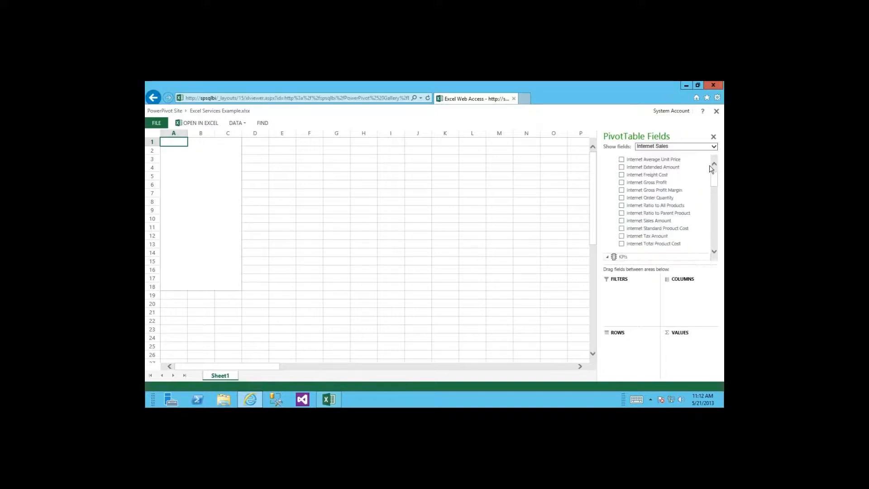
Step: Add Internet Order Quantity as the value and Date.Calendar to show CY 2005–CY 2008
{"action": "left_click", "coordinate": [621, 198]}
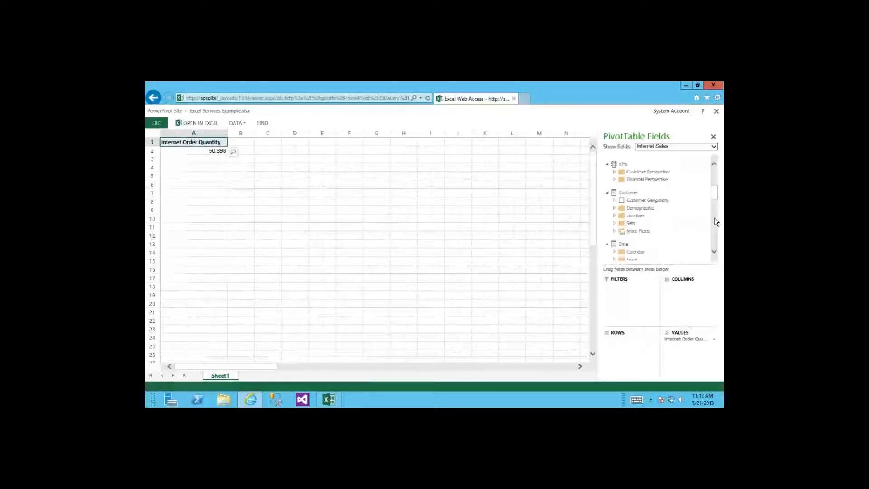
{"action": "scroll", "coordinate": [668, 214], "scroll_direction": "down", "scroll_amount": 1}
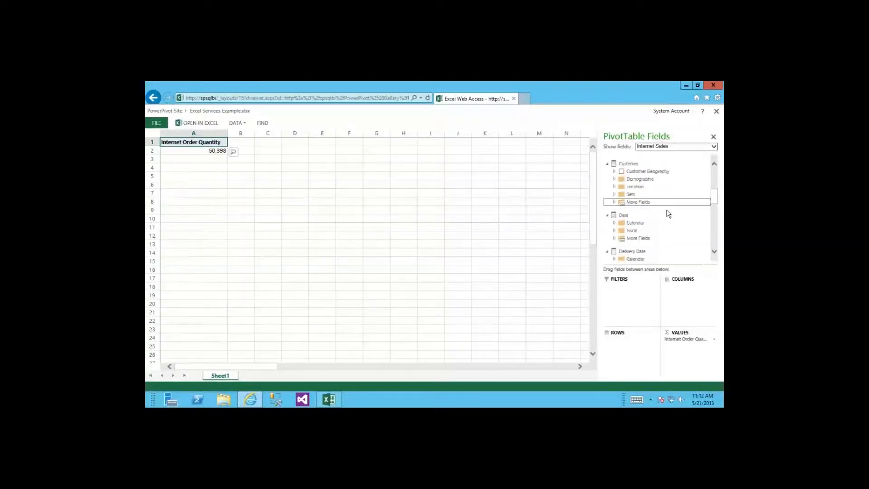
{"action": "left_click", "coordinate": [614, 223]}
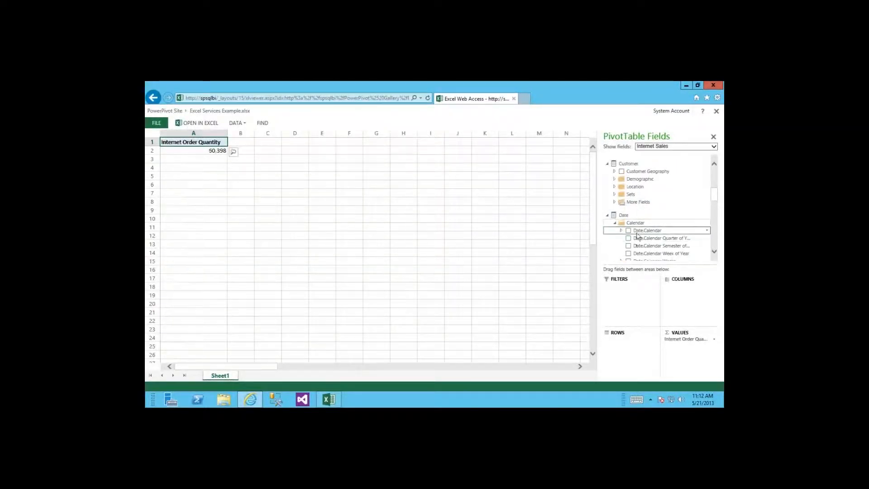
{"action": "left_click", "coordinate": [627, 230]}
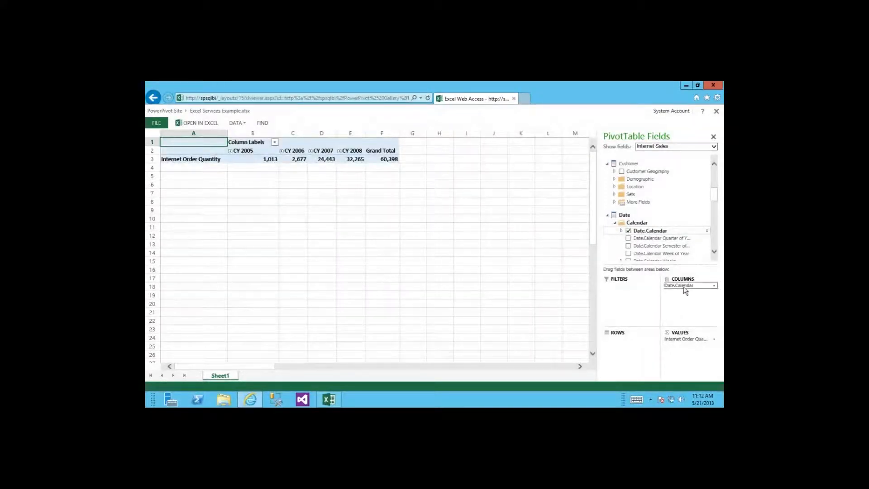
Step: Move the Date.Calendar years from columns to rows and expand CY 2006 (2,677) into its half-years
{"action": "left_click_drag", "start_coordinate": [678, 286], "coordinate": [639, 360]}
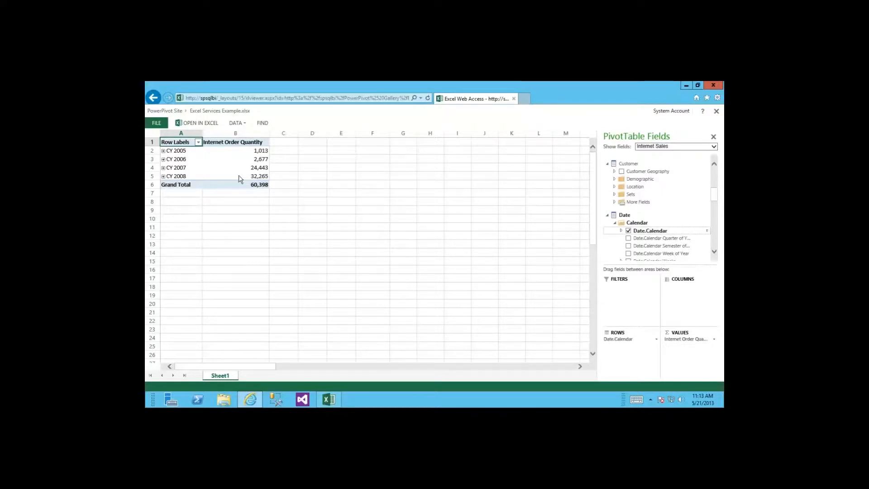
{"action": "left_click", "coordinate": [243, 159]}
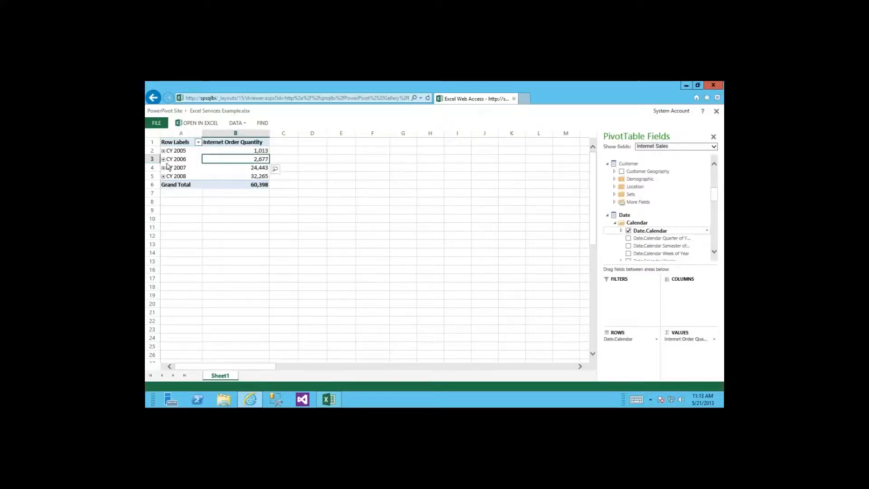
{"action": "left_click", "coordinate": [163, 160]}
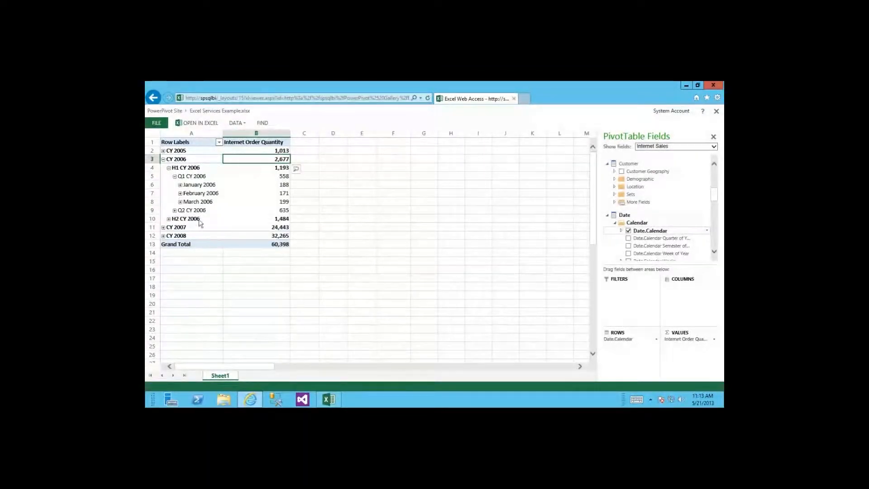
Step: Expand January 2006 into daily order quantities, then collapse Q1 and H1 CY 2006 back
{"action": "left_click", "coordinate": [180, 185]}
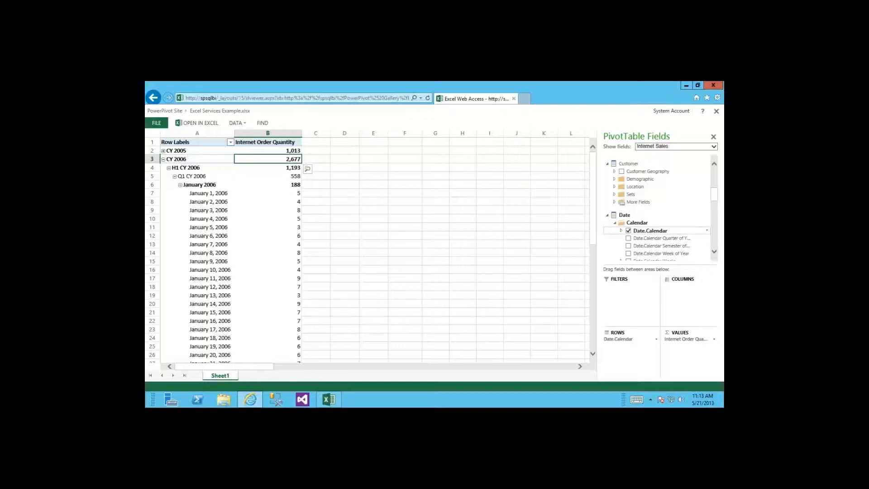
{"action": "left_click", "coordinate": [265, 239]}
{"action": "left_click", "coordinate": [270, 201]}
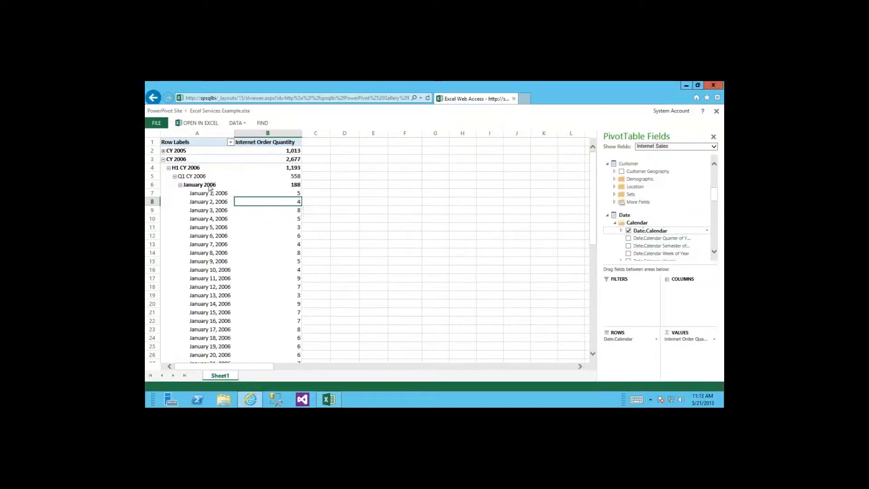
{"action": "left_click", "coordinate": [175, 176]}
{"action": "left_click", "coordinate": [168, 168]}
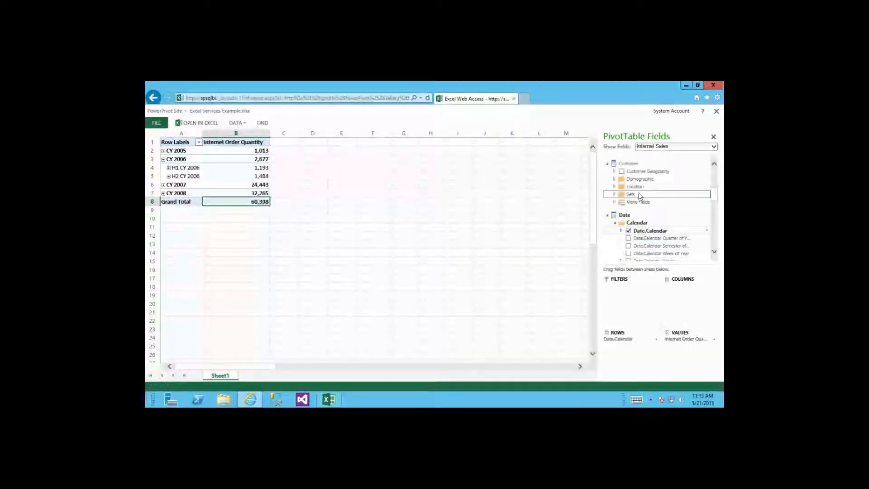
Step: Select the CY 2006 row label and bring up the data refresh options
{"action": "left_click", "coordinate": [197, 158]}
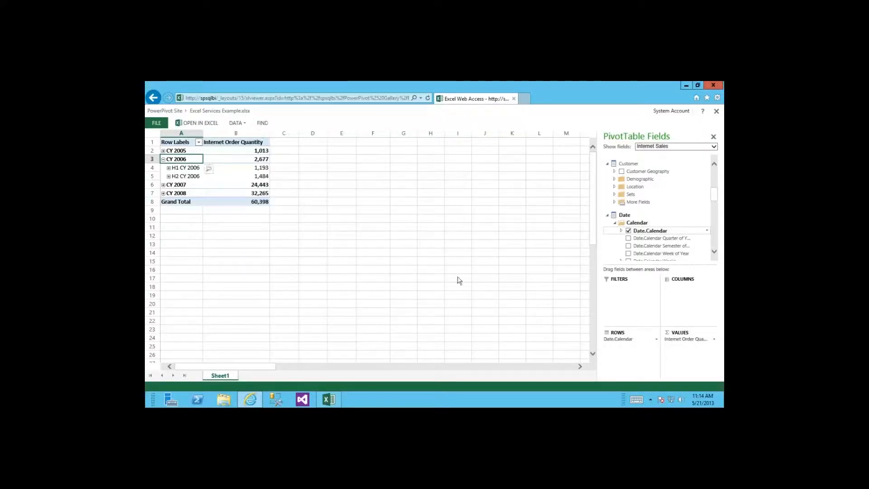
{"action": "left_click", "coordinate": [237, 123]}
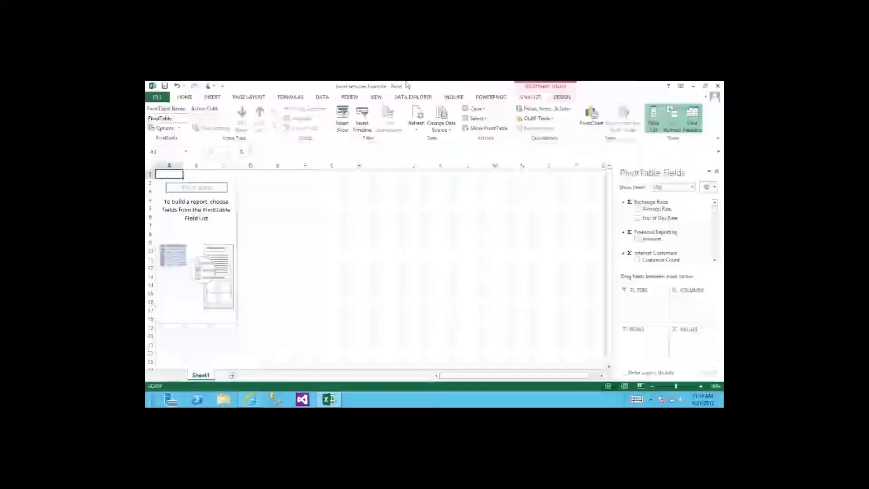
Step: Set aside the browser and remote session, then start the slide show and advance to Report Builder
{"action": "left_click", "coordinate": [685, 86]}
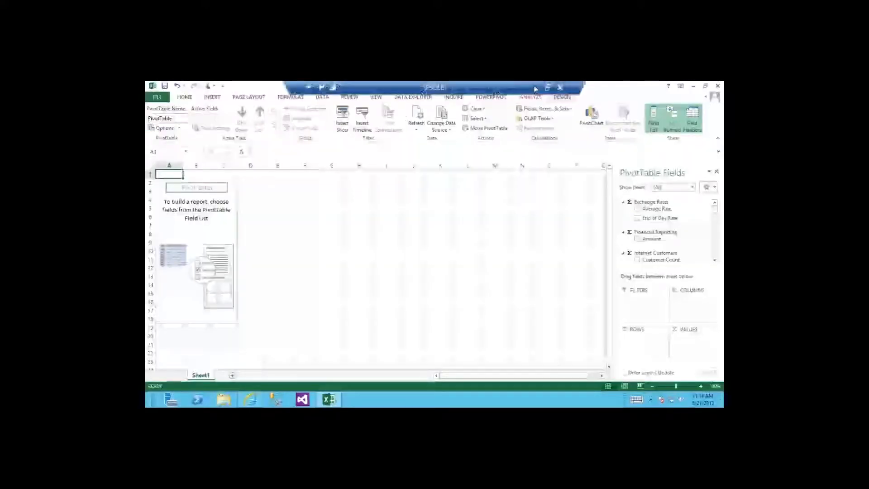
{"action": "left_click", "coordinate": [535, 88]}
{"action": "mouse_move", "coordinate": [333, 404]}
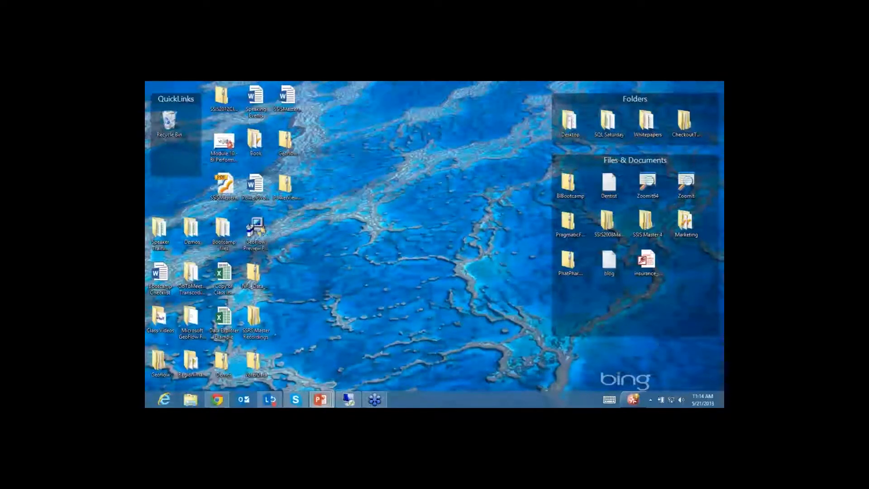
{"action": "key", "text": "shift+F5"}
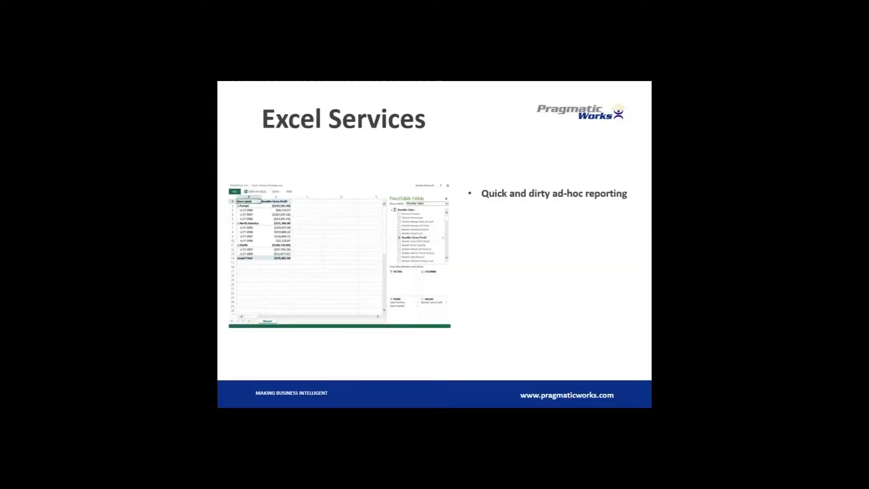
{"action": "key", "text": "Right"}
{"action": "key", "text": "Right"}
{"action": "key", "text": "Right"}
{"action": "key", "text": "Right"}
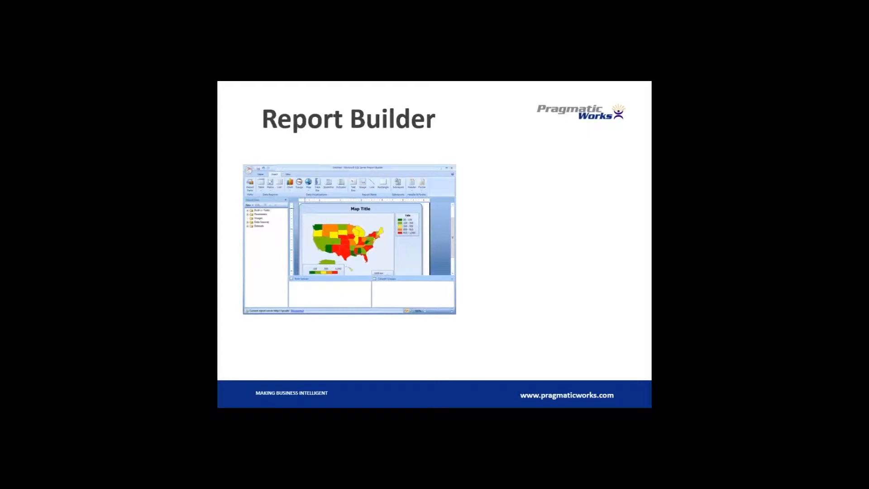
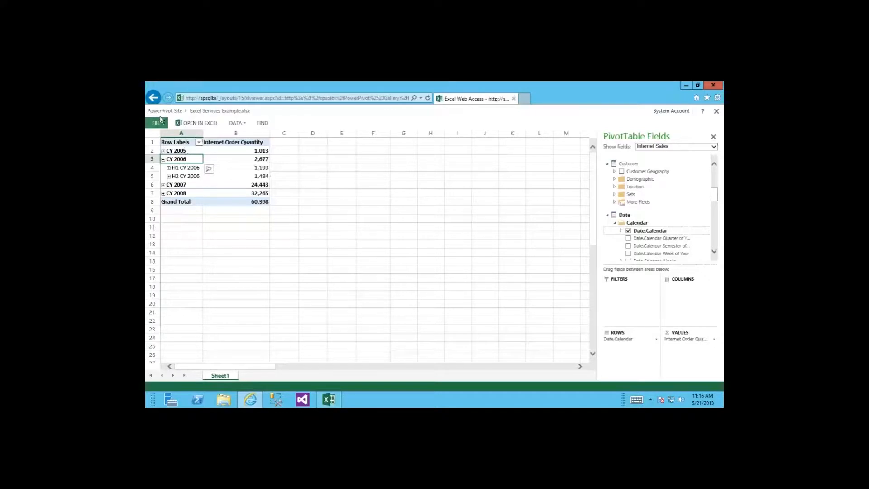
Step: Go back to the PowerPivot site and open the Reporting Services Library
{"action": "left_click", "coordinate": [164, 111]}
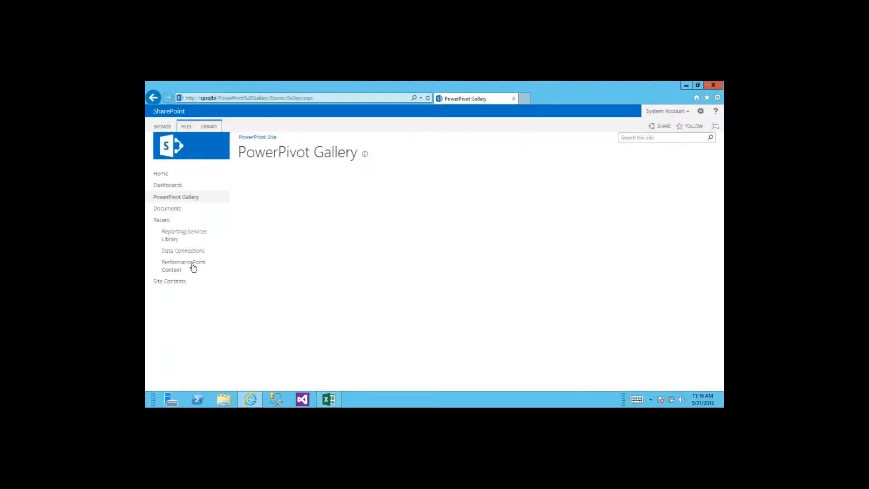
{"action": "left_click", "coordinate": [173, 239]}
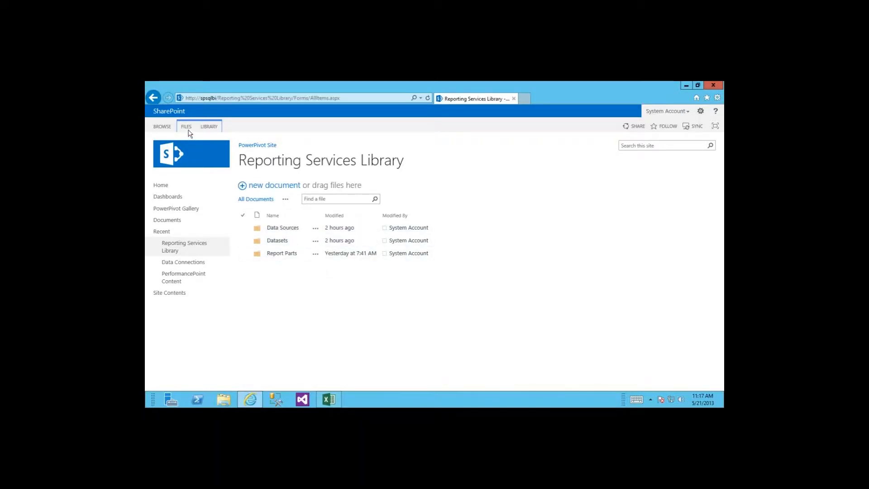
Step: Create a new Report Builder Report from the library's New Document menu
{"action": "left_click", "coordinate": [187, 127]}
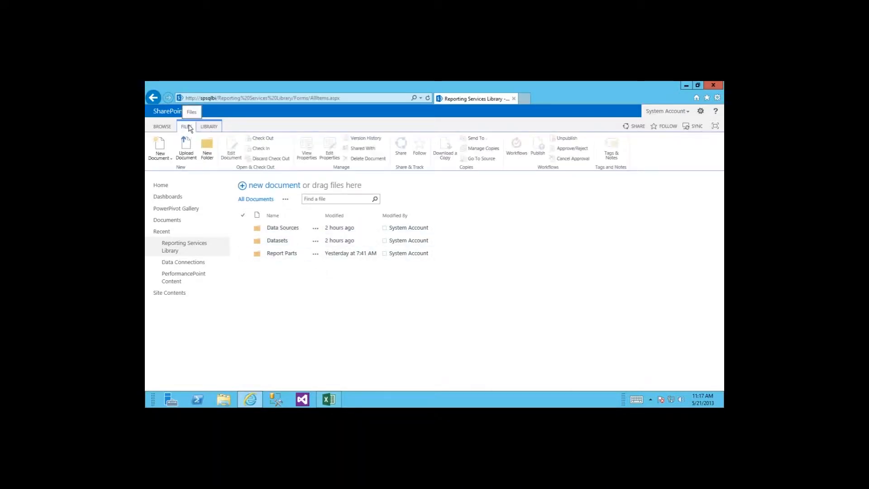
{"action": "left_click", "coordinate": [170, 159]}
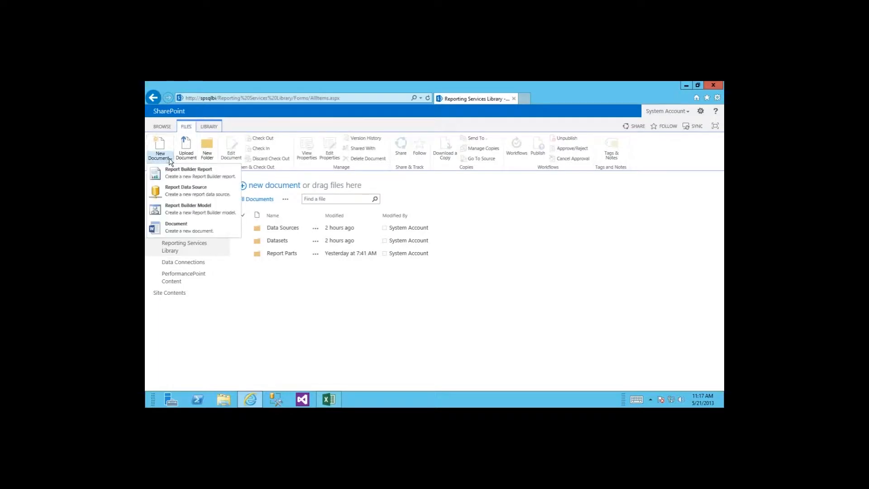
{"action": "left_click", "coordinate": [185, 174]}
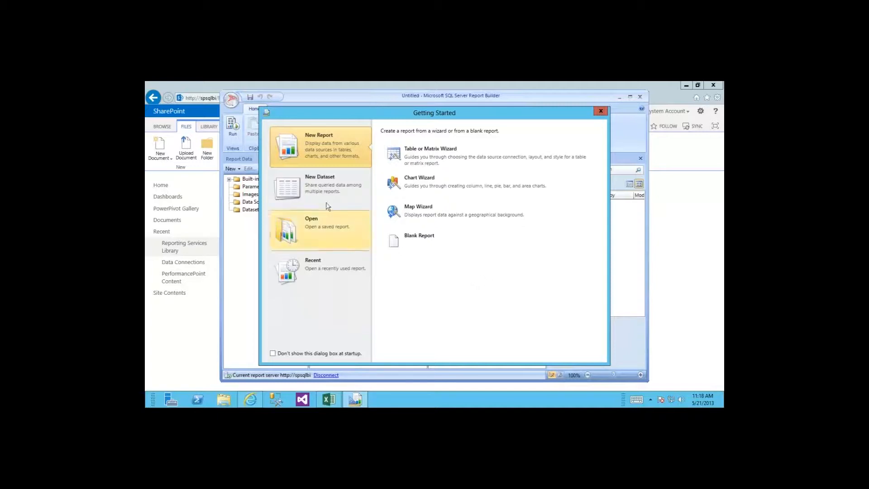
Step: Start the Table or Matrix Wizard with the Create a dataset option
{"action": "left_click", "coordinate": [440, 161]}
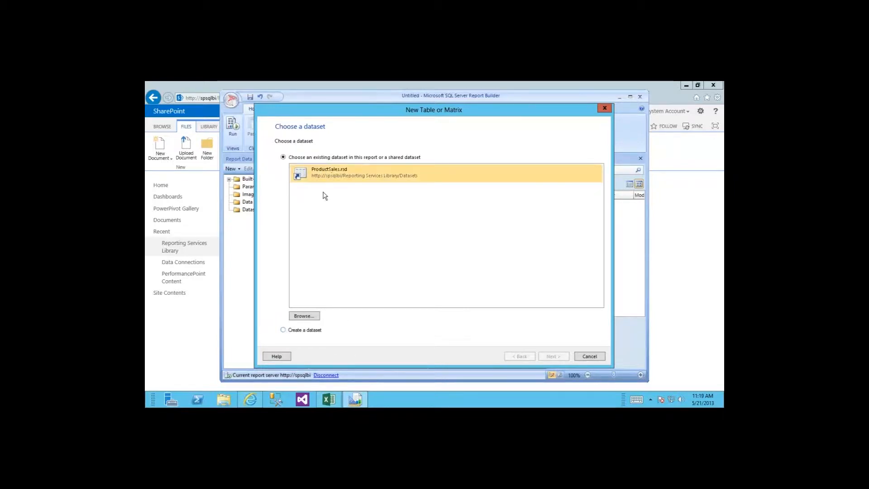
{"action": "left_click", "coordinate": [283, 330]}
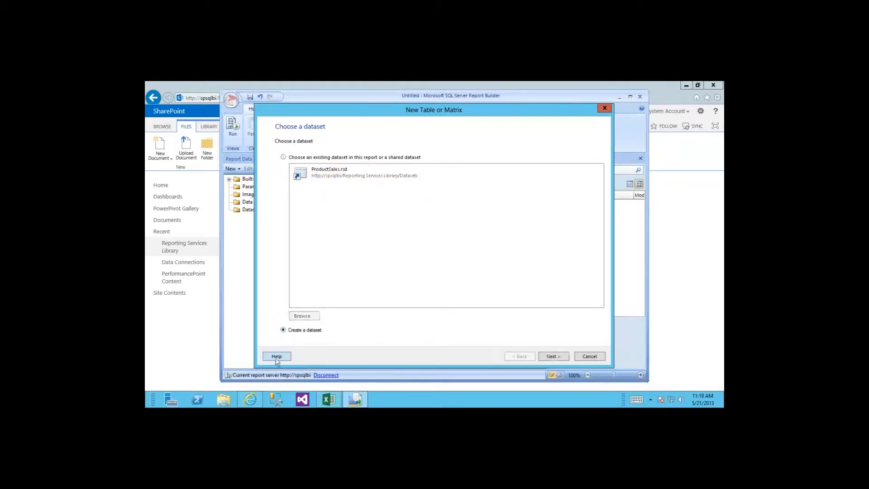
{"action": "left_click", "coordinate": [549, 356]}
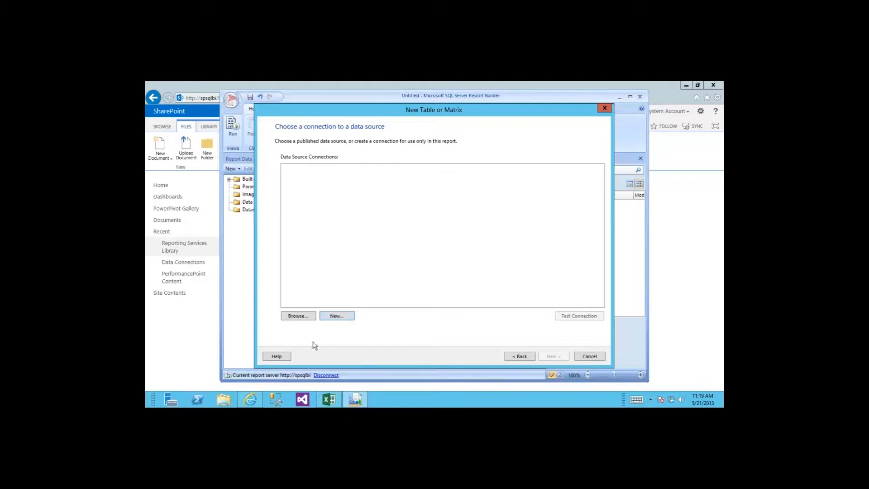
Step: Choose the shared AdventureWorksSSAS.rsds data source from Reporting Services Library > Data Sources
{"action": "left_click", "coordinate": [299, 317]}
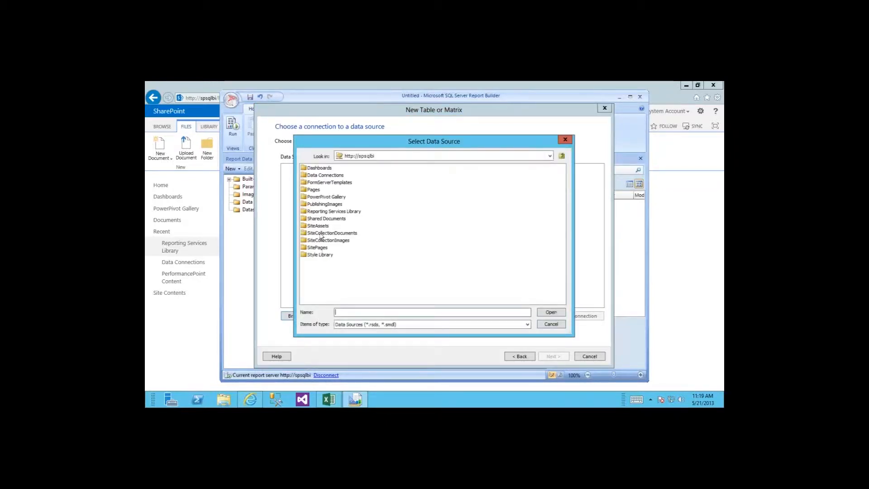
{"action": "double_click", "coordinate": [327, 211]}
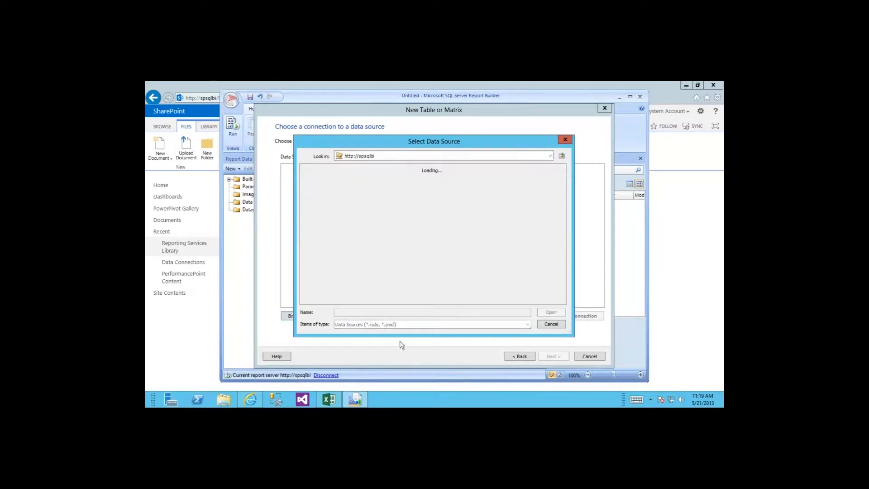
{"action": "double_click", "coordinate": [319, 168]}
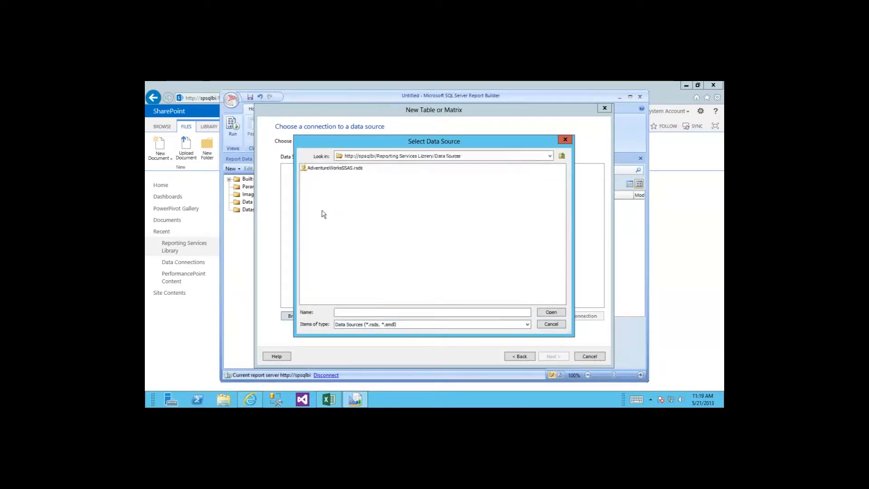
{"action": "left_click", "coordinate": [314, 168]}
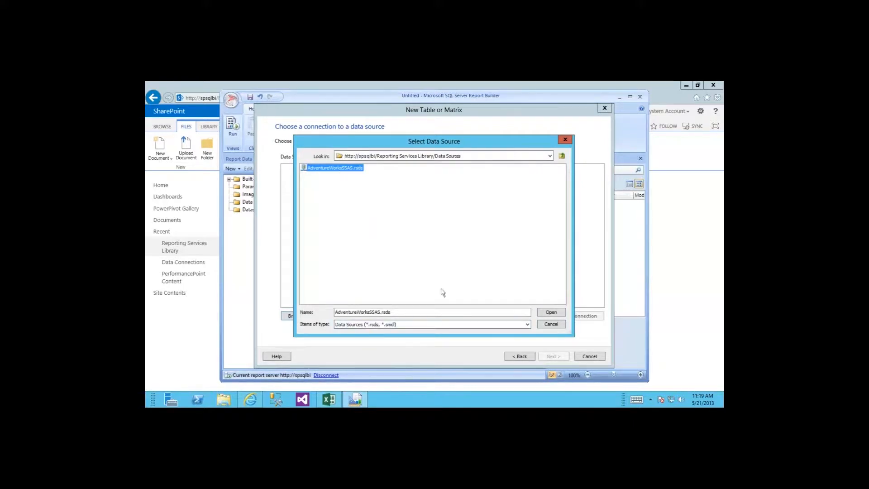
{"action": "left_click", "coordinate": [547, 313]}
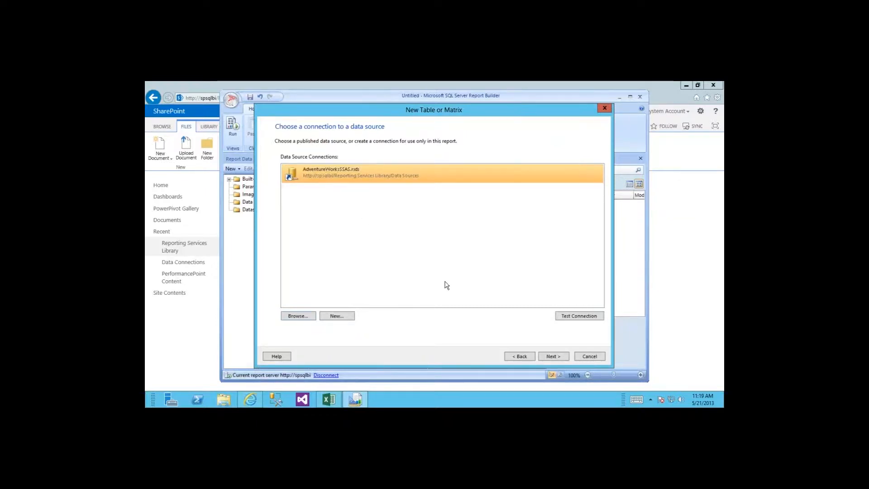
Step: Add the Internet Sales Amount measure to the query, returning 29358677.2207
{"action": "left_click", "coordinate": [549, 357]}
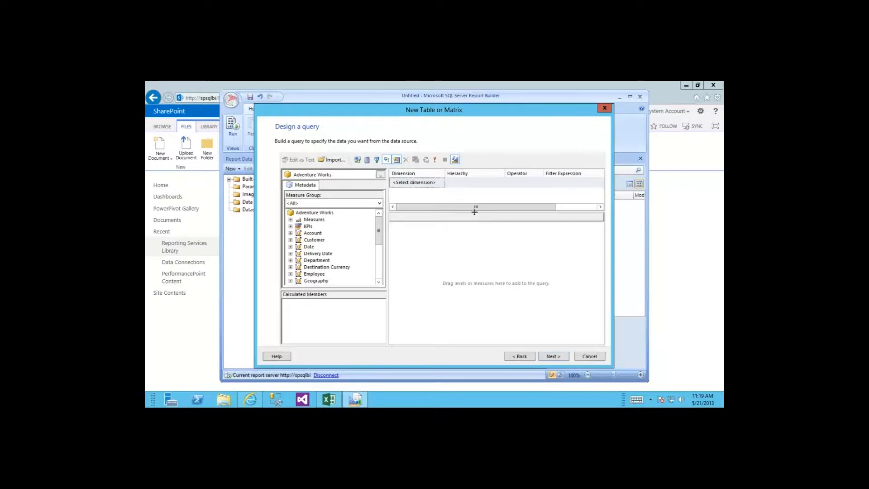
{"action": "left_click", "coordinate": [290, 219]}
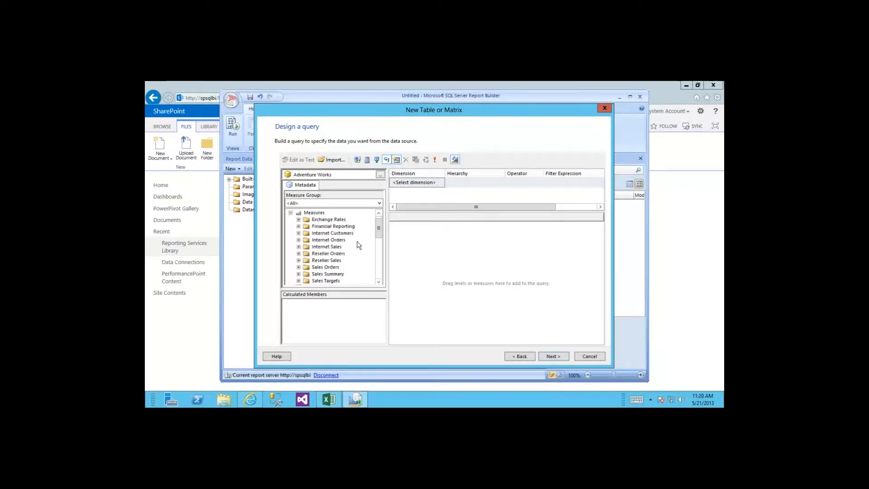
{"action": "left_click_drag", "start_coordinate": [379, 229], "coordinate": [380, 240]}
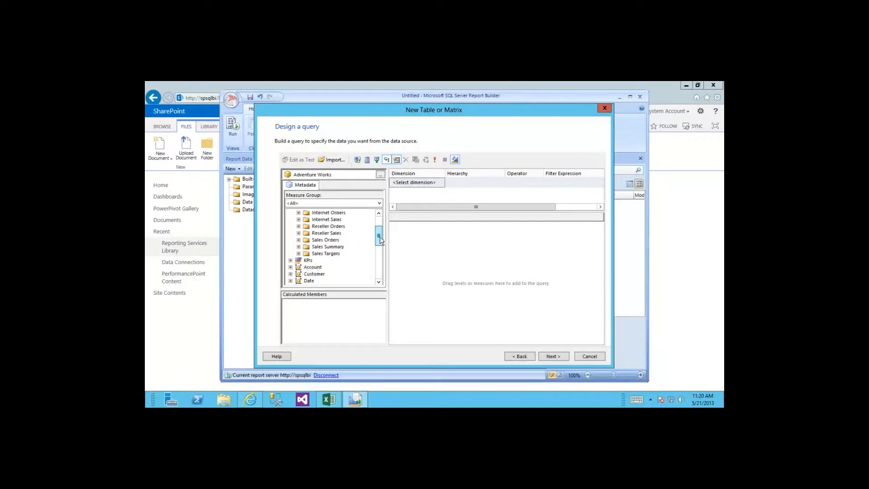
{"action": "left_click", "coordinate": [298, 219]}
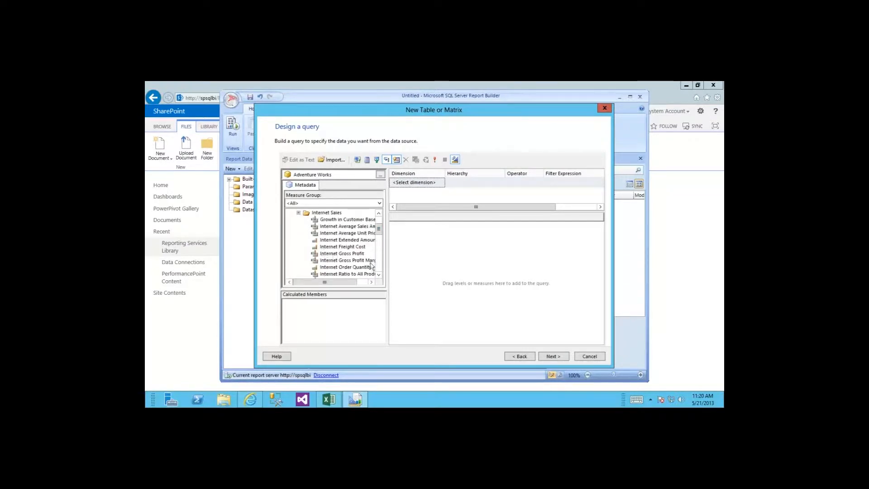
{"action": "scroll", "coordinate": [362, 263], "scroll_direction": "down", "scroll_amount": 2}
{"action": "left_click_drag", "start_coordinate": [345, 254], "coordinate": [396, 259]}
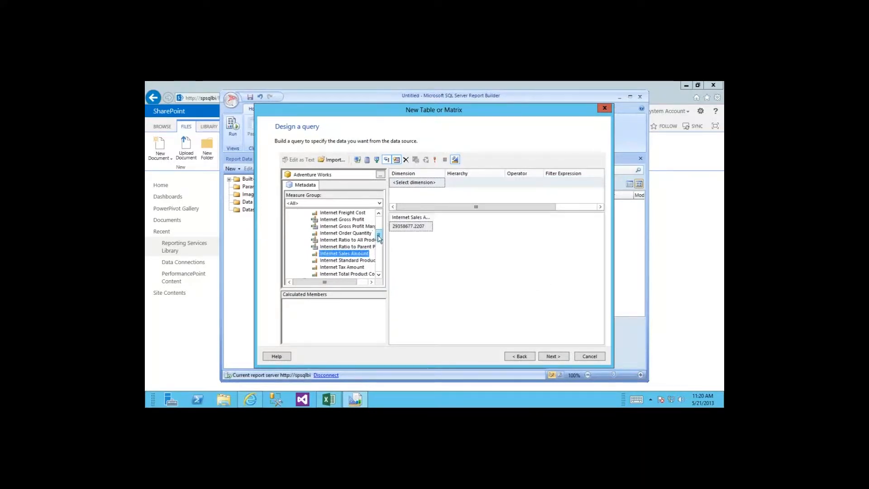
Step: Add Date.Calendar Year as a filter row using the Equal operator
{"action": "scroll", "coordinate": [379, 244], "scroll_direction": "down", "scroll_amount": 6}
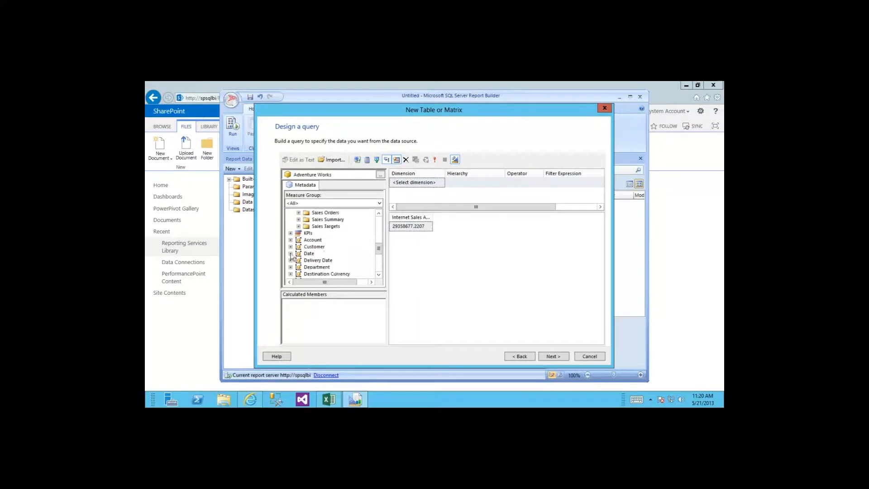
{"action": "left_click", "coordinate": [291, 260]}
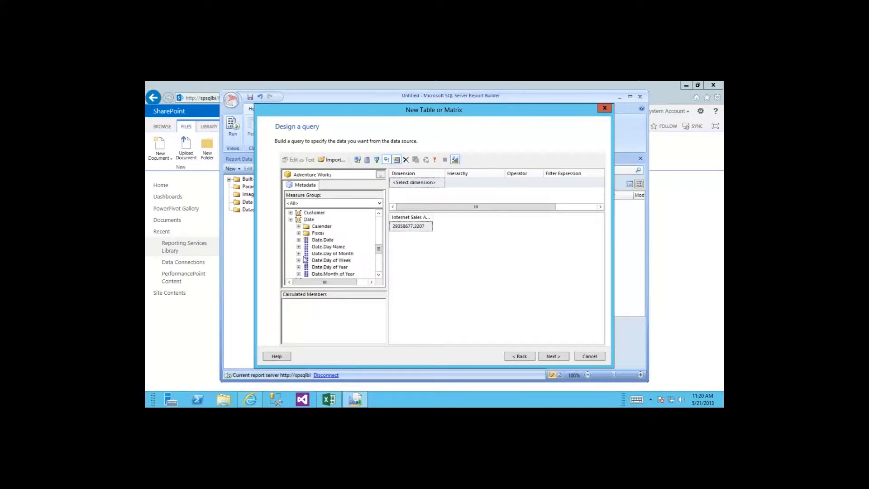
{"action": "left_click", "coordinate": [298, 226]}
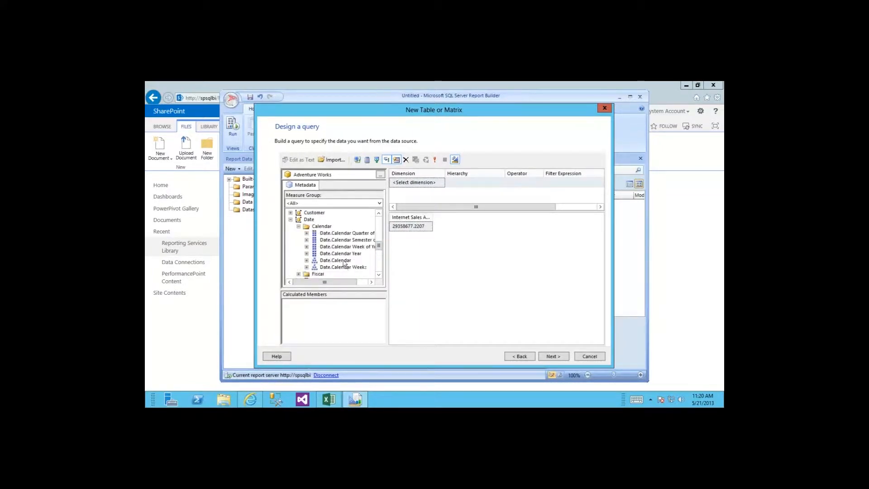
{"action": "left_click_drag", "start_coordinate": [337, 256], "coordinate": [538, 213]}
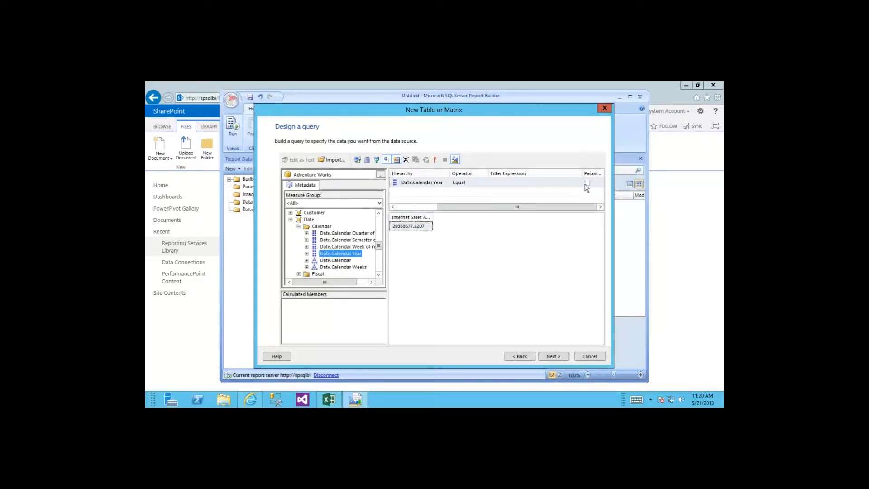
Step: Filter Date.Calendar Year to CY 2007 as a report parameter, giving 9791060.2977
{"action": "left_click", "coordinate": [587, 183]}
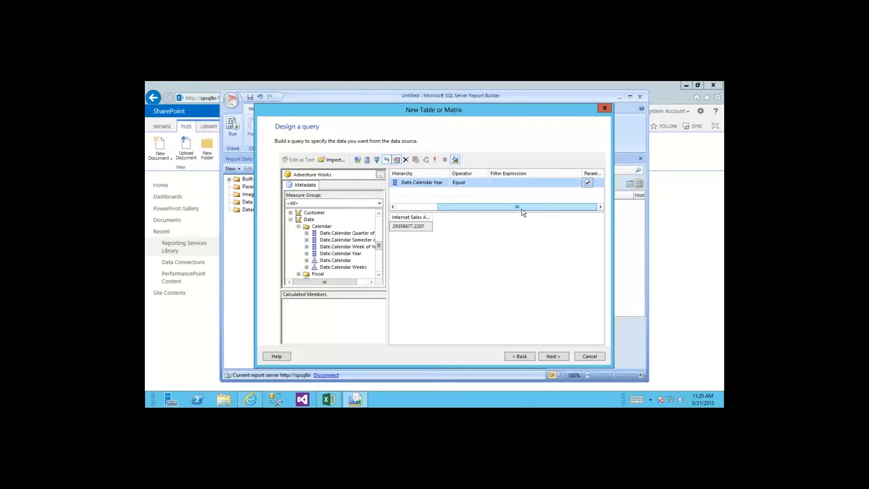
{"action": "left_click", "coordinate": [534, 182]}
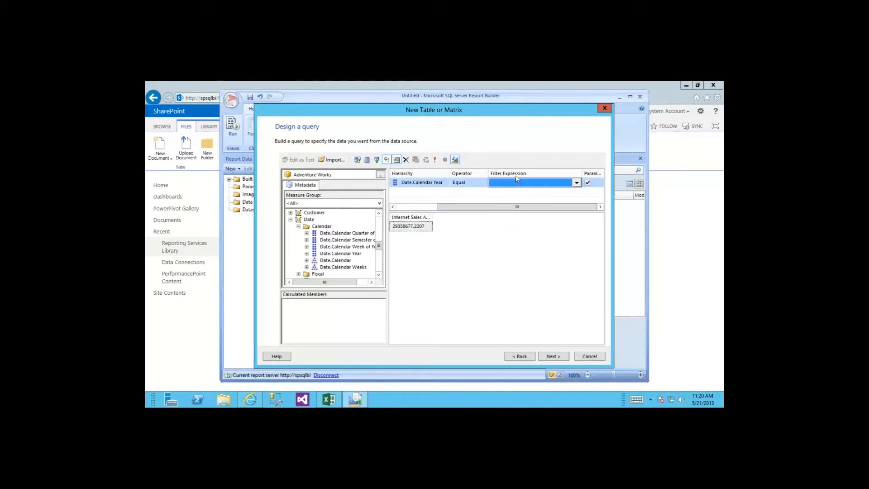
{"action": "left_click", "coordinate": [577, 183]}
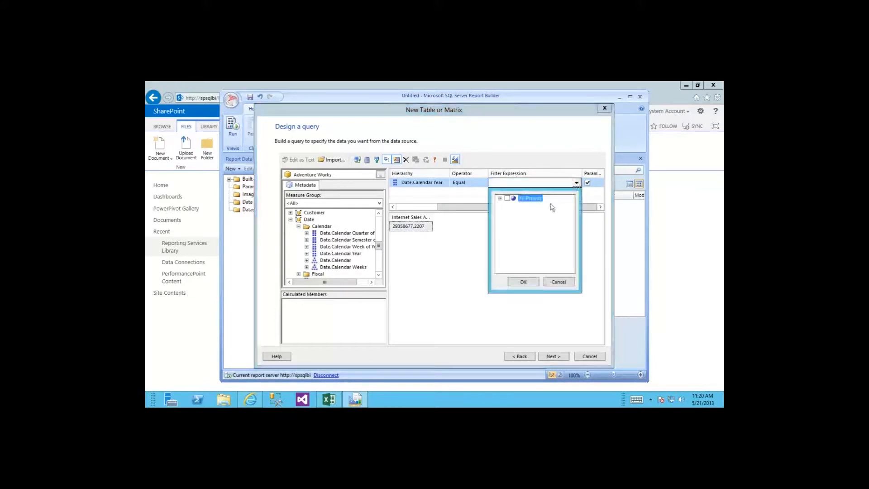
{"action": "left_click", "coordinate": [500, 198]}
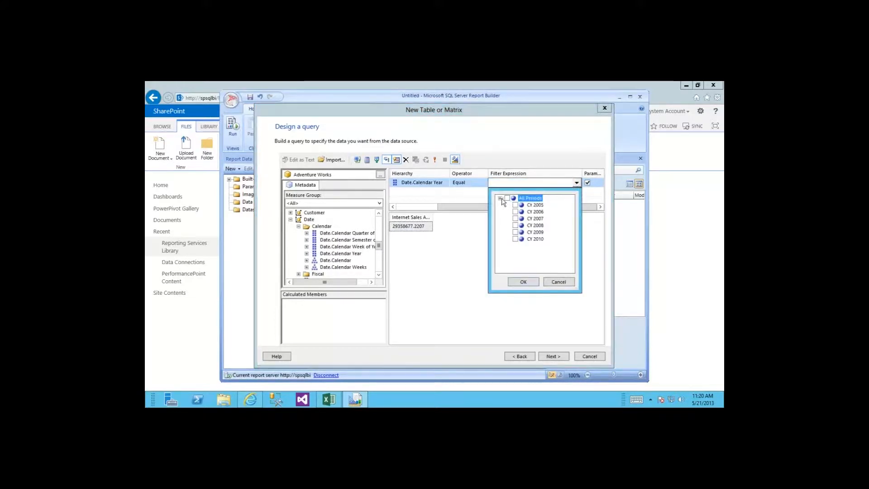
{"action": "left_click", "coordinate": [515, 218]}
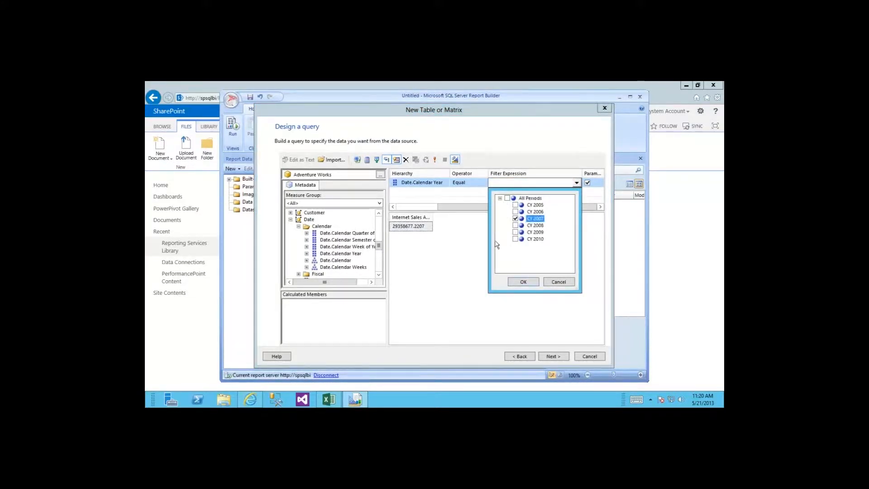
{"action": "left_click", "coordinate": [523, 282]}
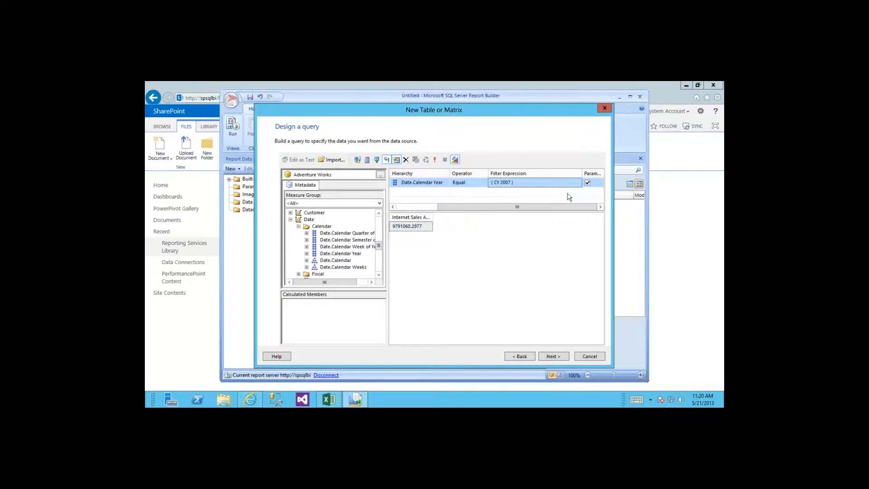
Step: Widen the Internet Sales Amount column and add the Product hierarchy to the query grid
{"action": "left_click_drag", "start_coordinate": [554, 212], "coordinate": [492, 209]}
{"action": "left_click_drag", "start_coordinate": [432, 222], "coordinate": [460, 218]}
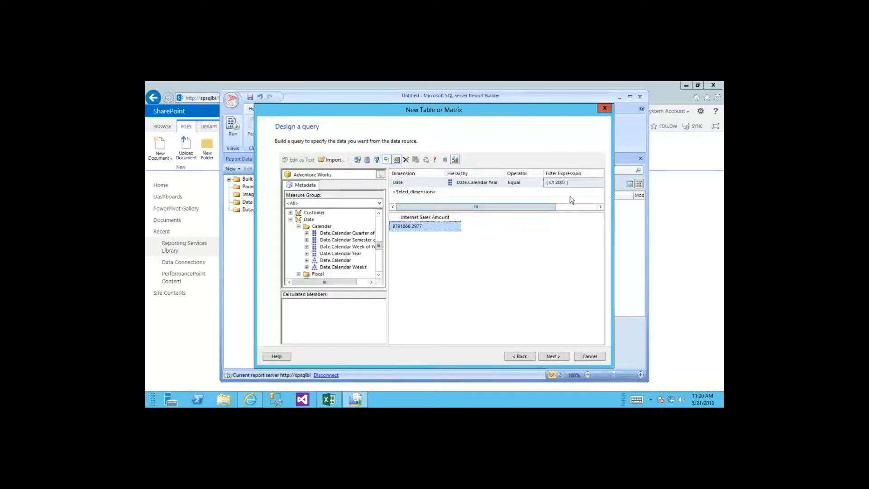
{"action": "left_click_drag", "start_coordinate": [380, 246], "coordinate": [379, 261]}
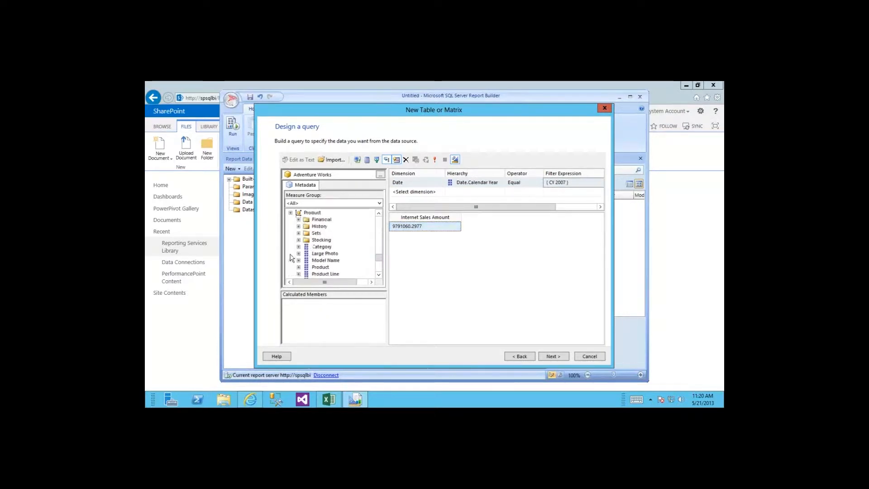
{"action": "left_click_drag", "start_coordinate": [378, 260], "coordinate": [379, 265]}
{"action": "left_click_drag", "start_coordinate": [321, 256], "coordinate": [381, 255]}
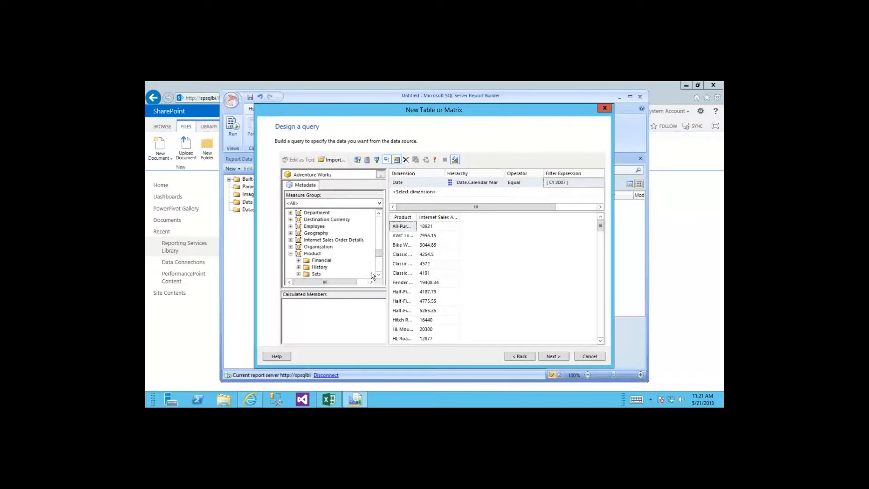
Step: Collapse the Product, Internet Sales, Measures and Date nodes in the Metadata pane
{"action": "left_click", "coordinate": [291, 254]}
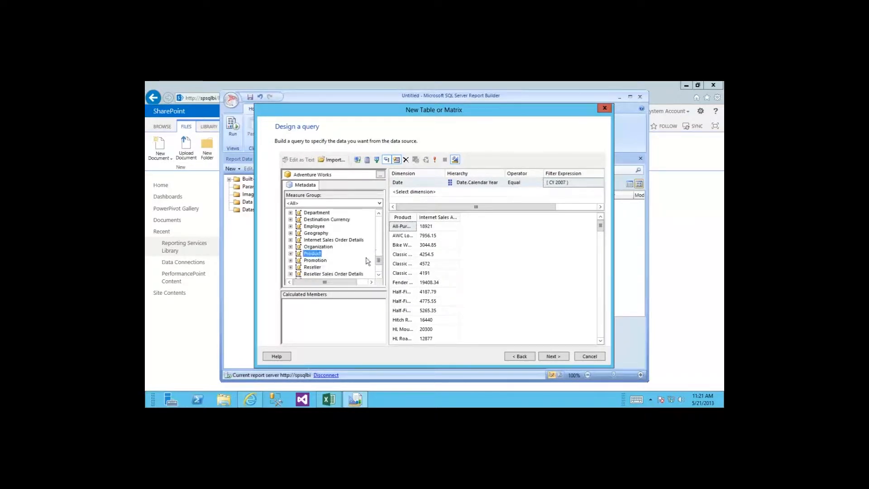
{"action": "left_click_drag", "start_coordinate": [379, 259], "coordinate": [380, 220]}
{"action": "left_click", "coordinate": [299, 253]}
{"action": "left_click", "coordinate": [290, 220]}
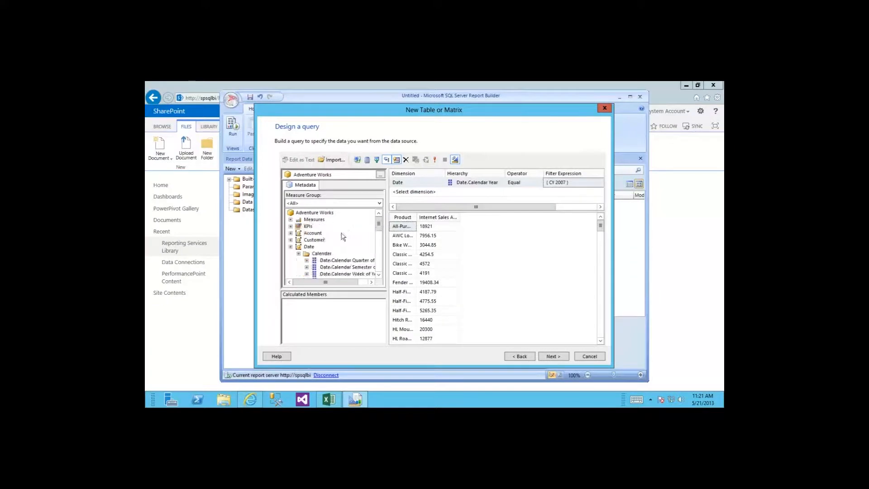
{"action": "left_click", "coordinate": [298, 254]}
{"action": "left_click", "coordinate": [290, 246]}
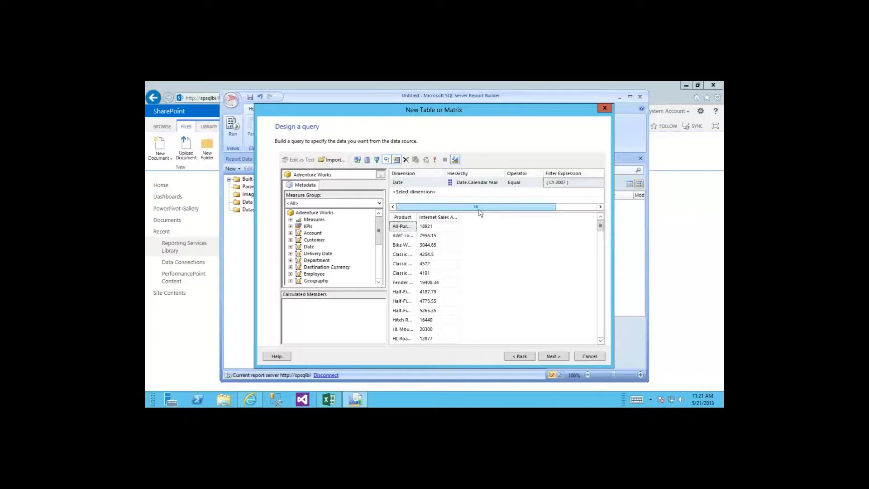
Step: Inspect the generated MDX, then widen the Product column to show full names
{"action": "left_click", "coordinate": [455, 160]}
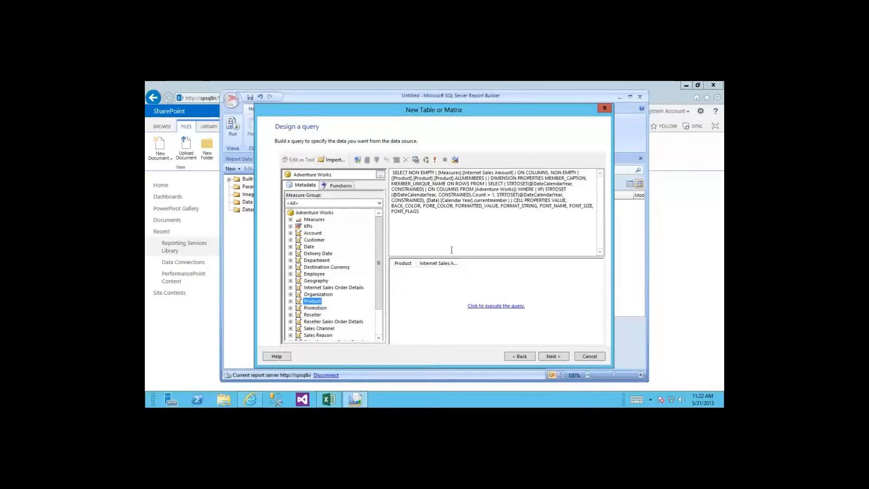
{"action": "left_click", "coordinate": [455, 160]}
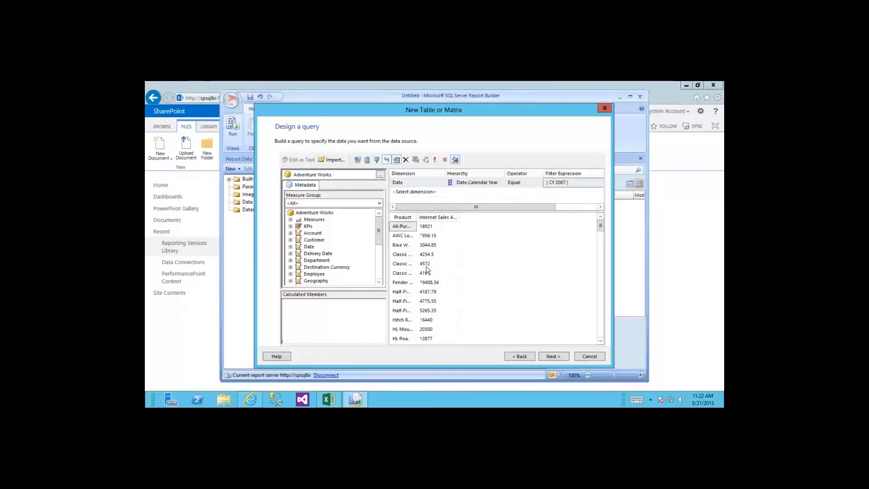
{"action": "double_click", "coordinate": [416, 216]}
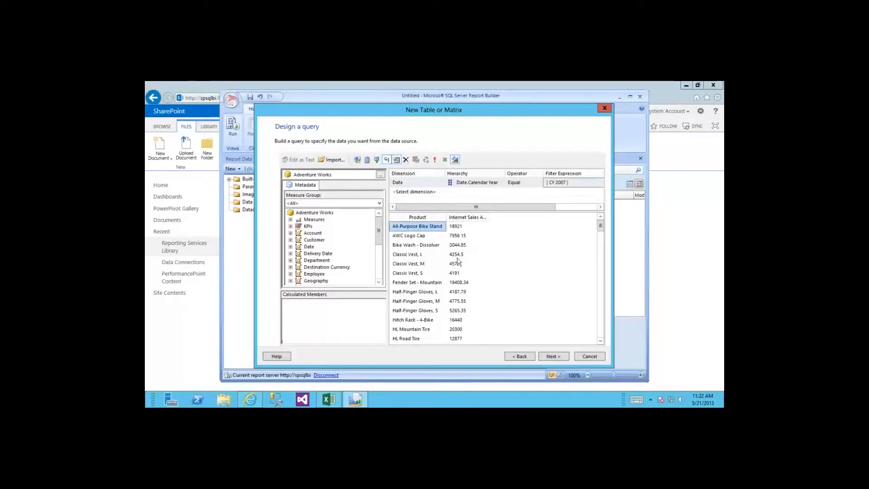
{"action": "left_click", "coordinate": [551, 357]}
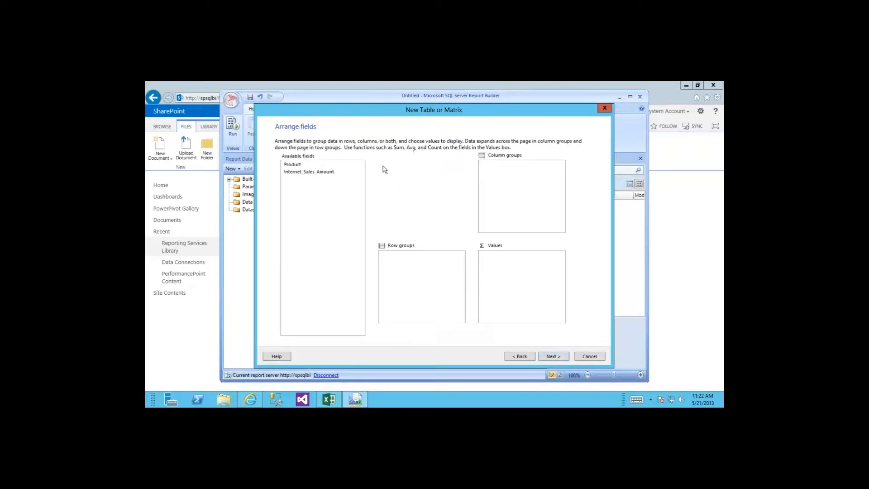
Step: Put Product in Row groups and summed Internet_Sales_Amount in Values
{"action": "double_click", "coordinate": [315, 174]}
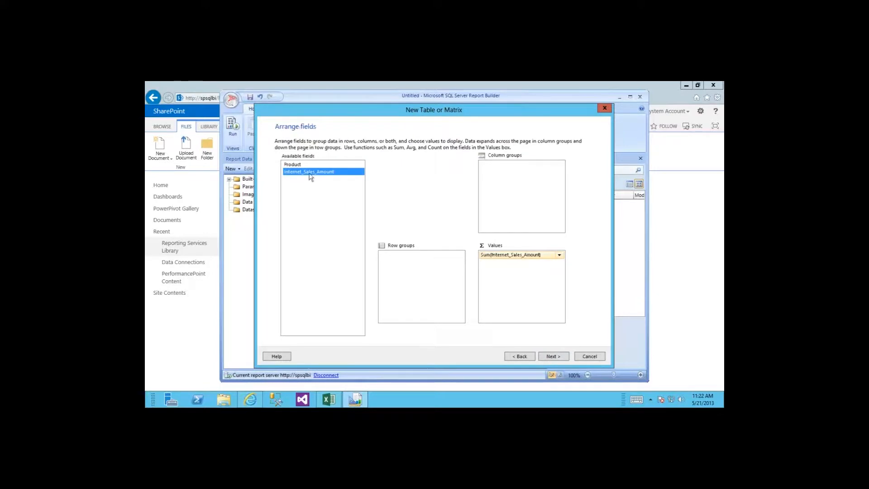
{"action": "left_click_drag", "start_coordinate": [292, 166], "coordinate": [407, 281]}
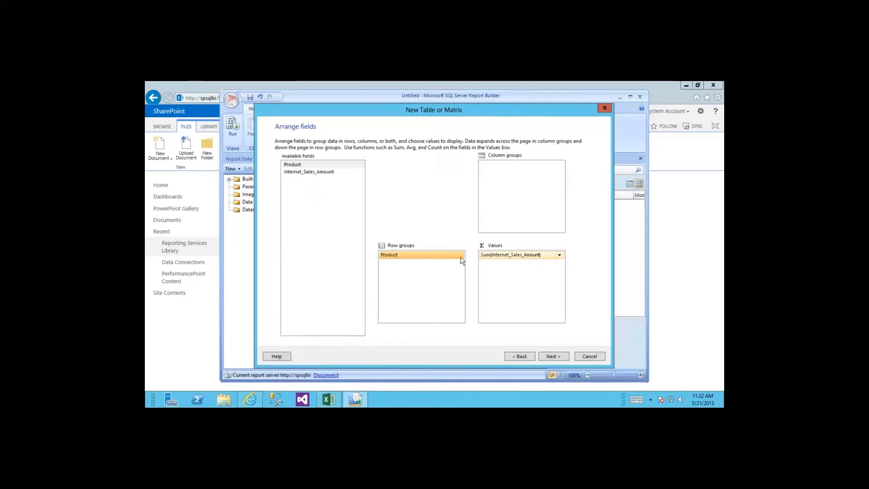
{"action": "left_click_drag", "start_coordinate": [451, 257], "coordinate": [436, 270]}
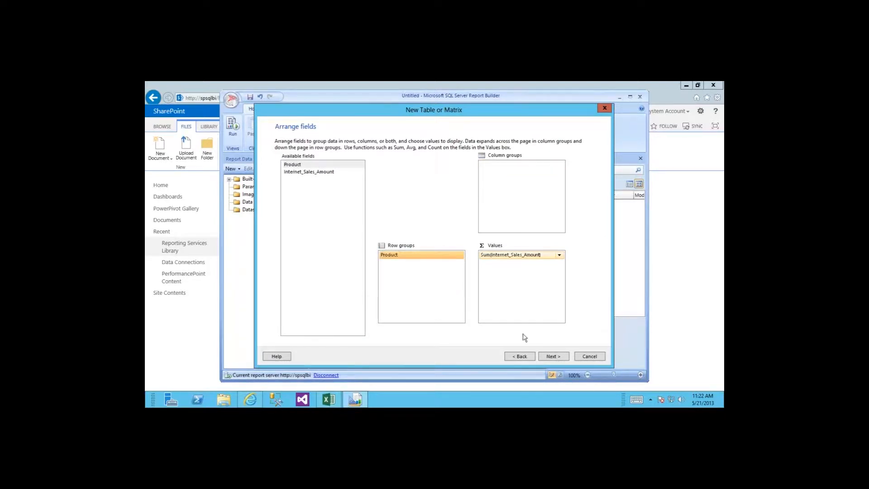
{"action": "left_click", "coordinate": [560, 356]}
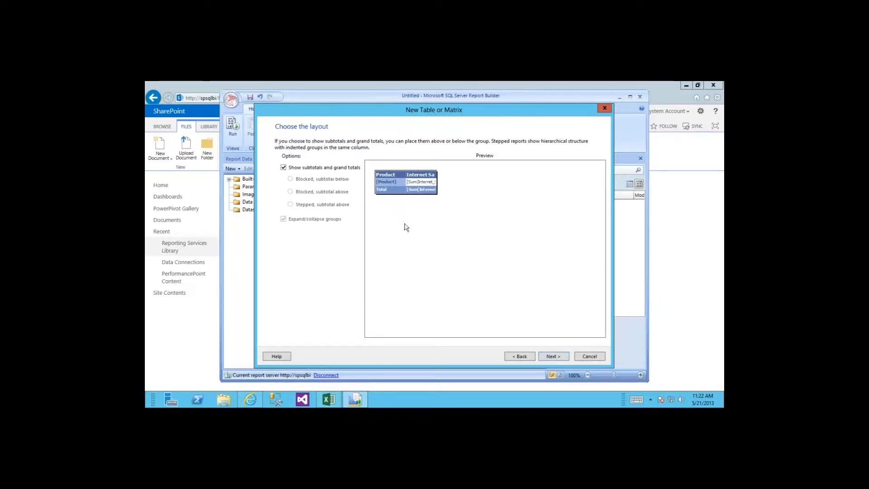
Step: Keep subtotals, apply the Slate table style, and finish the wizard
{"action": "left_click", "coordinate": [553, 356]}
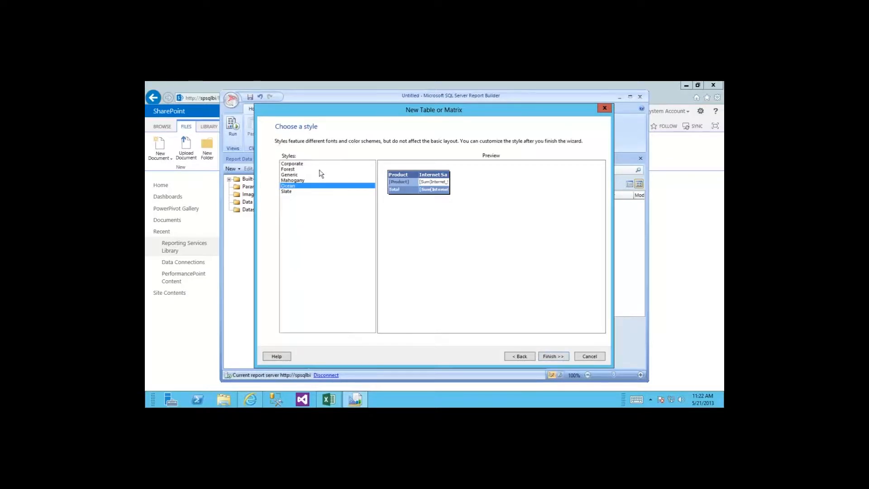
{"action": "left_click", "coordinate": [297, 169]}
{"action": "left_click", "coordinate": [297, 174]}
{"action": "left_click", "coordinate": [297, 180]}
{"action": "left_click", "coordinate": [293, 193]}
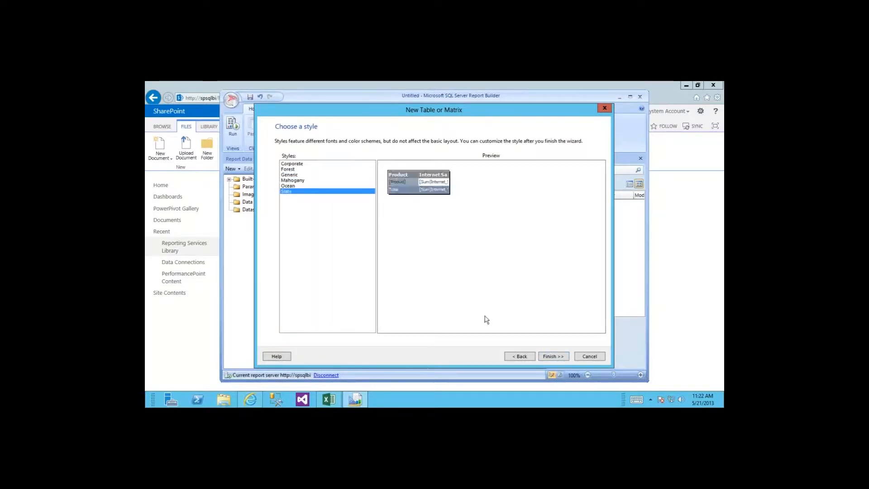
{"action": "left_click", "coordinate": [553, 356]}
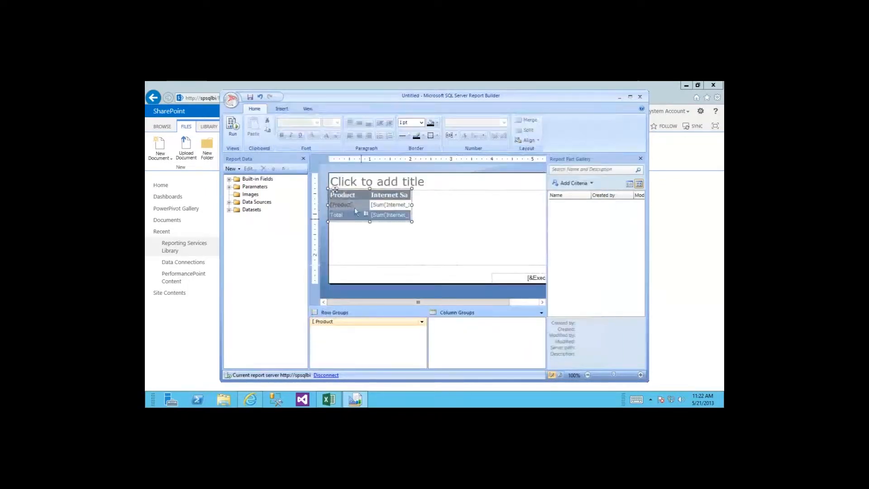
Step: Run the report for Date.Calendar Year CY 2006, then return to Design view
{"action": "left_click", "coordinate": [232, 131]}
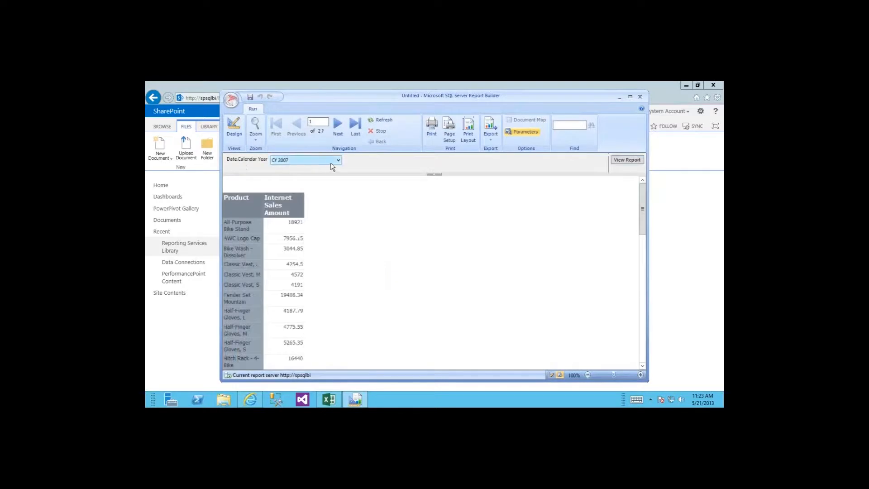
{"action": "left_click", "coordinate": [338, 160]}
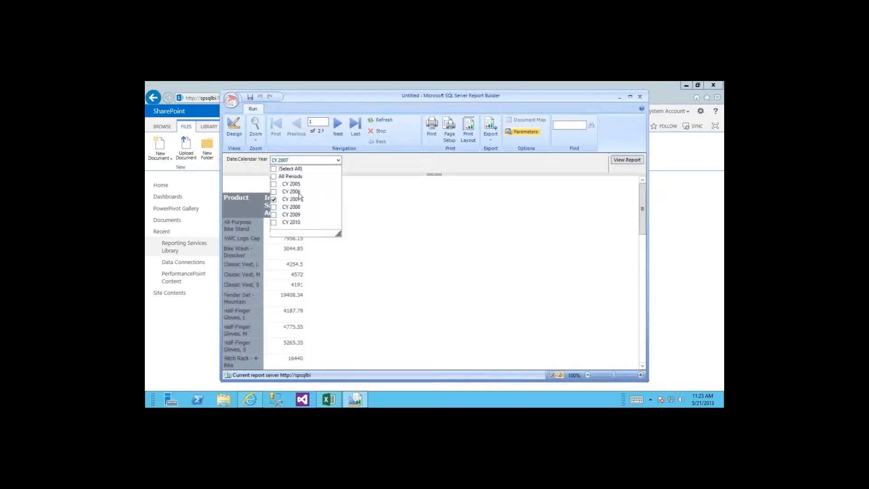
{"action": "left_click", "coordinate": [274, 192]}
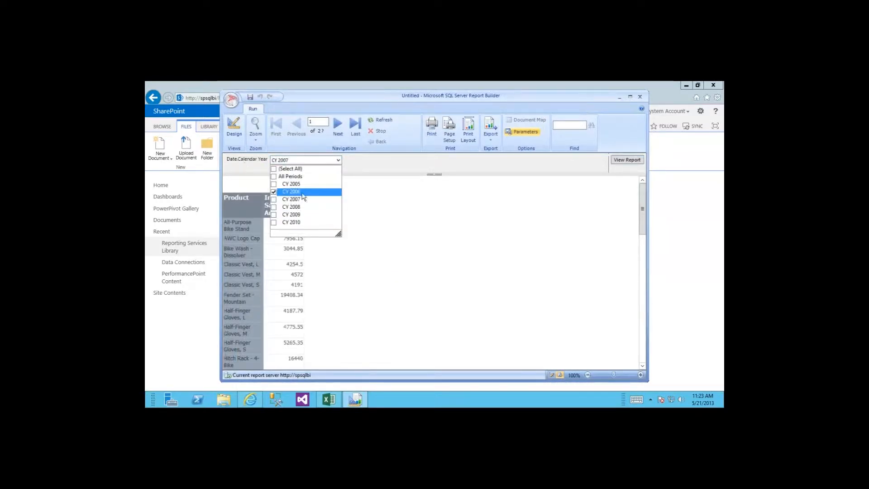
{"action": "left_click", "coordinate": [383, 233]}
{"action": "left_click", "coordinate": [624, 161]}
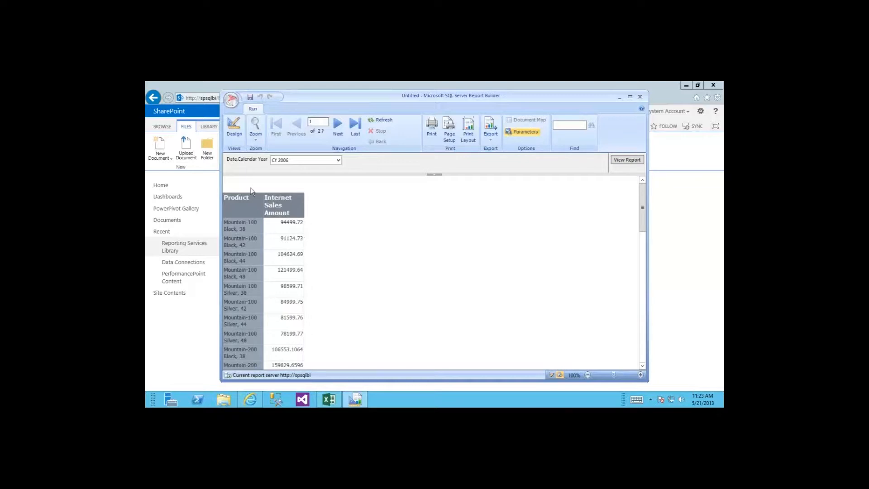
{"action": "left_click", "coordinate": [234, 129]}
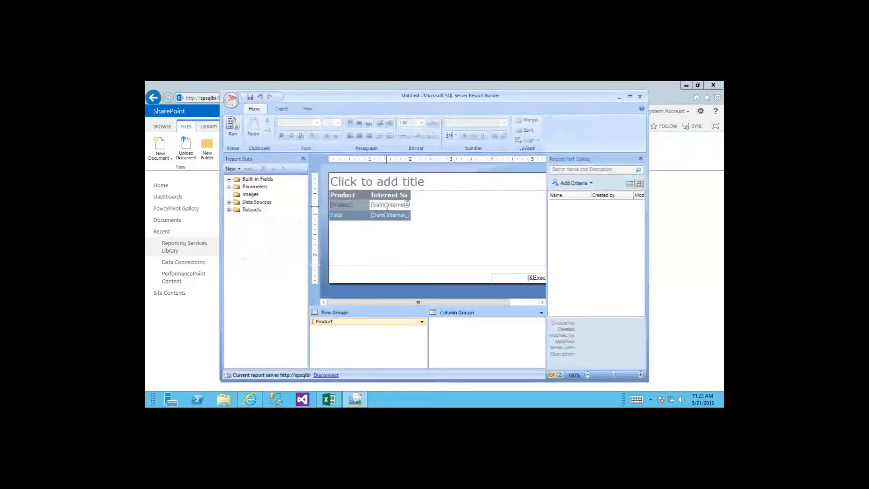
Step: Apply the currency ($) format to the Sum(Internet Sales Amount) cell
{"action": "right_click", "coordinate": [386, 206]}
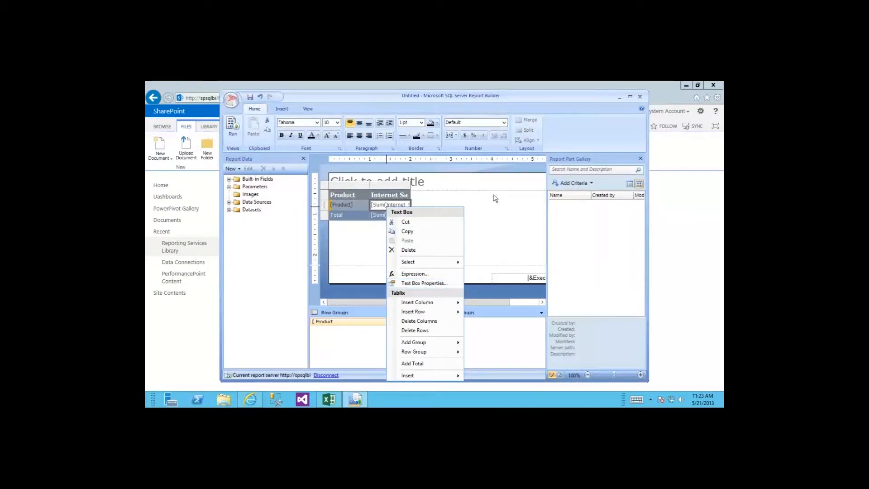
{"action": "left_click", "coordinate": [470, 114]}
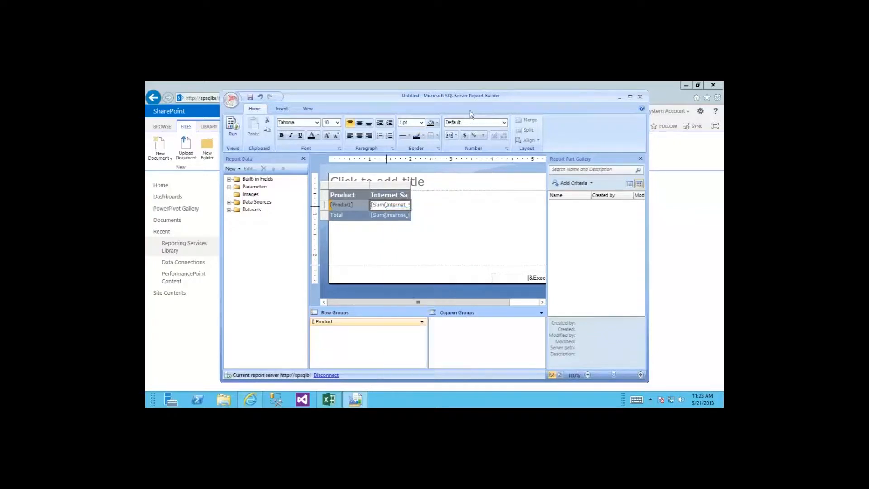
{"action": "left_click", "coordinate": [466, 137]}
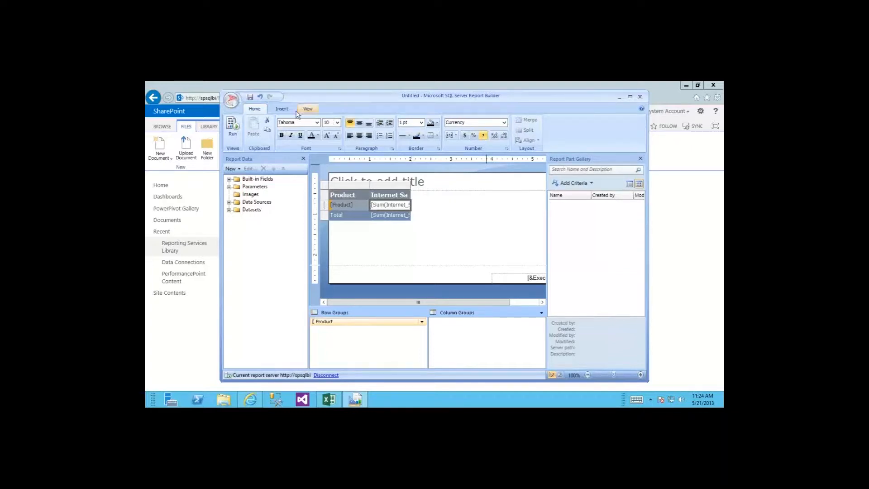
Step: Look through the Insert and View ribbon tabs, then return to Home
{"action": "left_click", "coordinate": [276, 111]}
{"action": "left_click", "coordinate": [306, 110]}
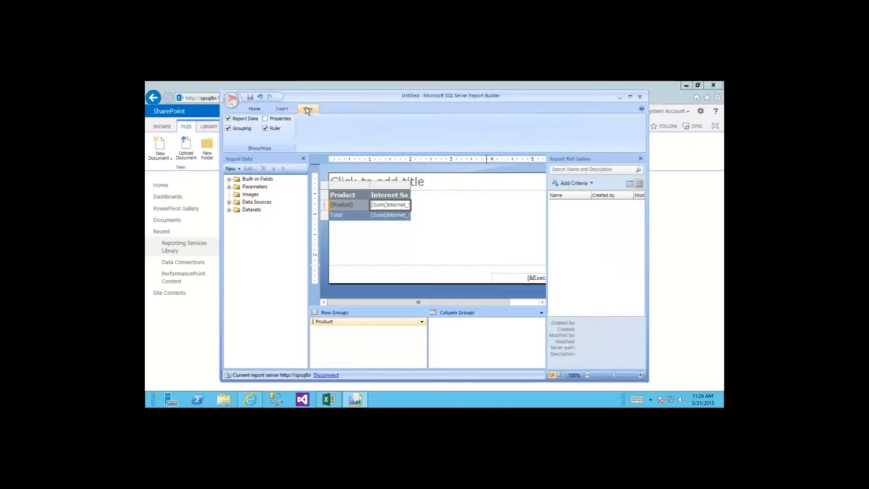
{"action": "left_click", "coordinate": [285, 110]}
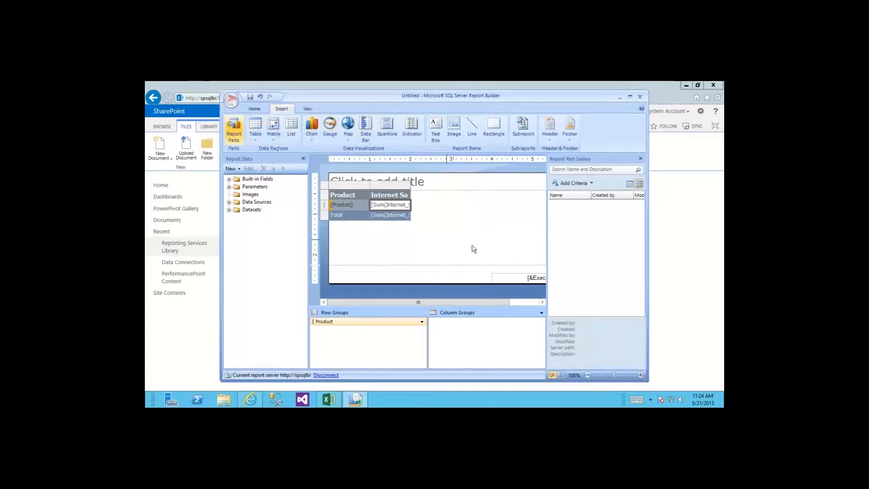
{"action": "left_click", "coordinate": [253, 110]}
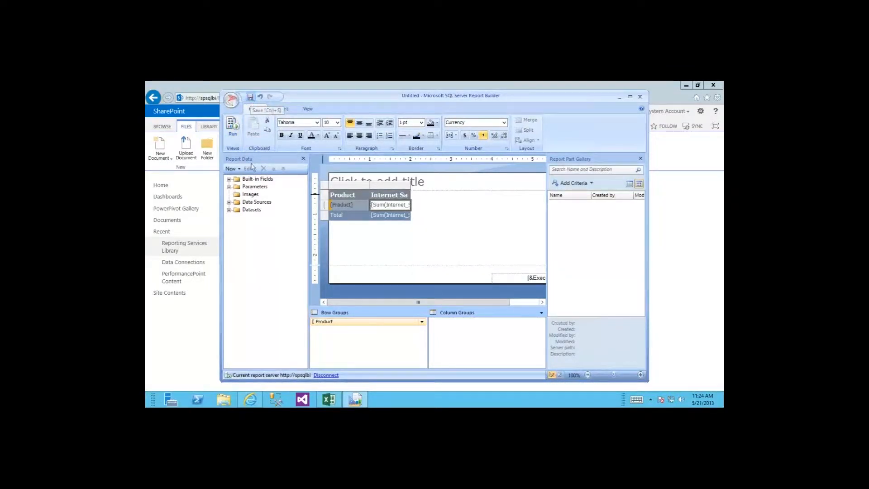
Step: Save the report as FirstSSRSReport in the Reporting Services Library
{"action": "double_click", "coordinate": [378, 214]}
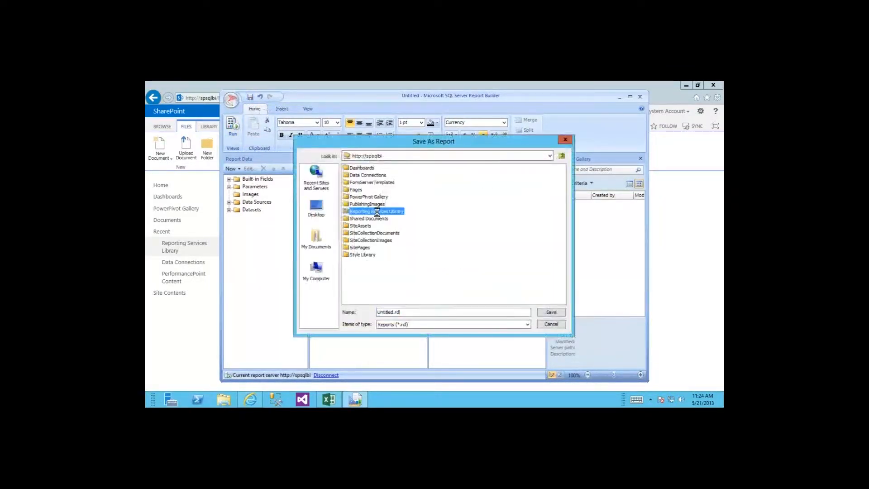
{"action": "double_click", "coordinate": [387, 312]}
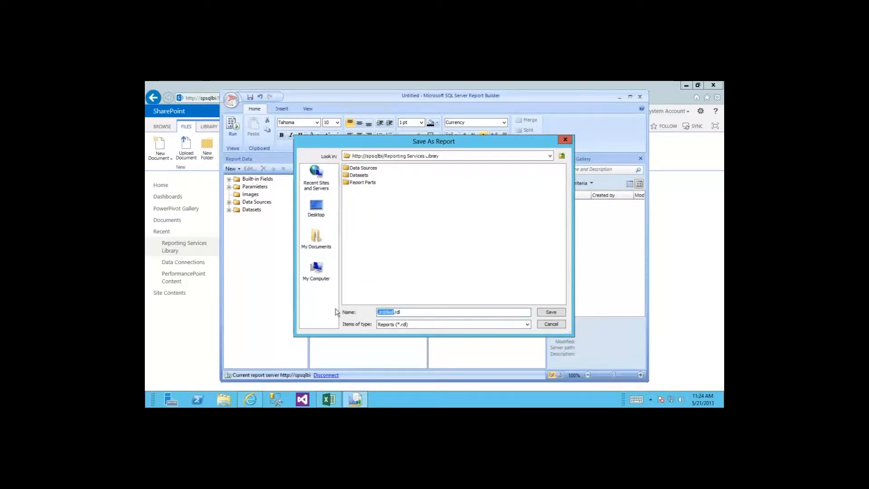
{"action": "type", "text": "FirstSSRSReport"}
{"action": "key", "text": "Return"}
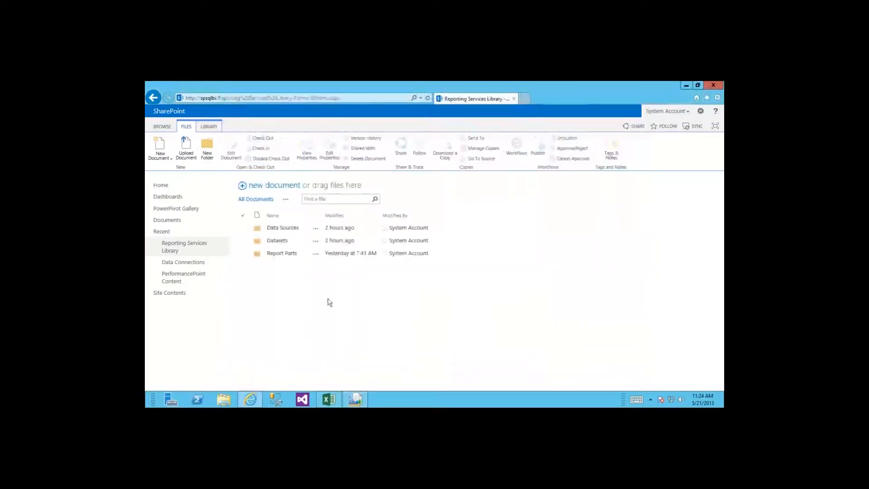
Step: Refresh the Reporting Services Library and open FirstSSRSReport in the SharePoint viewer
{"action": "left_click", "coordinate": [181, 244]}
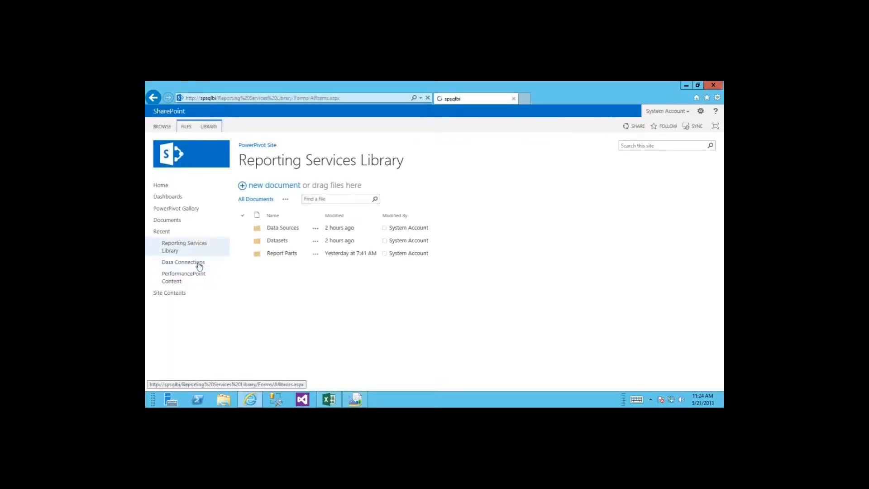
{"action": "left_click", "coordinate": [358, 397]}
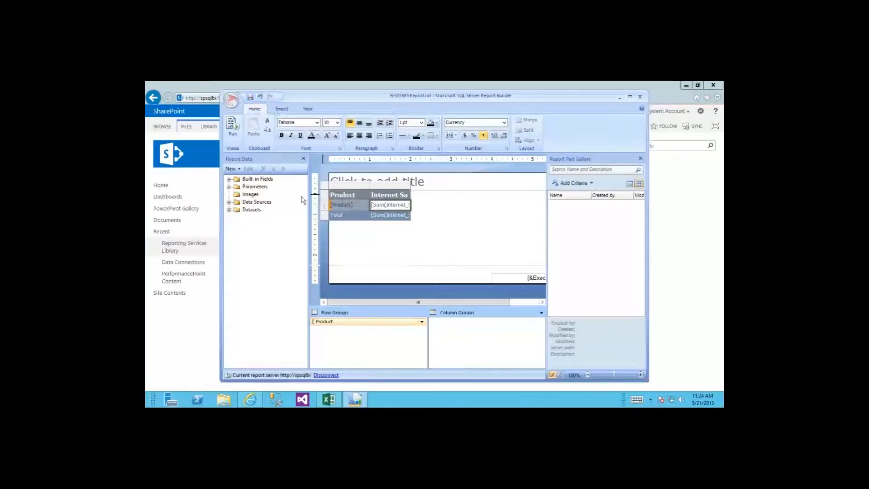
{"action": "left_click", "coordinate": [173, 246]}
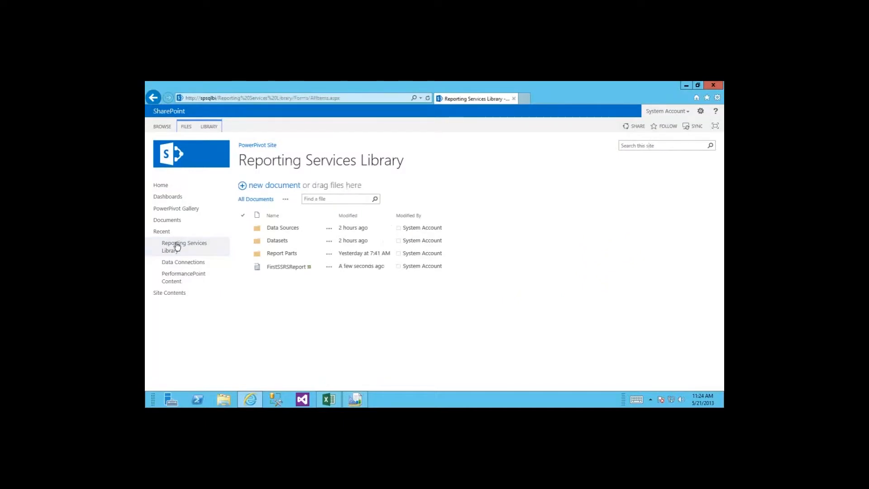
{"action": "left_click", "coordinate": [276, 270]}
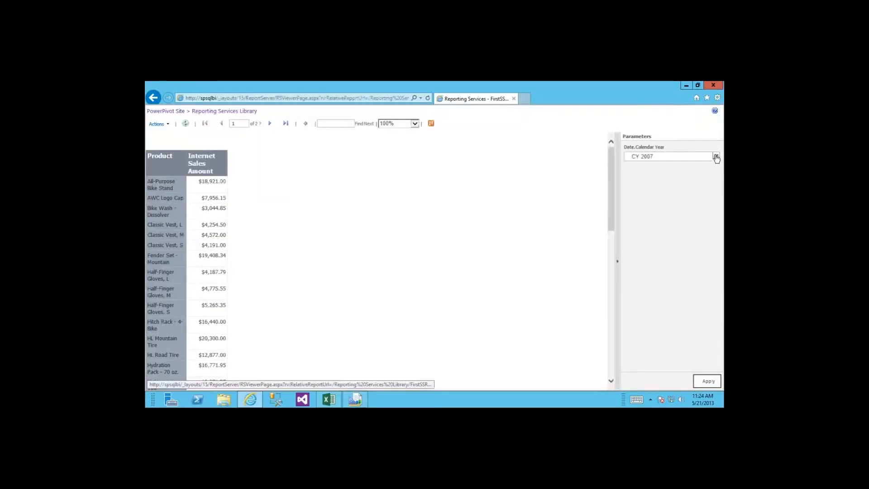
Step: Rerun the report with Date.Calendar Year set to CY 2008
{"action": "left_click", "coordinate": [716, 156]}
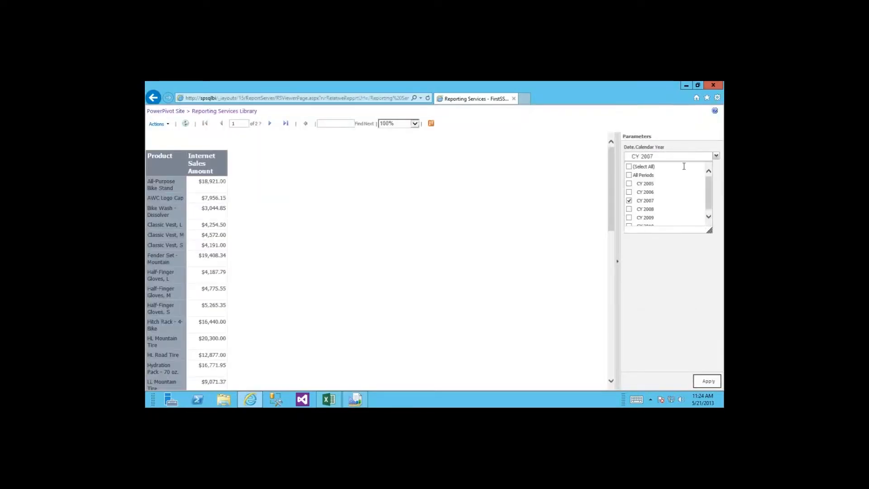
{"action": "left_click", "coordinate": [629, 209]}
{"action": "left_click", "coordinate": [707, 381]}
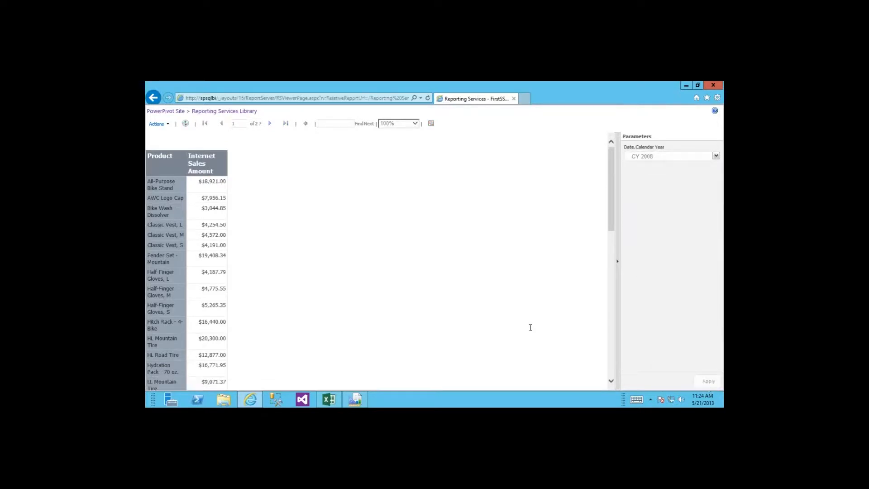
Step: Close Report Builder and go back to the Reporting Services Library listing
{"action": "left_click", "coordinate": [354, 399]}
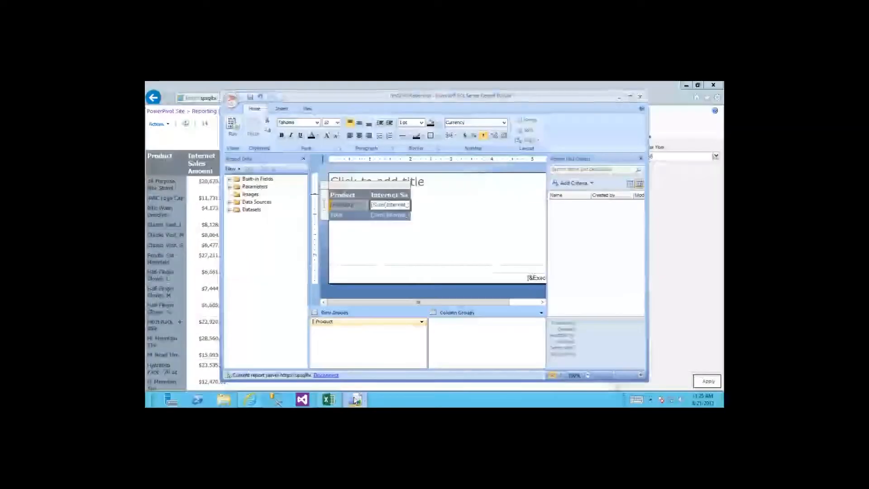
{"action": "left_click", "coordinate": [639, 97]}
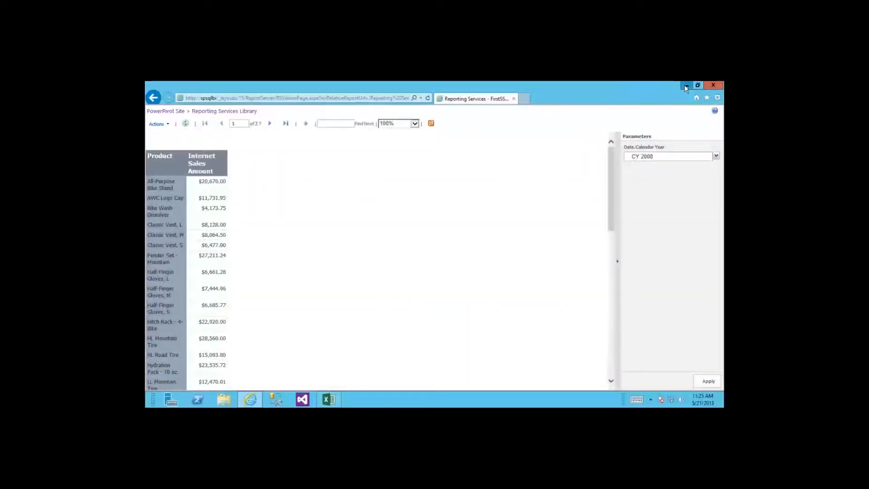
{"action": "left_click", "coordinate": [685, 85]}
{"action": "left_click", "coordinate": [255, 401]}
{"action": "left_click", "coordinate": [196, 114]}
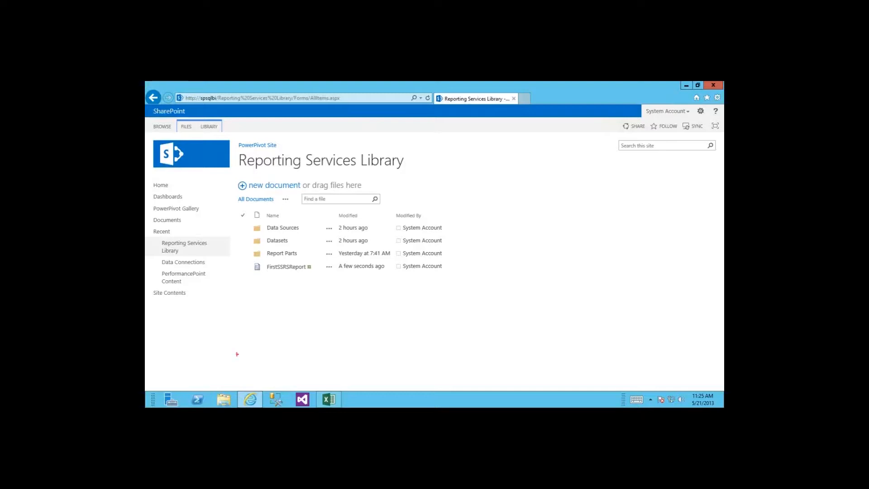
{"action": "key", "text": "w"}
{"action": "mouse_move", "coordinate": [335, 136]}
{"action": "left_mouse_down"}
{"action": "mouse_move", "coordinate": [421, 324]}
{"action": "mouse_move", "coordinate": [516, 356]}
{"action": "mouse_move", "coordinate": [532, 373]}
{"action": "left_mouse_up"}
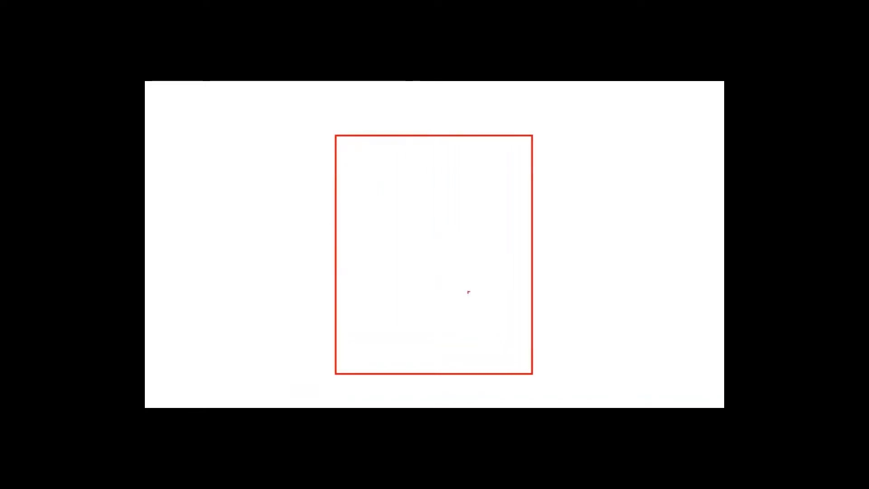
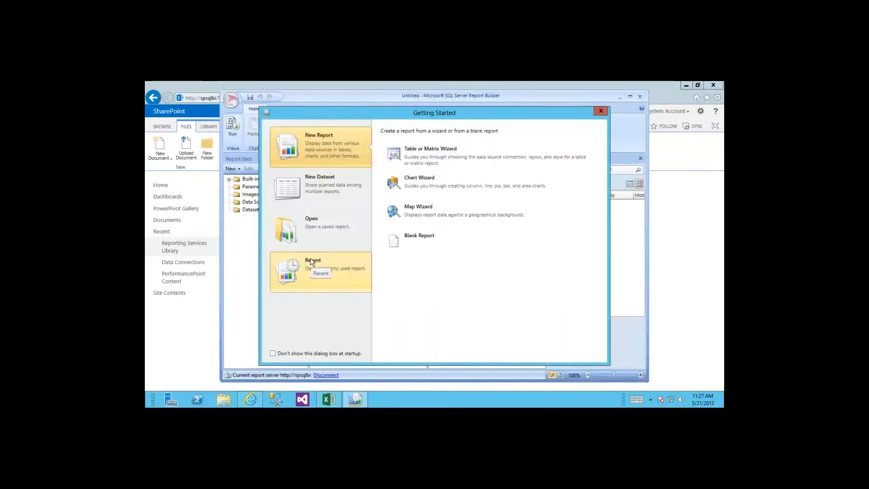
Step: Create a blank report and open the Report Part Gallery from the Insert tab
{"action": "left_click", "coordinate": [396, 241]}
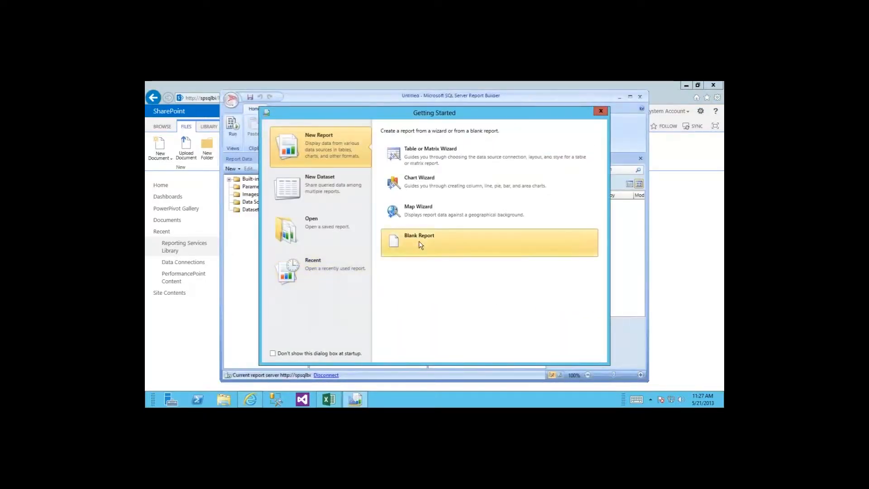
{"action": "left_click", "coordinate": [640, 158]}
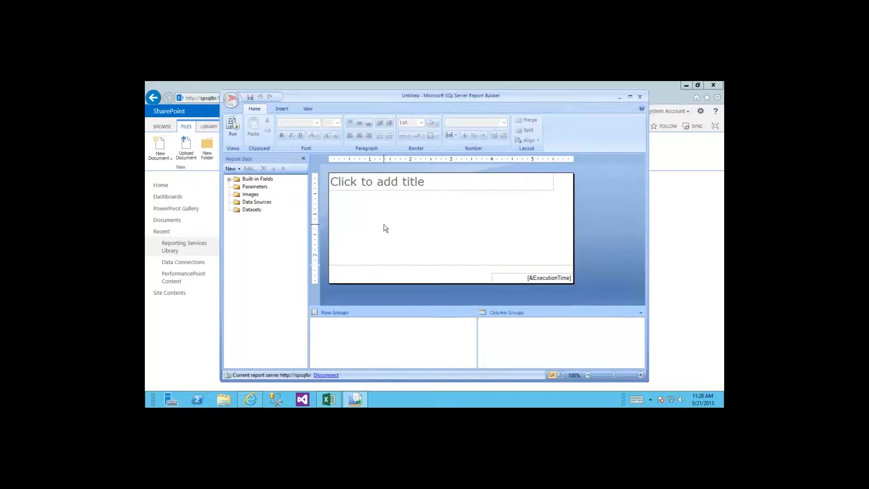
{"action": "left_click", "coordinate": [281, 109]}
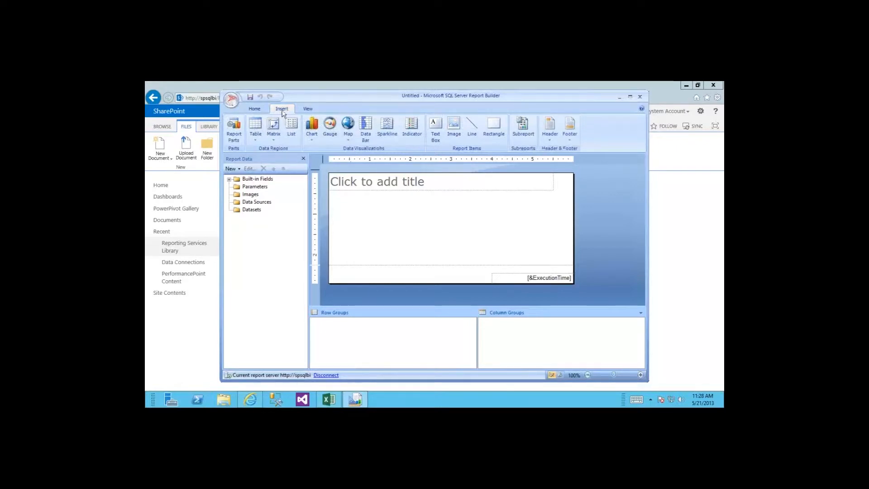
{"action": "left_click", "coordinate": [235, 132]}
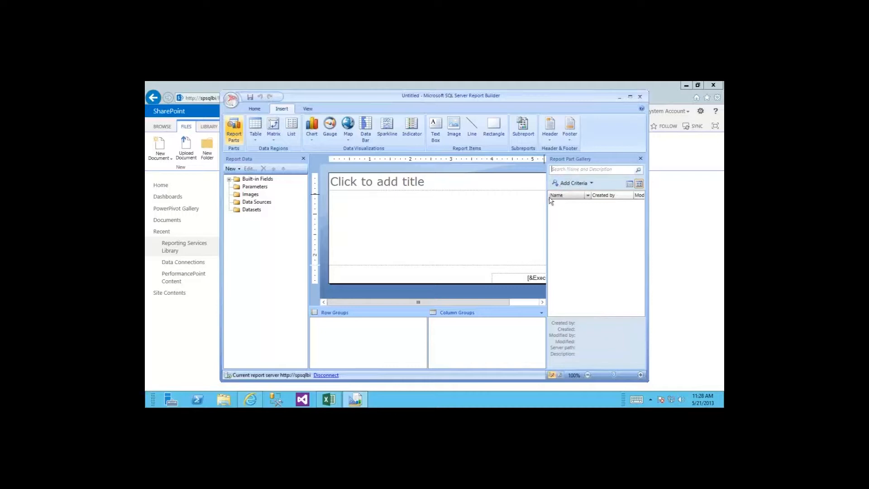
Step: Place the US Retail Sales map part in the report body, flush against its left edge
{"action": "left_click", "coordinate": [618, 171]}
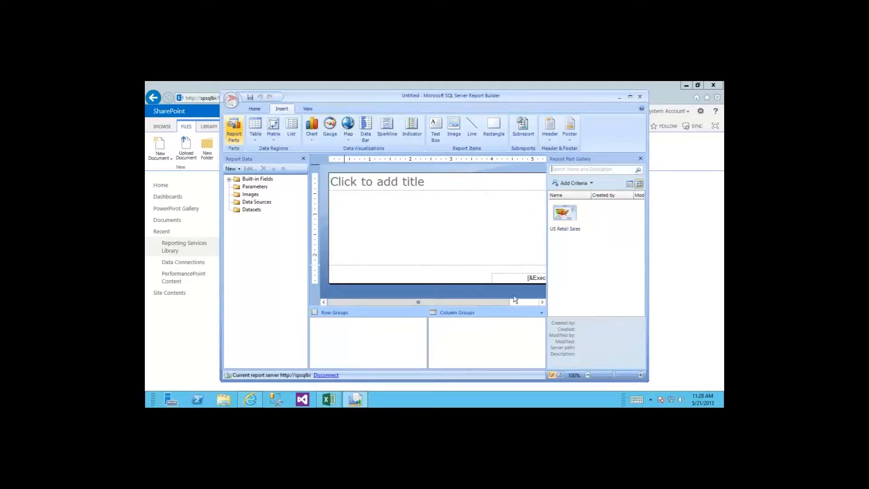
{"action": "left_click", "coordinate": [568, 213]}
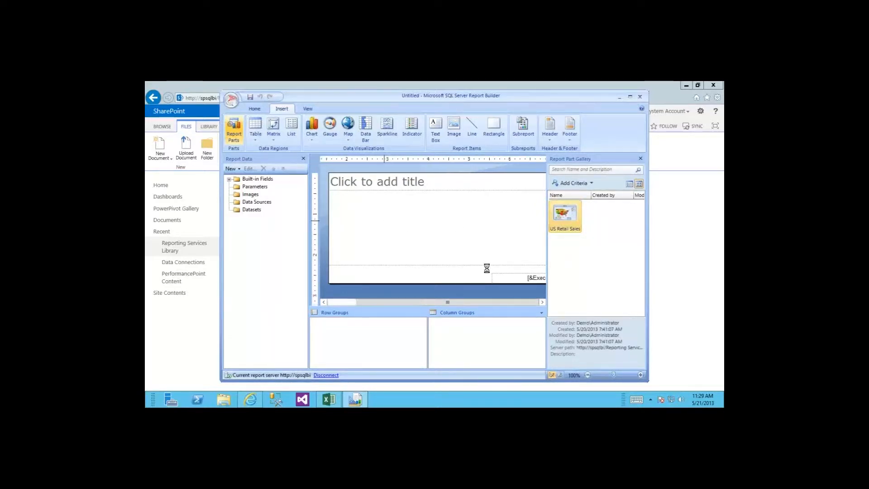
{"action": "mouse_move", "coordinate": [544, 199]}
{"action": "left_mouse_down"}
{"action": "mouse_move", "coordinate": [544, 178]}
{"action": "mouse_move", "coordinate": [542, 233]}
{"action": "mouse_move", "coordinate": [542, 207]}
{"action": "left_mouse_up"}
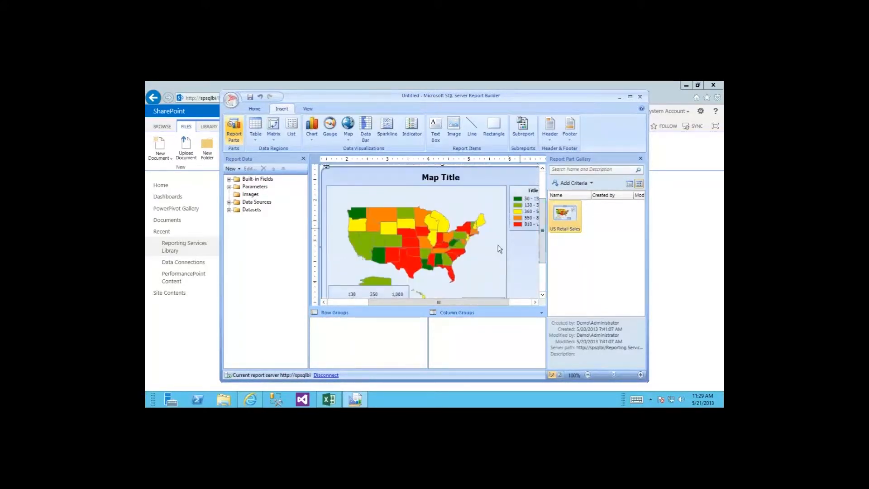
{"action": "left_click_drag", "start_coordinate": [458, 302], "coordinate": [418, 301]}
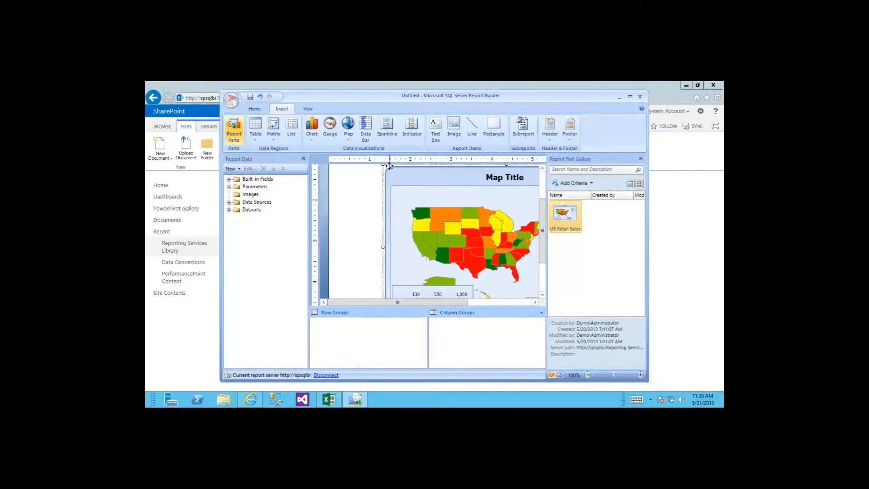
{"action": "left_click_drag", "start_coordinate": [390, 166], "coordinate": [325, 167]}
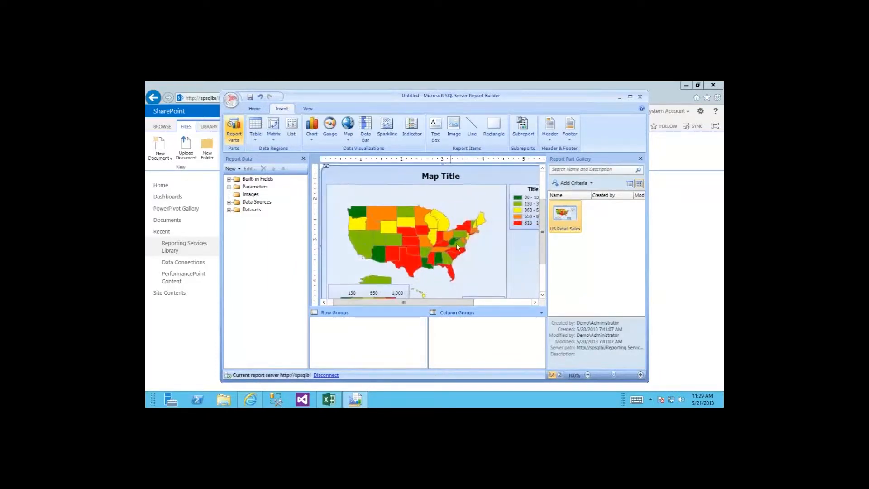
Step: Maximize Report Builder, close the Report Part Gallery and run the report preview
{"action": "left_click", "coordinate": [630, 97]}
{"action": "left_click", "coordinate": [715, 150]}
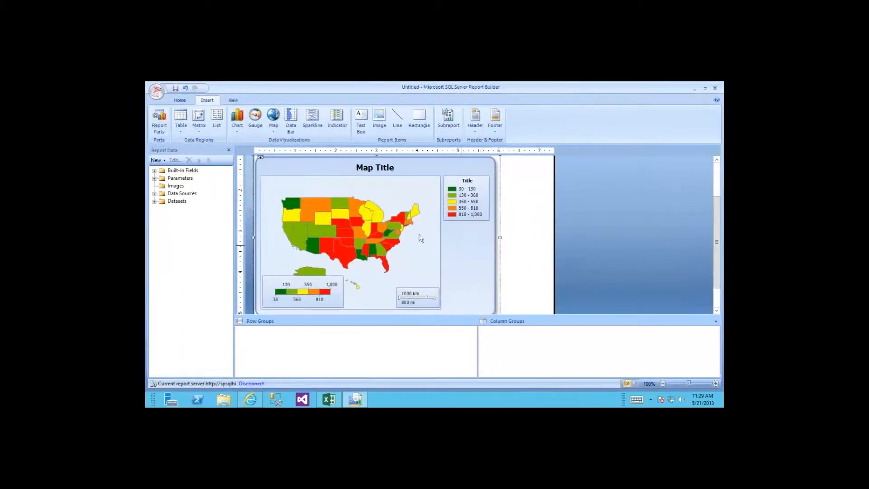
{"action": "left_click", "coordinate": [179, 100]}
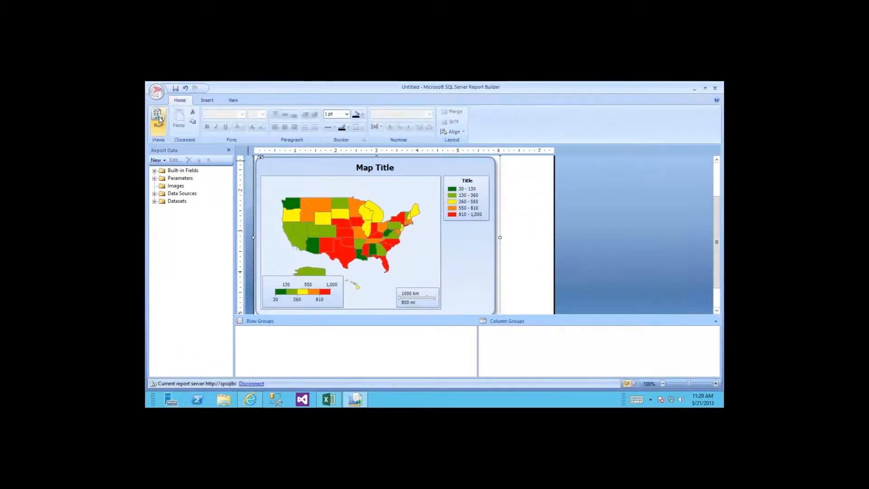
{"action": "left_click", "coordinate": [159, 120]}
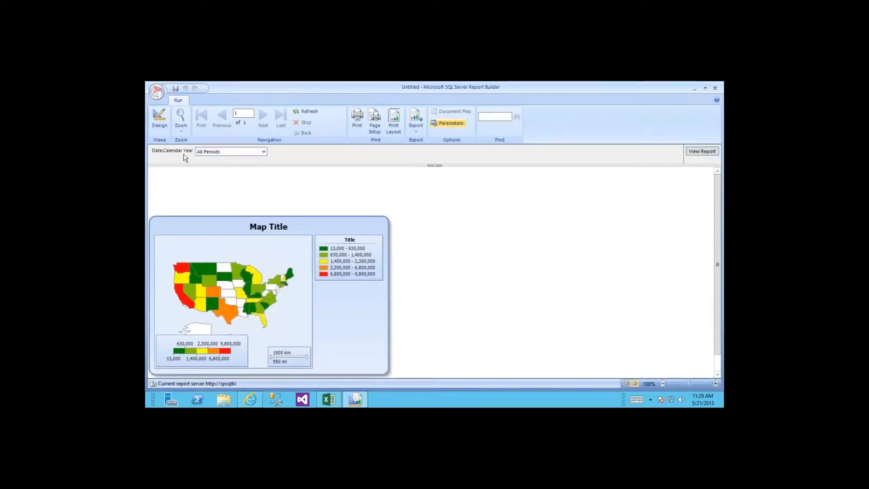
Step: View the map filtered to Date.Calendar Year CY 2007
{"action": "left_click", "coordinate": [264, 152]}
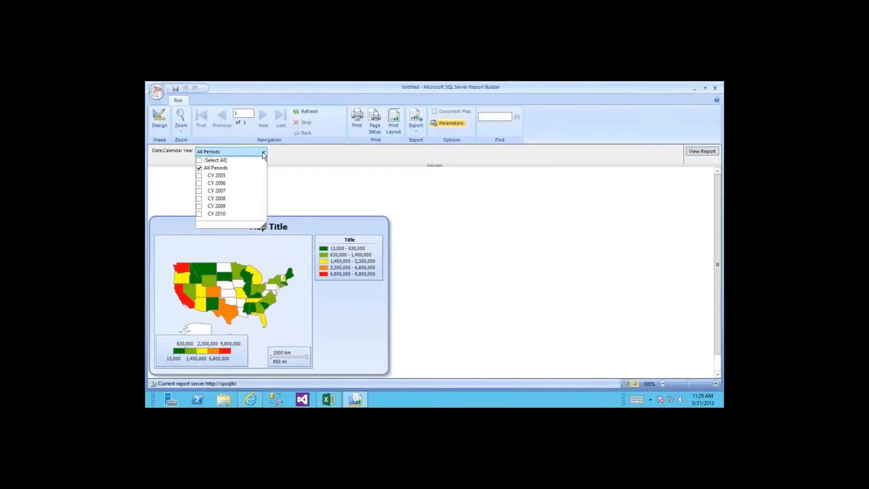
{"action": "left_click", "coordinate": [199, 190]}
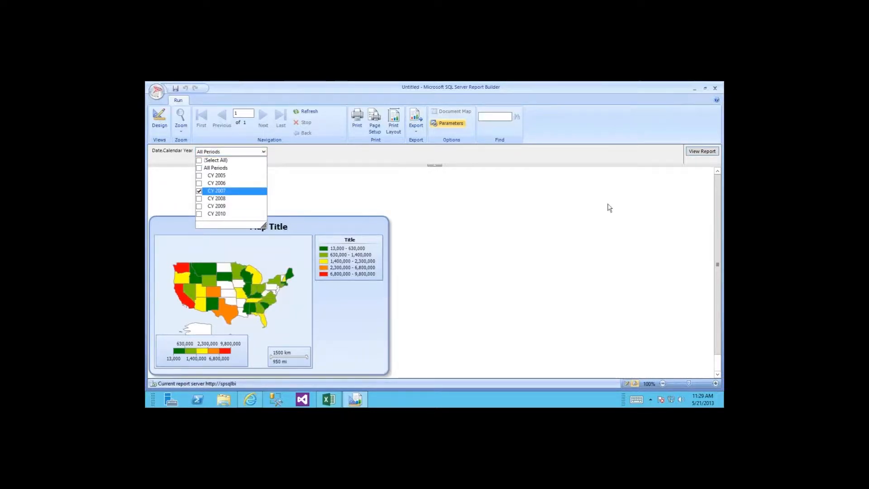
{"action": "left_click", "coordinate": [691, 153]}
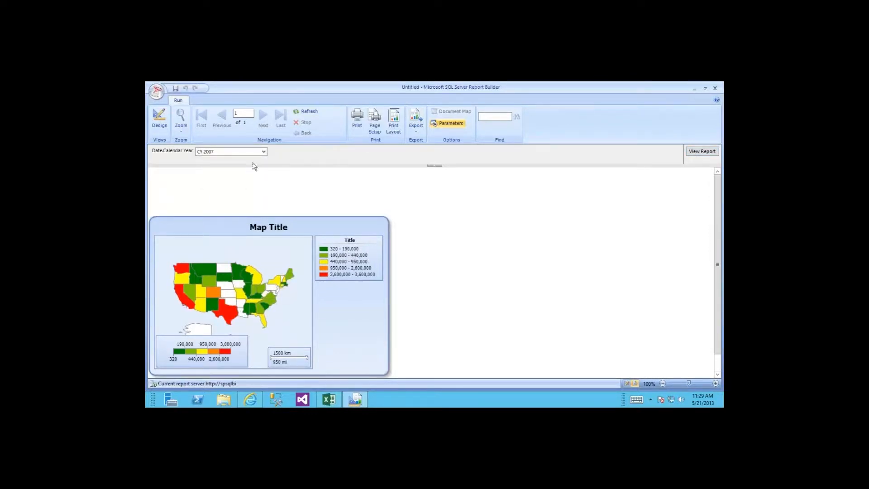
Step: Switch the Calendar Year filter to CY 2008, view it, then return to design view
{"action": "left_click", "coordinate": [264, 154]}
{"action": "left_click", "coordinate": [200, 191]}
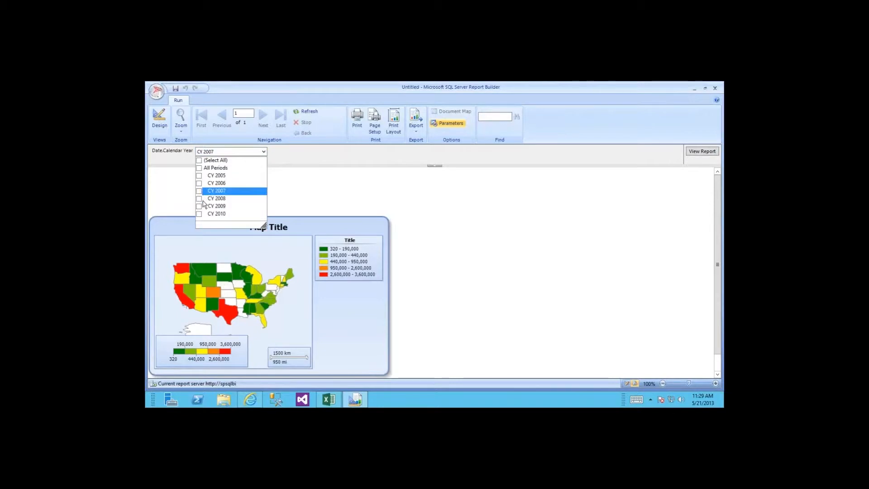
{"action": "left_click", "coordinate": [201, 198]}
{"action": "left_click", "coordinate": [635, 161]}
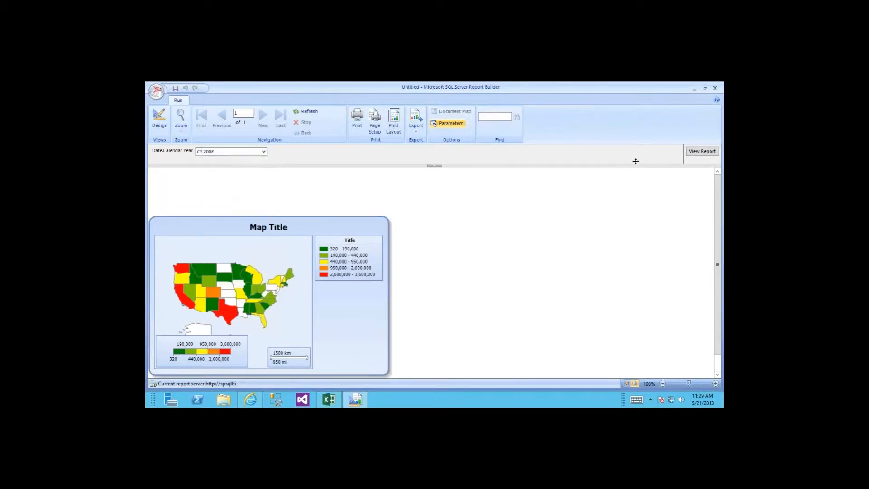
{"action": "left_click", "coordinate": [695, 152]}
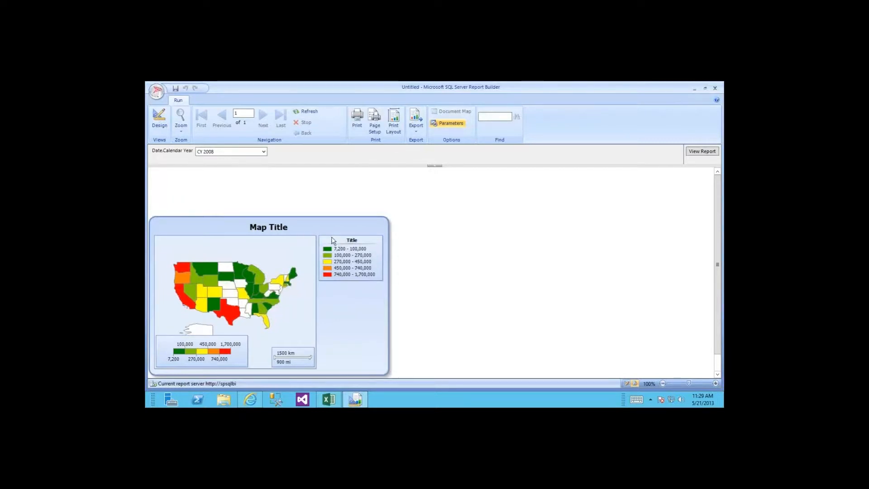
{"action": "left_click", "coordinate": [159, 120]}
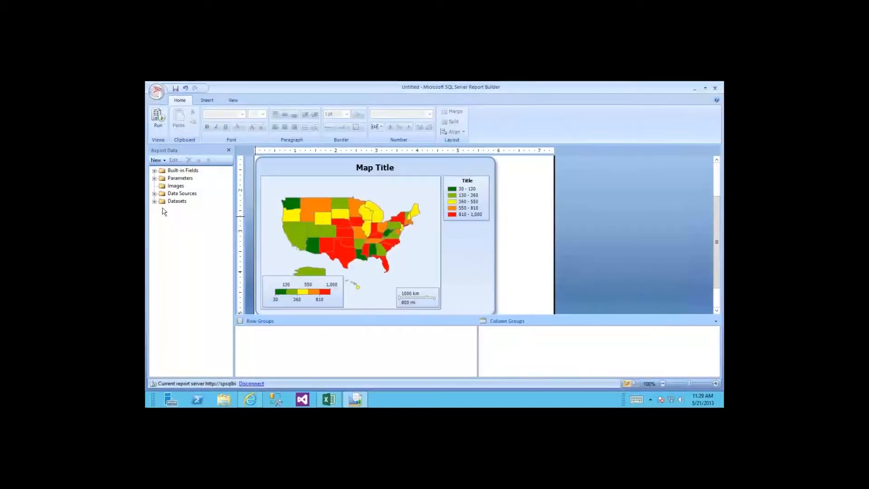
Step: Show the hidden DateCalendarYear dataset, inspect DataSet1, and expand the DateCalendarYear parameter
{"action": "left_click", "coordinate": [315, 180]}
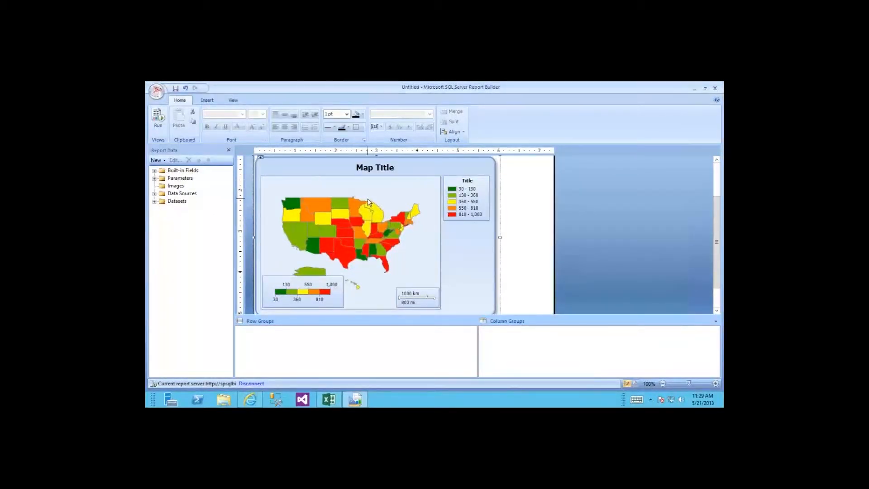
{"action": "left_click", "coordinate": [154, 202]}
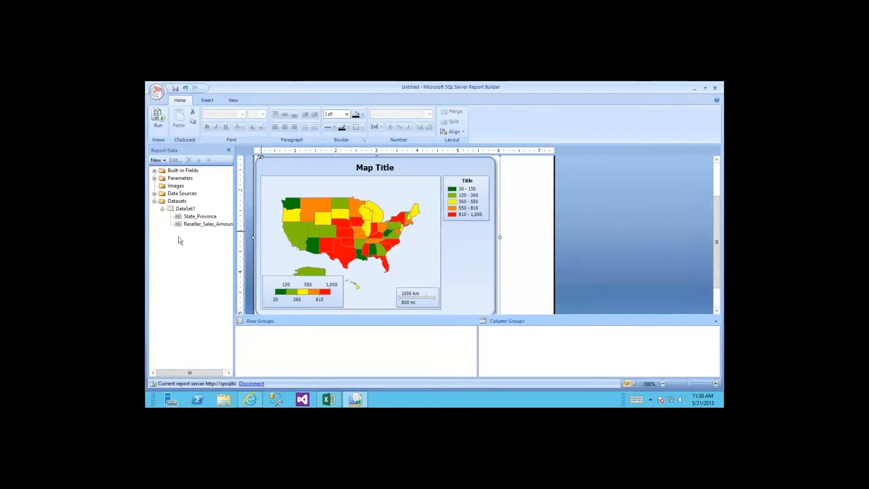
{"action": "right_click", "coordinate": [177, 202]}
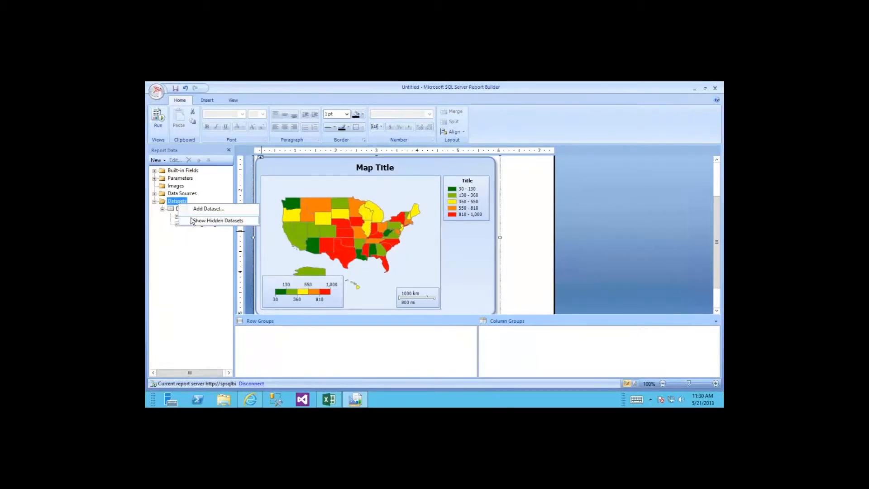
{"action": "left_click", "coordinate": [197, 221]}
{"action": "left_click", "coordinate": [196, 209]}
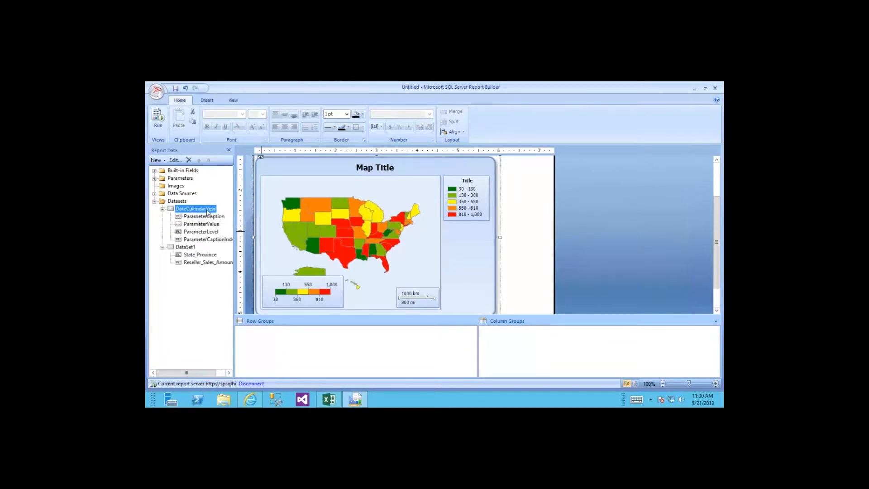
{"action": "left_click", "coordinate": [162, 209]}
{"action": "left_click", "coordinate": [186, 216]}
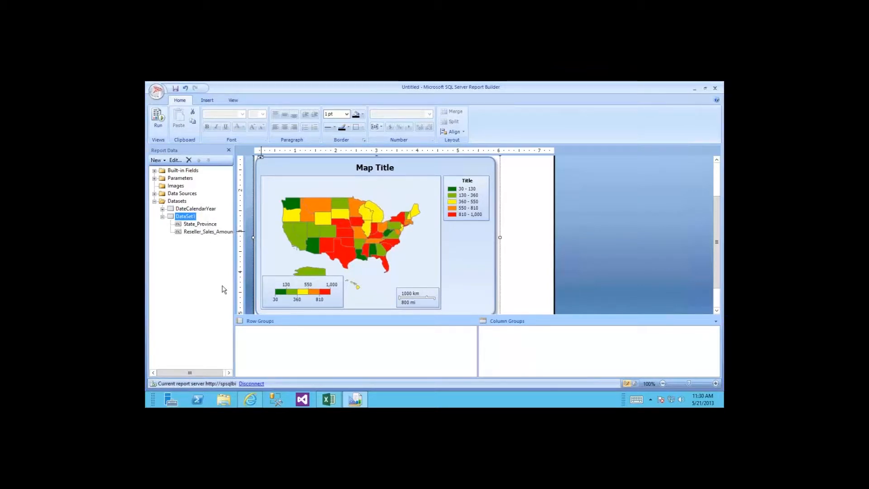
{"action": "left_click", "coordinate": [155, 178]}
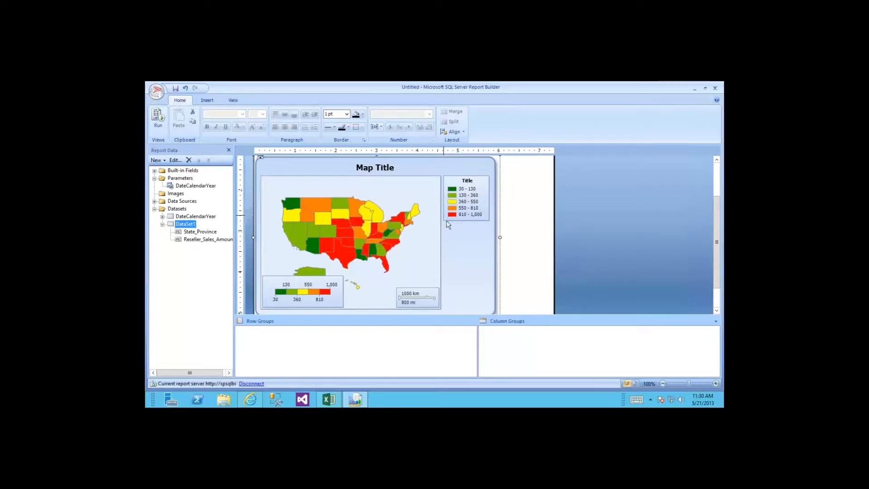
{"action": "left_click", "coordinate": [539, 261]}
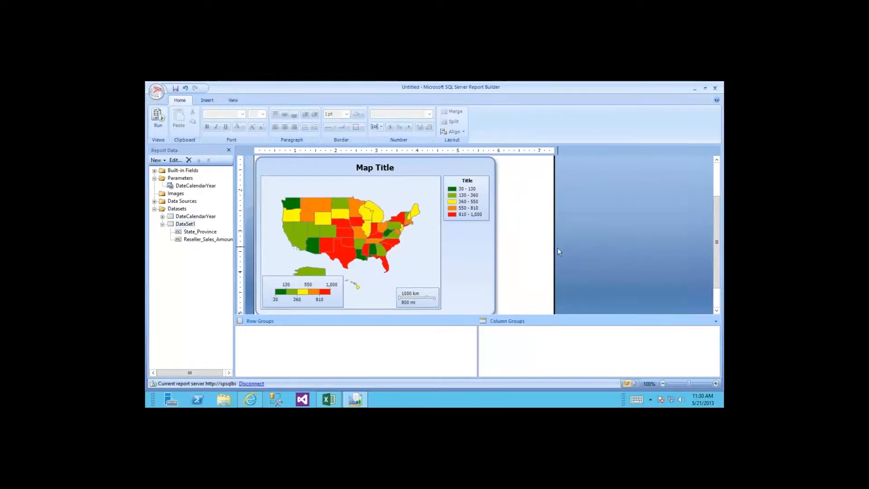
Step: Shrink the report body's width and height to fit tightly around the US map
{"action": "left_click_drag", "start_coordinate": [554, 252], "coordinate": [459, 250]}
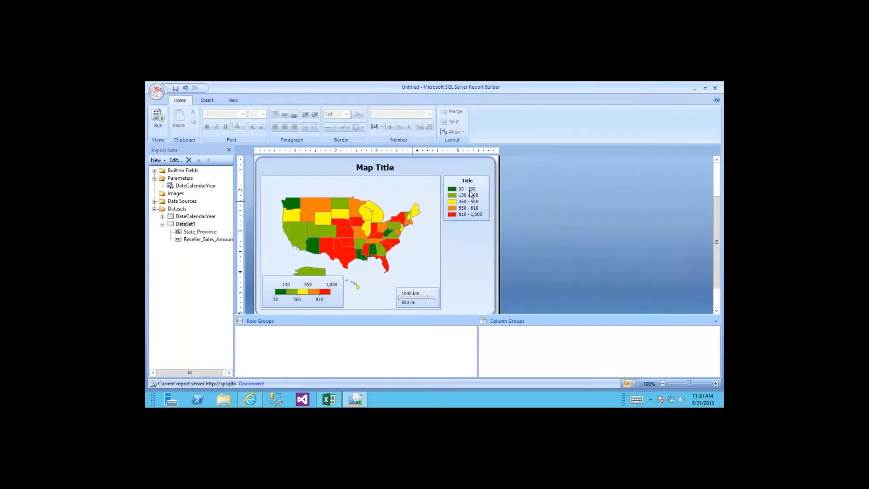
{"action": "scroll", "coordinate": [717, 191], "scroll_direction": "up", "scroll_amount": 2}
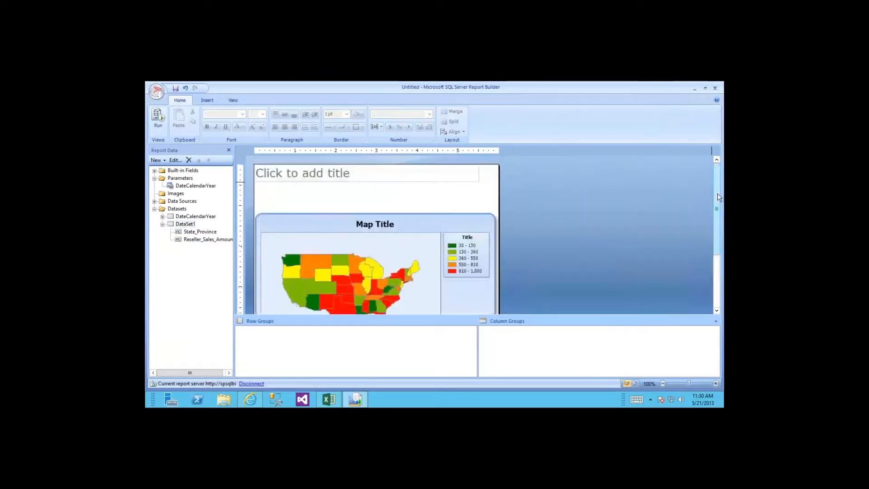
{"action": "scroll", "coordinate": [364, 235], "scroll_direction": "down", "scroll_amount": 2}
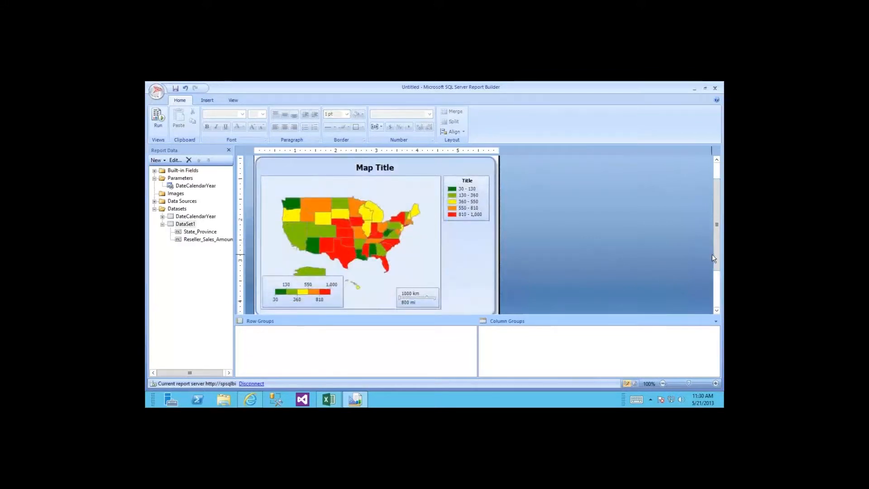
{"action": "left_click_drag", "start_coordinate": [717, 261], "coordinate": [717, 299]}
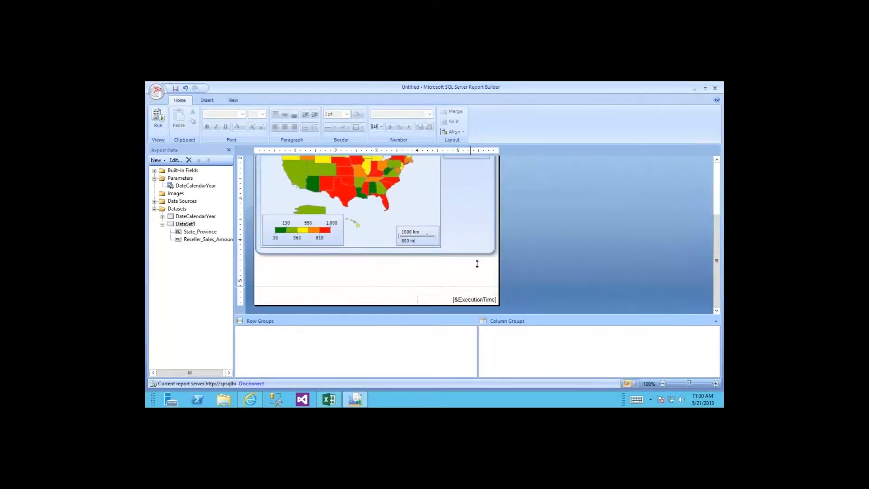
{"action": "left_click_drag", "start_coordinate": [477, 263], "coordinate": [478, 244]}
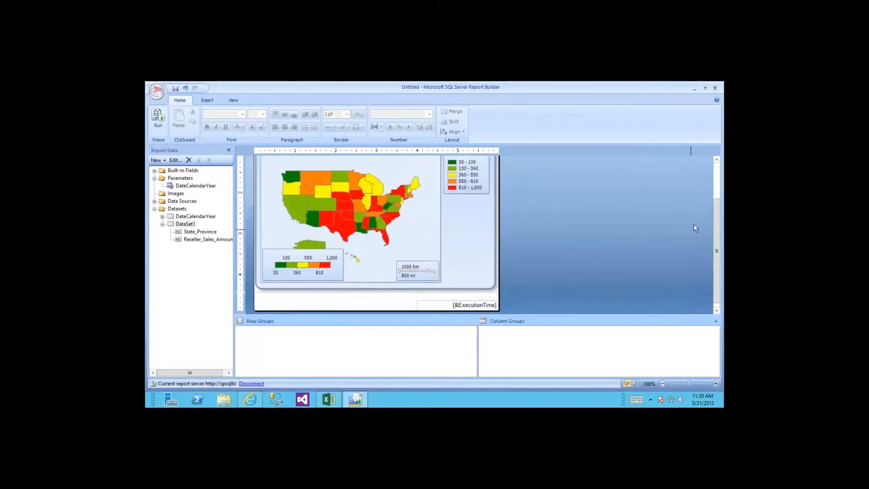
{"action": "left_click_drag", "start_coordinate": [716, 206], "coordinate": [717, 171]}
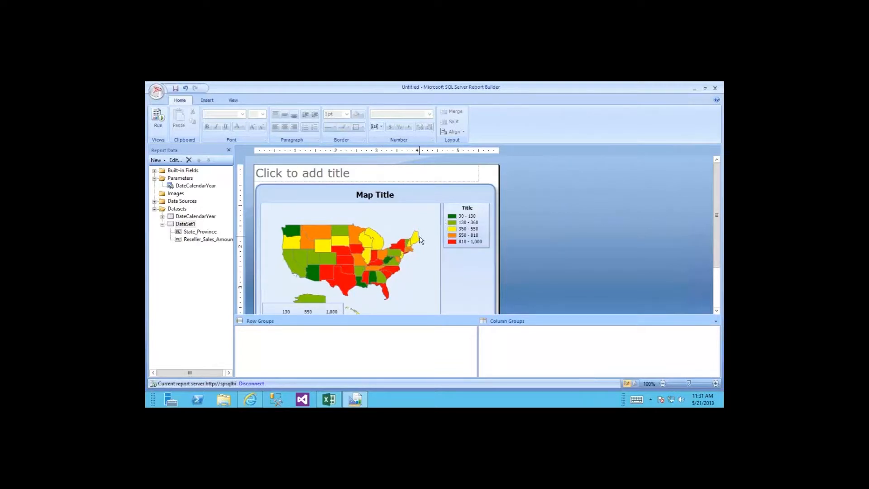
Step: Run Check For Updates from the application menu, confirming no report parts changed
{"action": "left_click", "coordinate": [156, 93]}
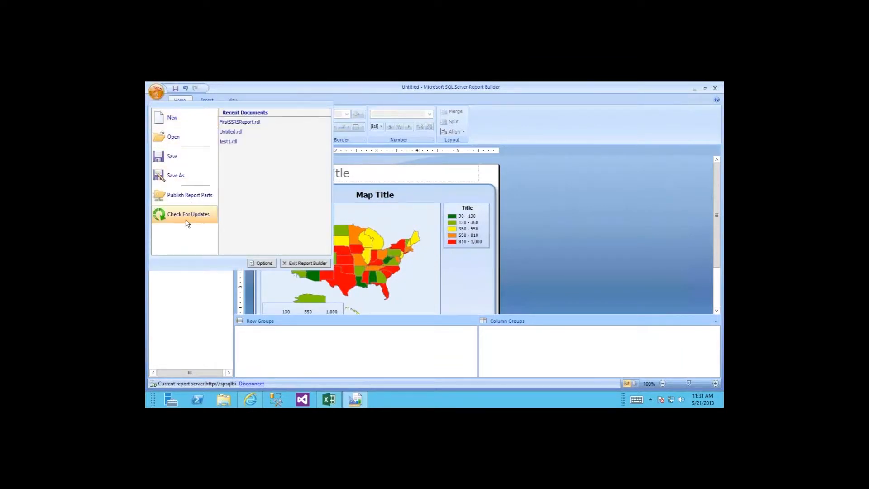
{"action": "left_click", "coordinate": [183, 217]}
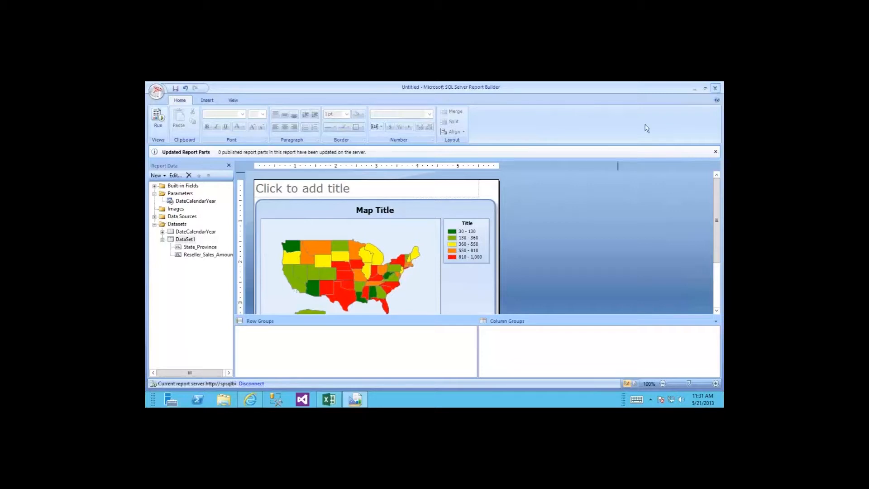
Step: Close Report Builder, answering the save prompt, and advance to the PowerPivot slide
{"action": "left_click", "coordinate": [715, 89]}
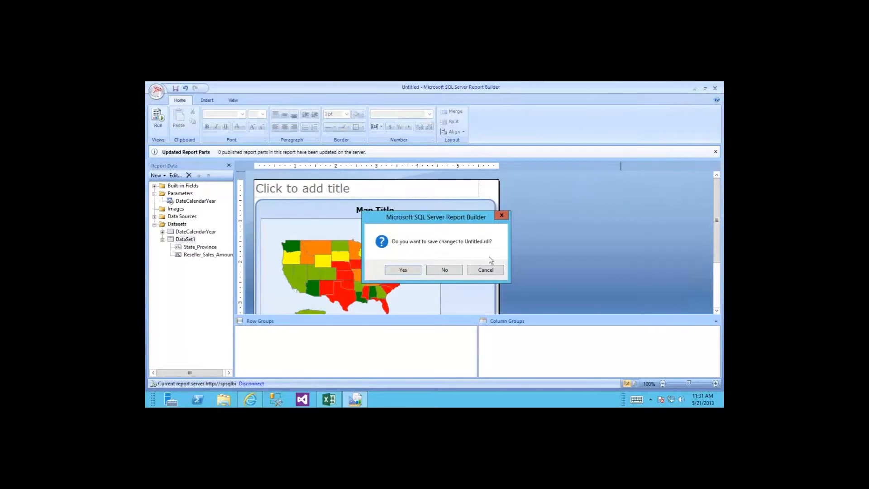
{"action": "left_click", "coordinate": [456, 270]}
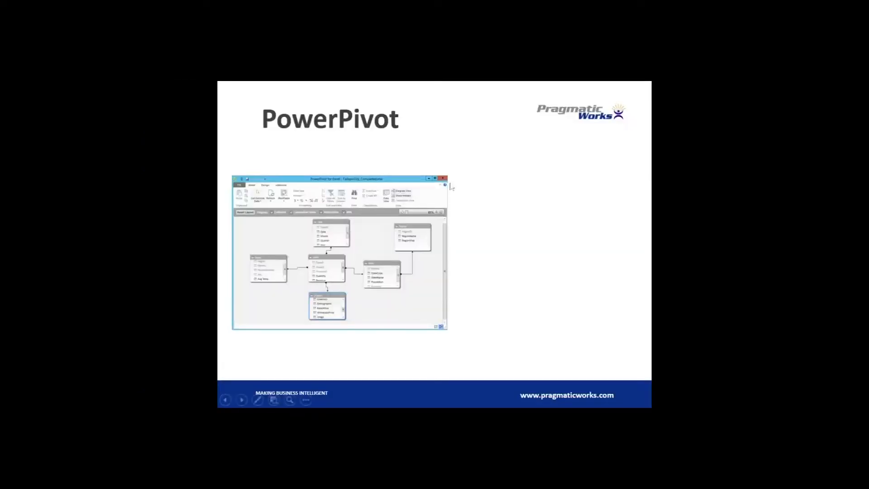
{"action": "left_click", "coordinate": [449, 185]}
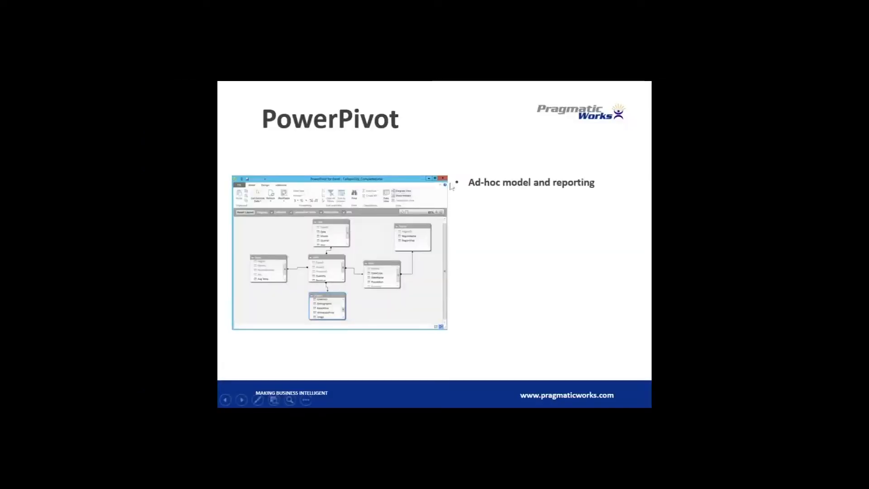
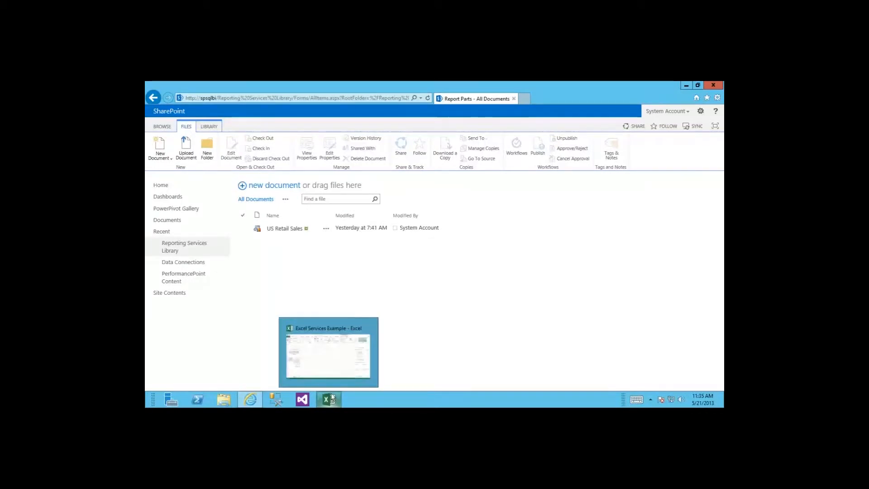
Step: Switch from SharePoint back to the Excel Services Example workbook
{"action": "left_click", "coordinate": [332, 399]}
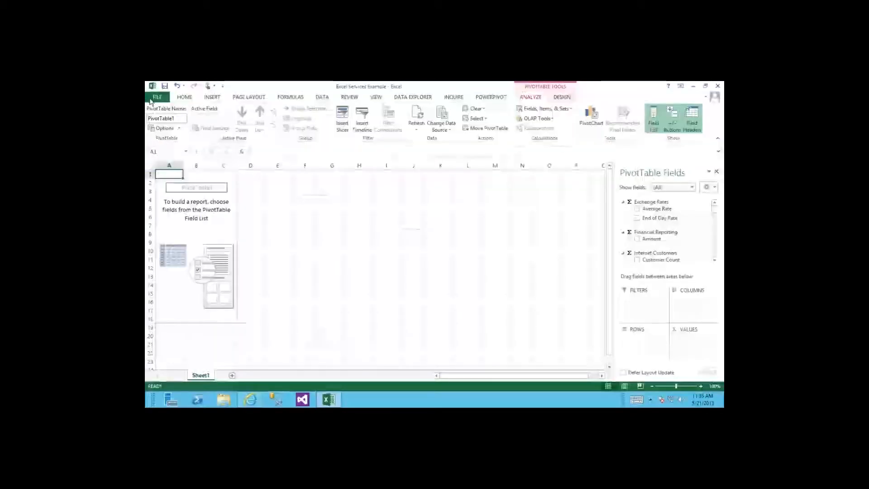
Step: Create a new blank Excel workbook
{"action": "left_click", "coordinate": [157, 97]}
{"action": "left_click", "coordinate": [165, 138]}
{"action": "left_click", "coordinate": [226, 235]}
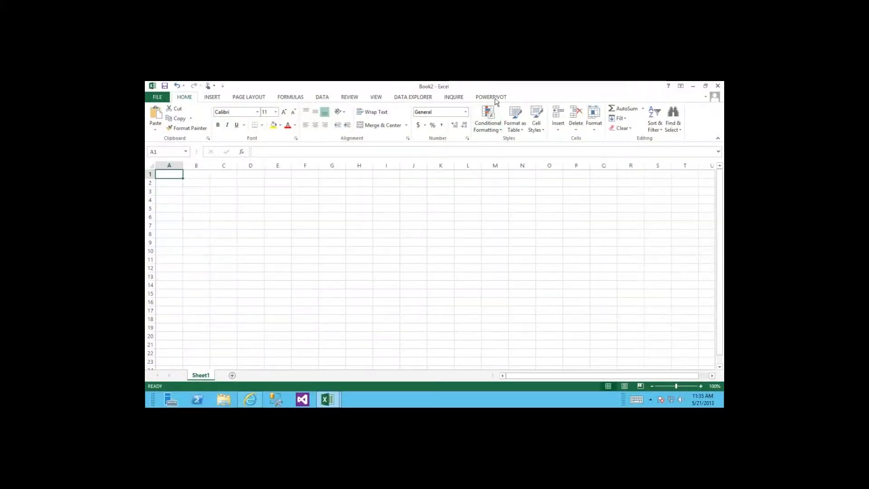
Step: Check in the COM Add-ins list that PowerPivot for Excel 2013 is enabled, changing nothing
{"action": "left_click", "coordinate": [157, 98]}
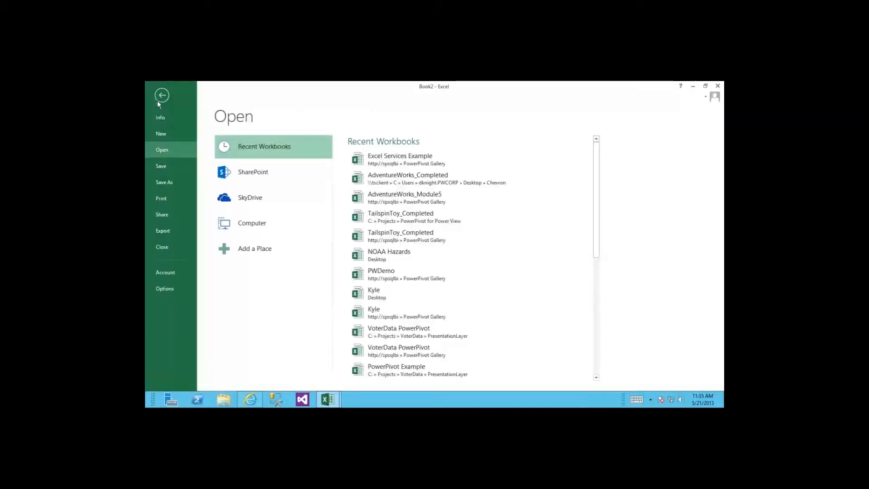
{"action": "left_click", "coordinate": [164, 291]}
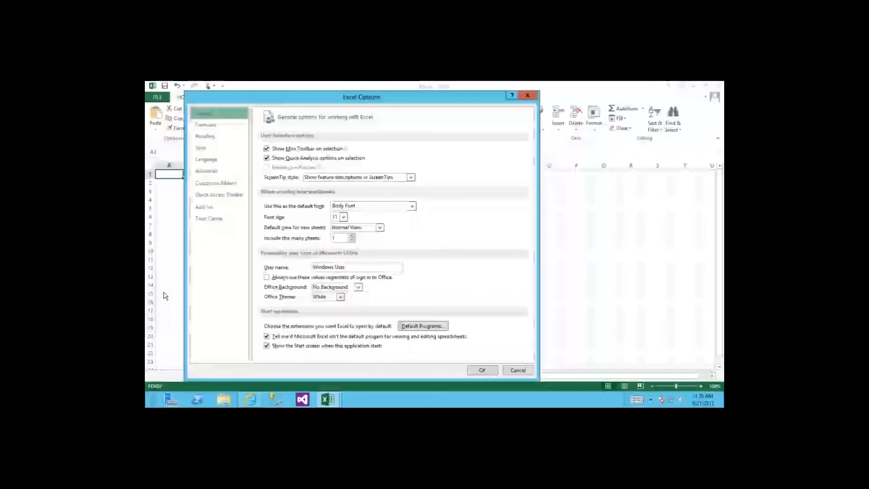
{"action": "left_click", "coordinate": [212, 207]}
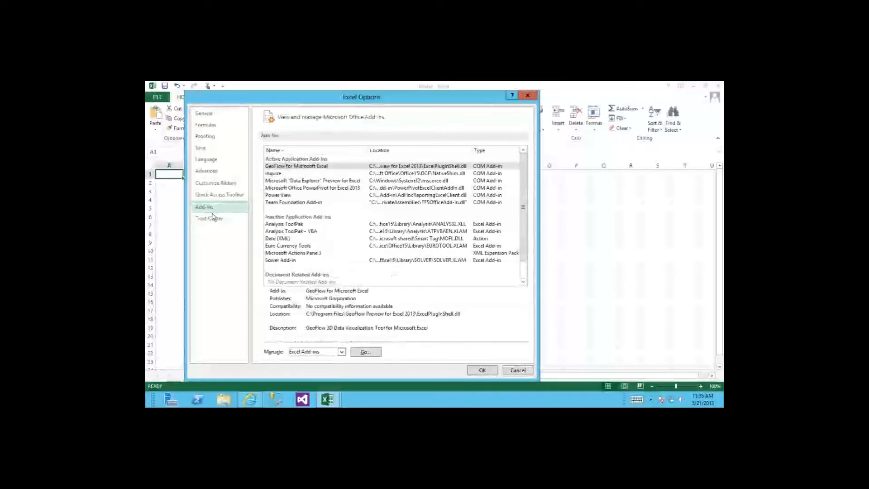
{"action": "left_click", "coordinate": [341, 352]}
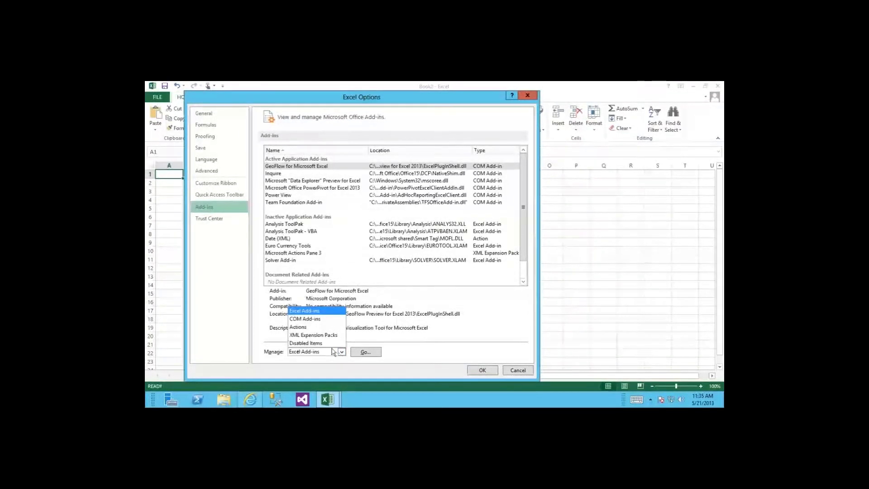
{"action": "left_click", "coordinate": [310, 319]}
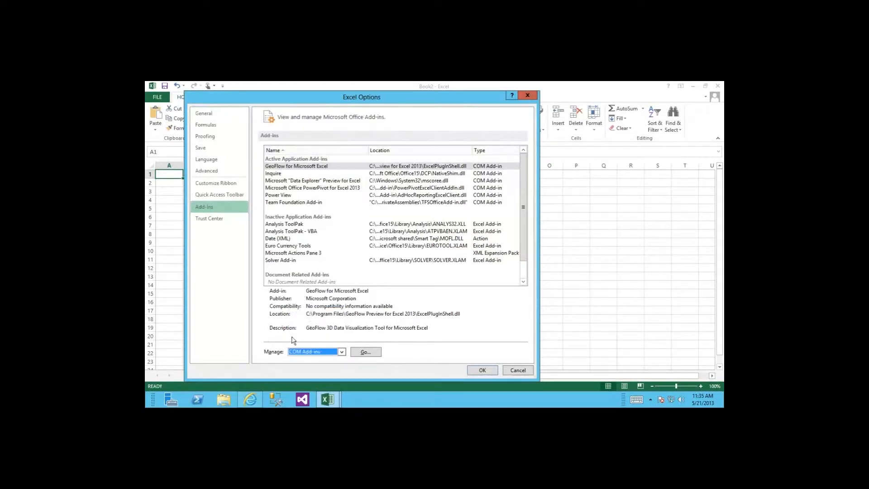
{"action": "left_click", "coordinate": [364, 352]}
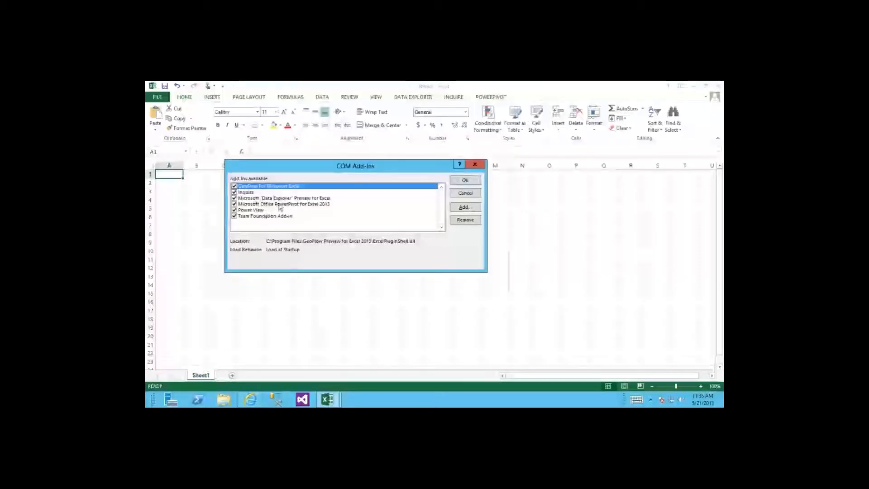
{"action": "left_click", "coordinate": [270, 205]}
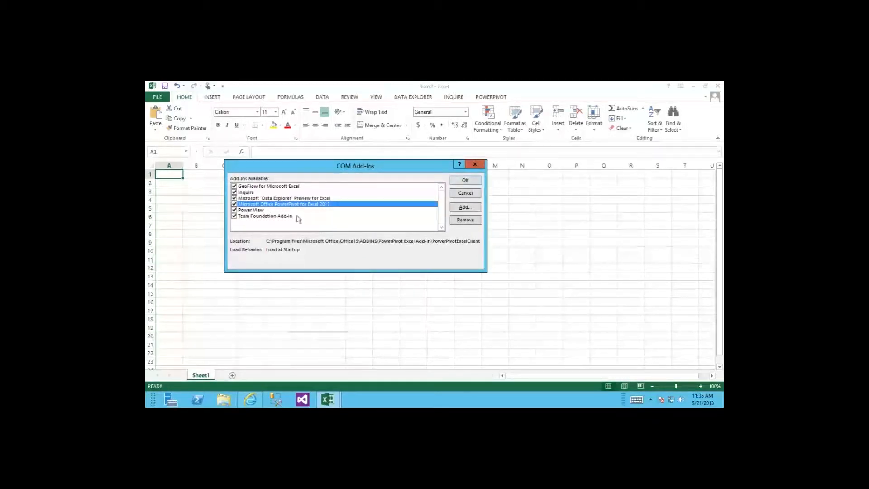
{"action": "left_click", "coordinate": [465, 194]}
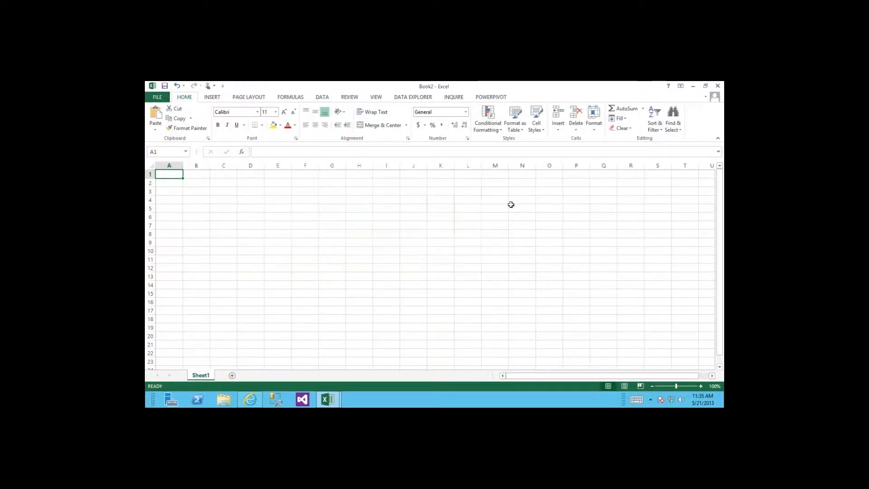
Step: Open the PowerPivot window and pick Microsoft SQL Server as the import source
{"action": "left_click", "coordinate": [495, 98]}
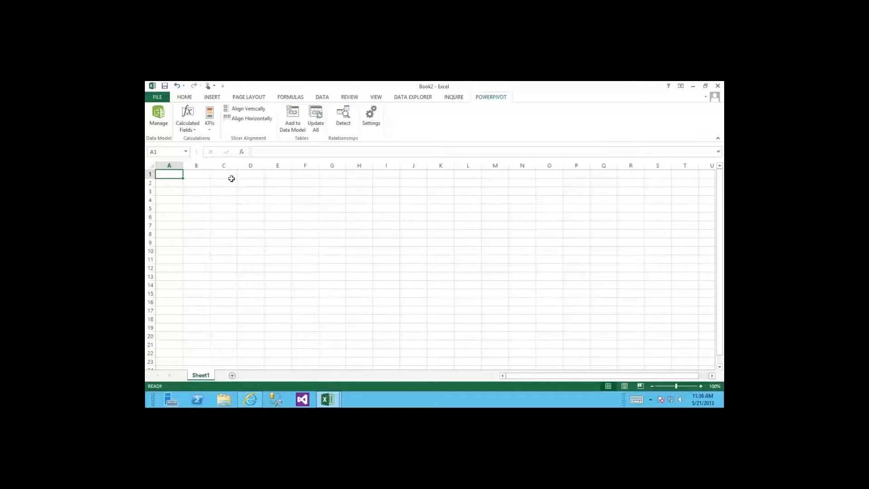
{"action": "left_click", "coordinate": [157, 115]}
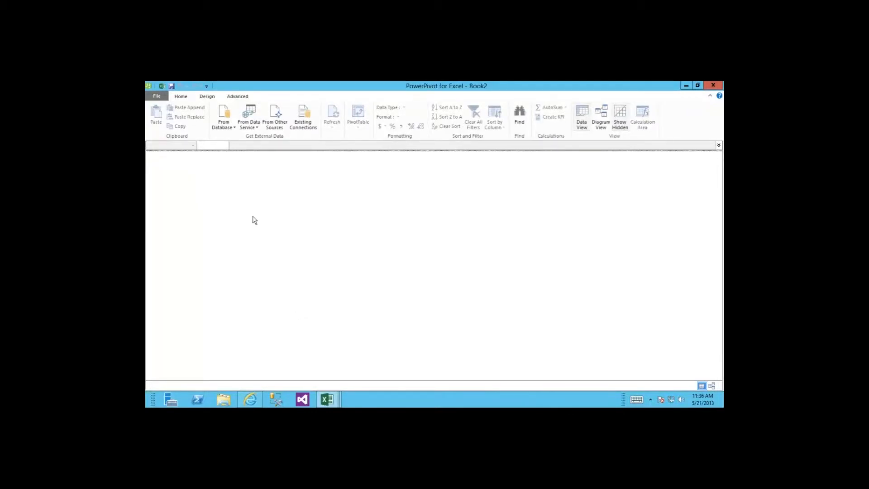
{"action": "left_click", "coordinate": [270, 125]}
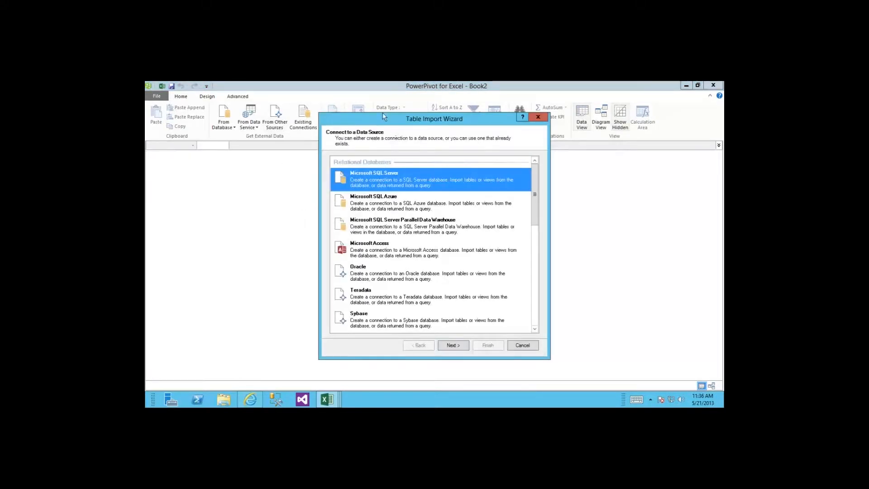
{"action": "left_click_drag", "start_coordinate": [383, 116], "coordinate": [344, 90]}
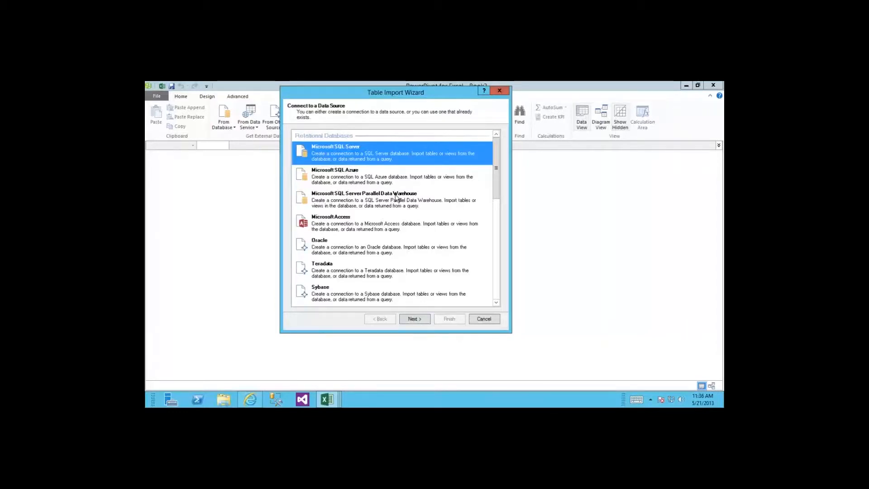
{"action": "mouse_move", "coordinate": [496, 194]}
{"action": "left_mouse_down"}
{"action": "mouse_move", "coordinate": [497, 277]}
{"action": "mouse_move", "coordinate": [496, 187]}
{"action": "left_mouse_up"}
{"action": "left_click", "coordinate": [358, 221]}
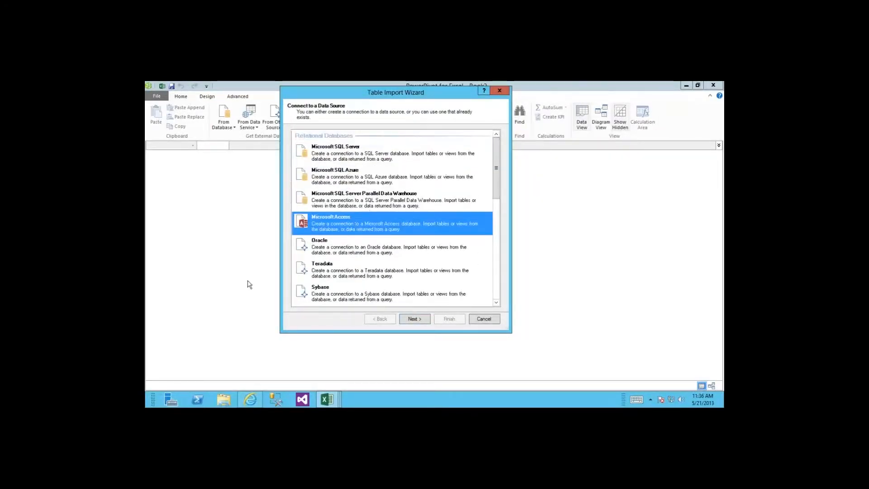
{"action": "left_click", "coordinate": [368, 157]}
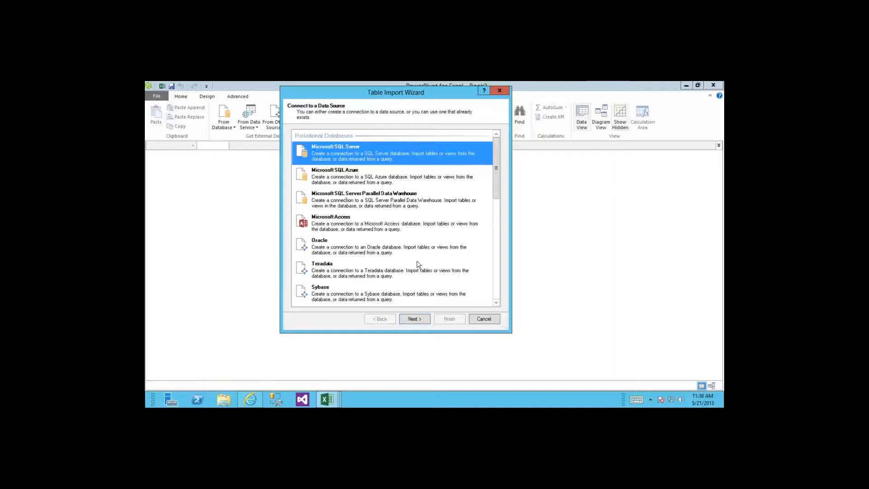
{"action": "left_click", "coordinate": [416, 319]}
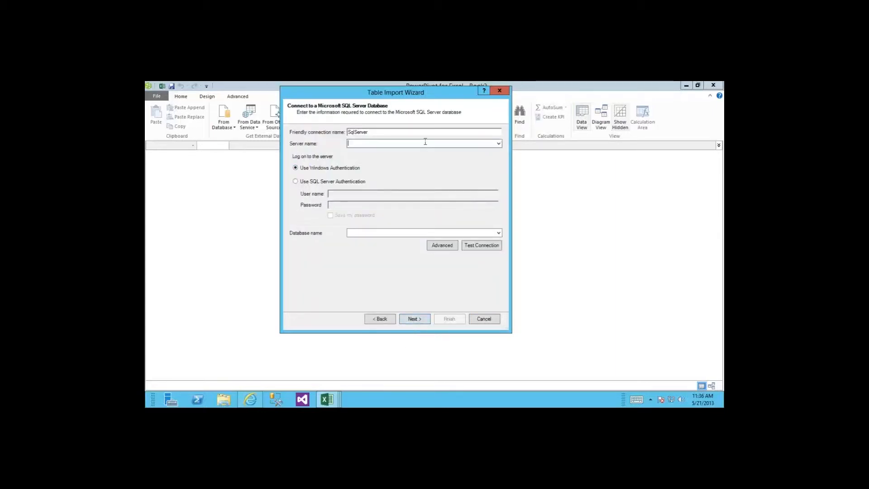
Step: Connect to server spsqlbi with the TailspinToys database and continue
{"action": "type", "text": "loca"}
{"action": "type", "text": "spsqlbi"}
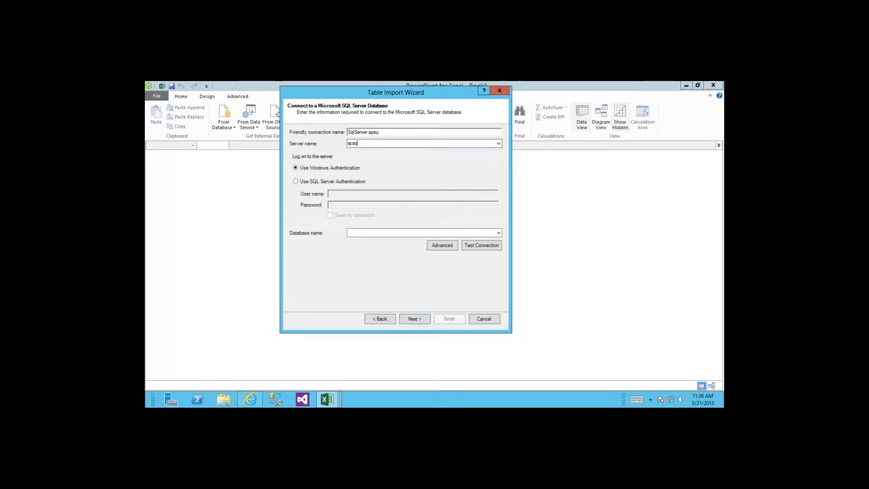
{"action": "left_click", "coordinate": [498, 232]}
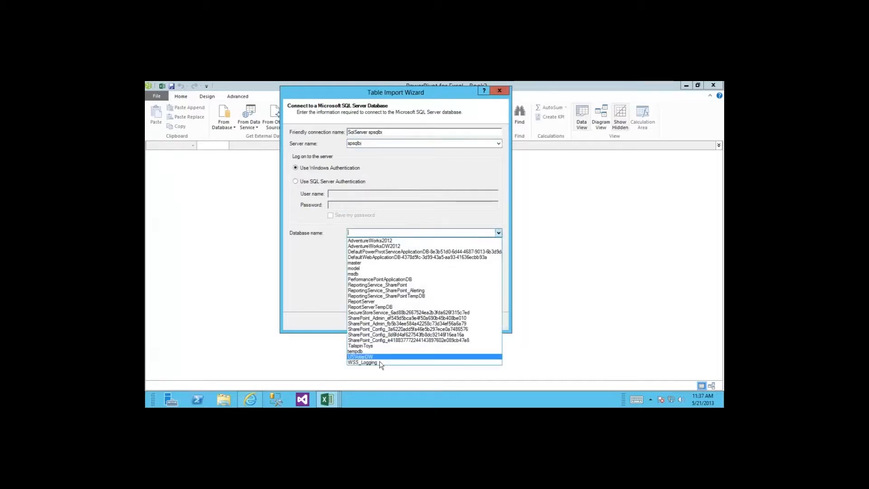
{"action": "left_click", "coordinate": [369, 346]}
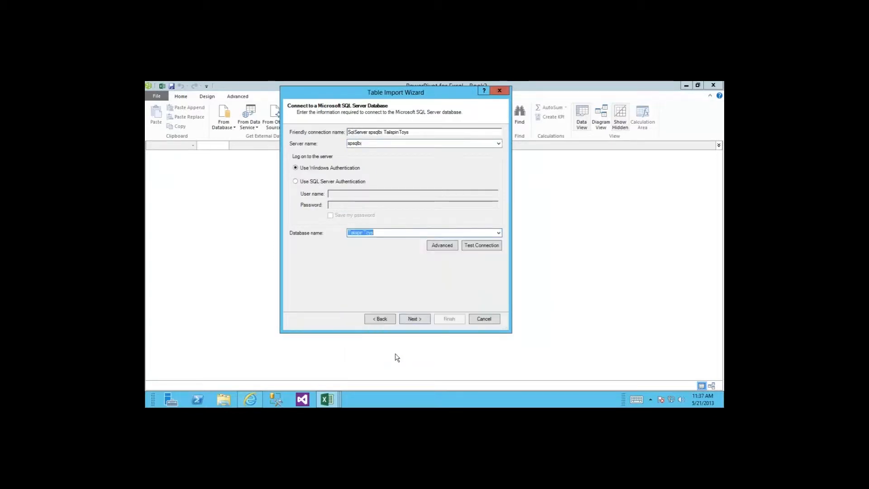
{"action": "left_click", "coordinate": [413, 319]}
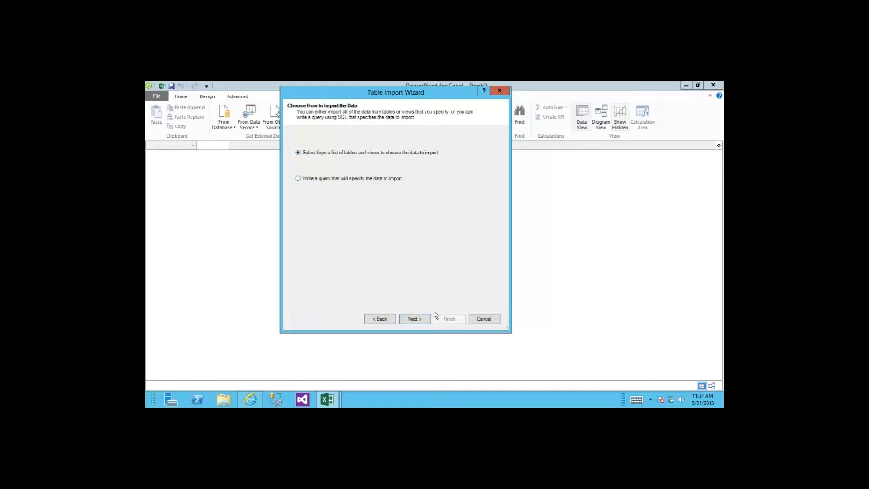
Step: Check FactSales, DimState and DimRegion and add the tables related to FactSales
{"action": "left_click", "coordinate": [421, 319]}
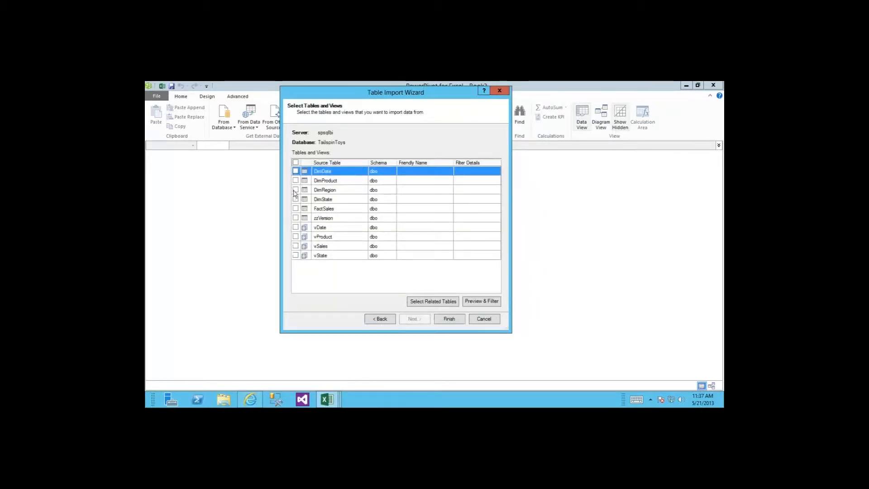
{"action": "left_click", "coordinate": [296, 208]}
{"action": "left_click", "coordinate": [295, 199]}
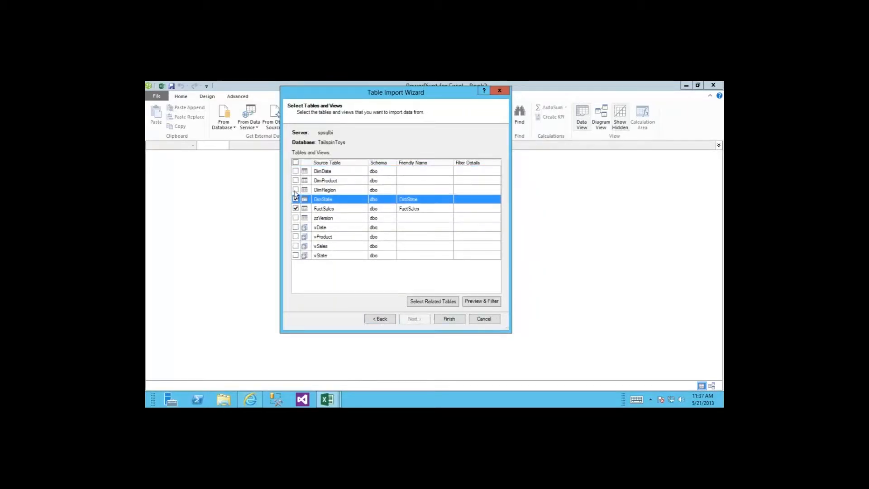
{"action": "left_click", "coordinate": [296, 189]}
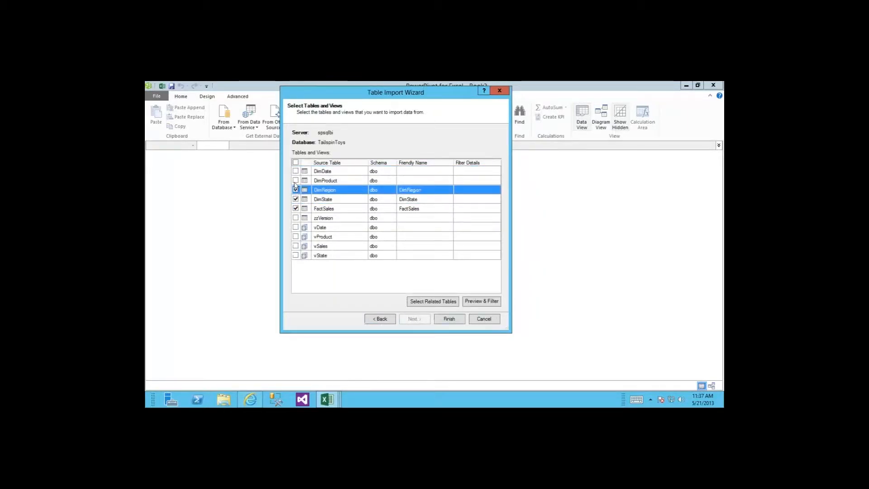
{"action": "left_click", "coordinate": [325, 211]}
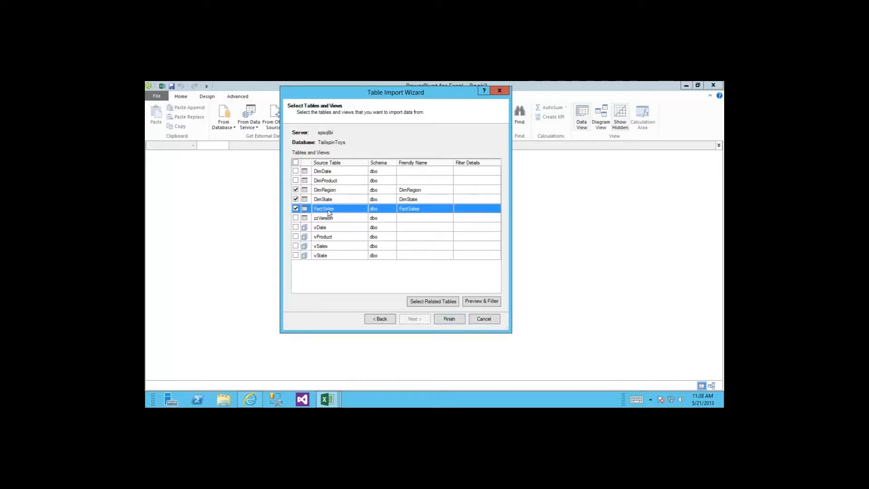
{"action": "left_click", "coordinate": [438, 302]}
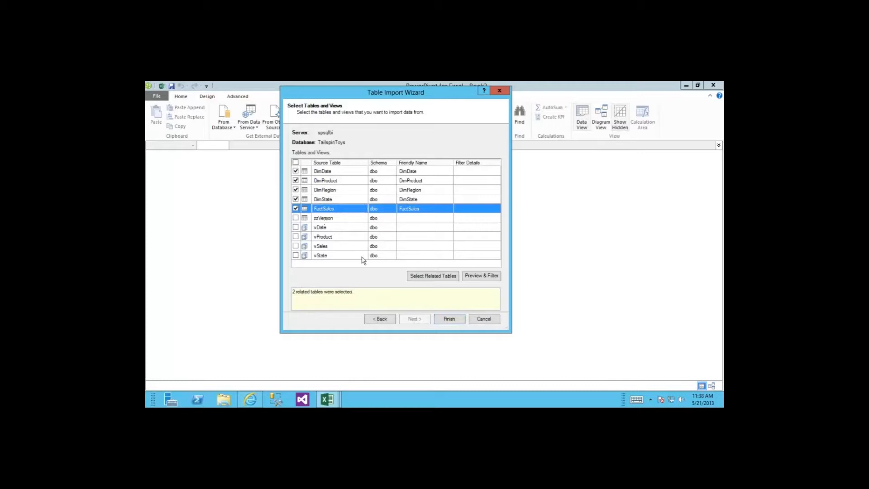
Step: Strip the Dim/Fact prefixes to rename the tables Region, State and Sales
{"action": "left_click", "coordinate": [413, 181]}
{"action": "left_click", "coordinate": [410, 172]}
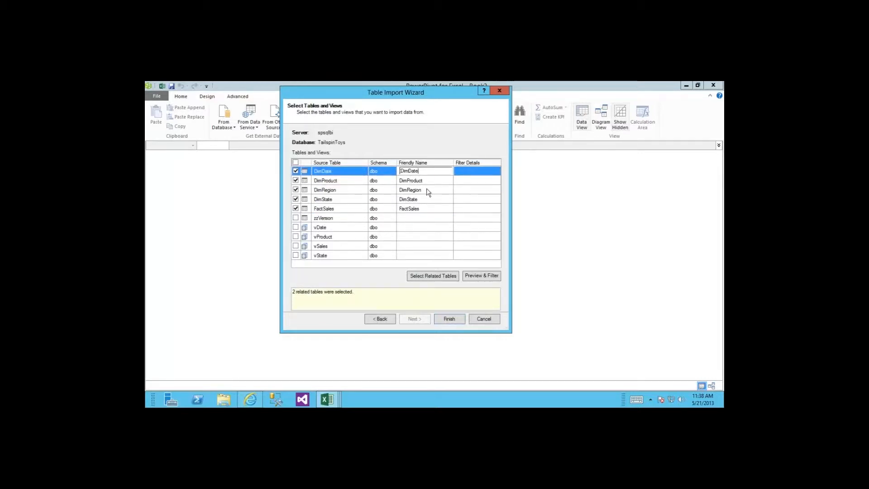
{"action": "left_click", "coordinate": [425, 189]}
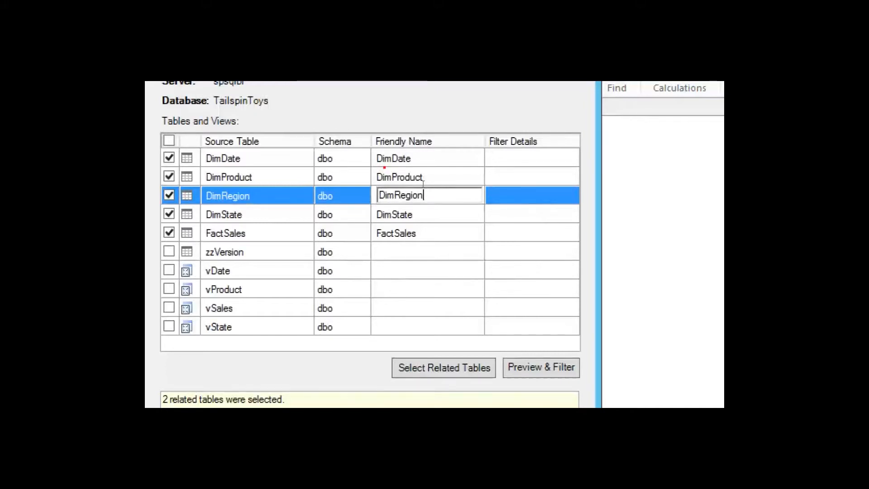
{"action": "mouse_move", "coordinate": [394, 196]}
{"action": "left_mouse_down"}
{"action": "mouse_move", "coordinate": [378, 195]}
{"action": "mouse_move", "coordinate": [399, 199]}
{"action": "mouse_move", "coordinate": [399, 208]}
{"action": "left_mouse_up"}
{"action": "key", "text": "Delete"}
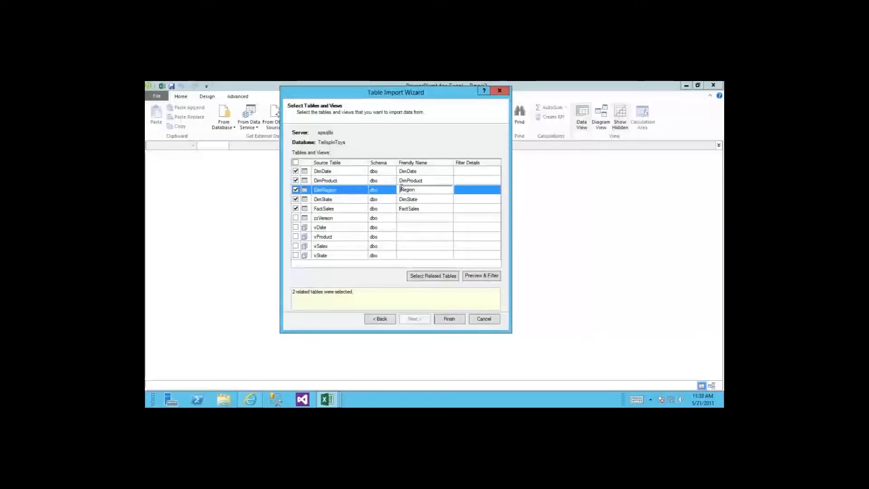
{"action": "left_click", "coordinate": [407, 199]}
{"action": "key", "text": "Delete"}
{"action": "left_click", "coordinate": [402, 208]}
{"action": "key", "text": "Delete"}
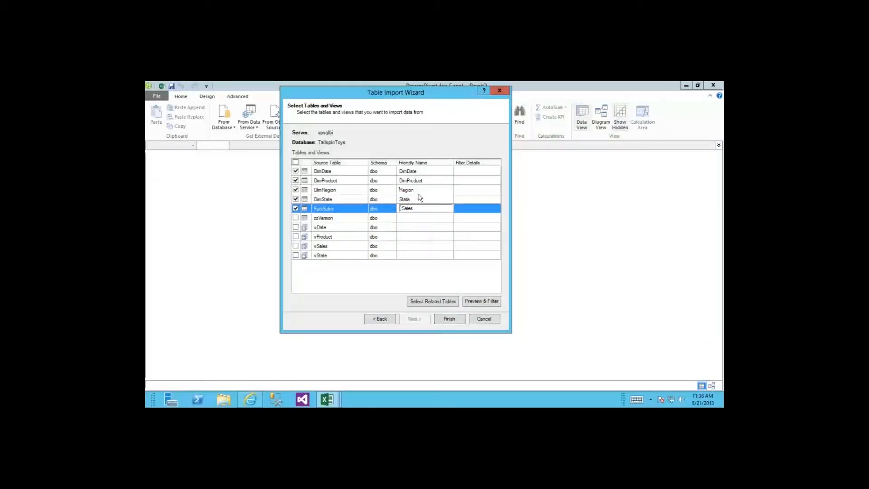
Step: Rename DimProduct and DimDate to Product and Date
{"action": "left_click", "coordinate": [411, 181]}
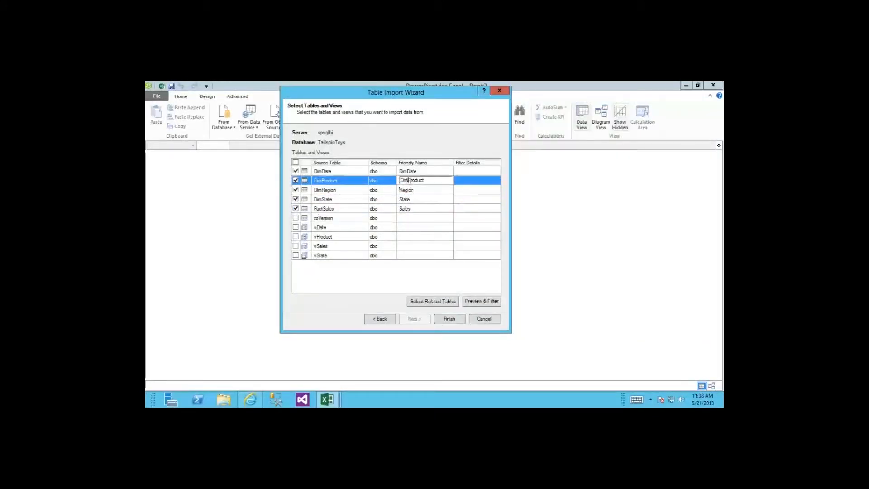
{"action": "key", "text": "Delete"}
{"action": "left_click", "coordinate": [407, 172]}
{"action": "left_click_drag", "start_coordinate": [410, 180], "coordinate": [373, 174]}
{"action": "key", "text": "Delete"}
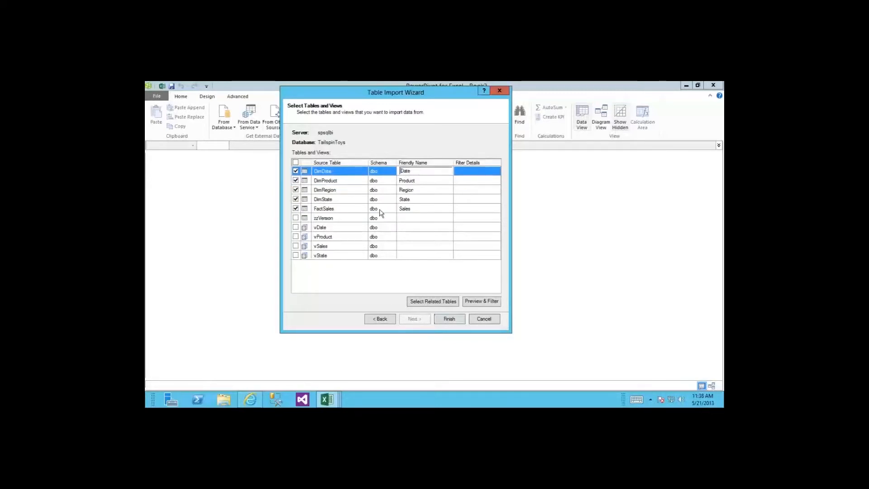
Step: Import the five tables, dismiss the success summary, and switch to Diagram View
{"action": "left_click", "coordinate": [439, 320]}
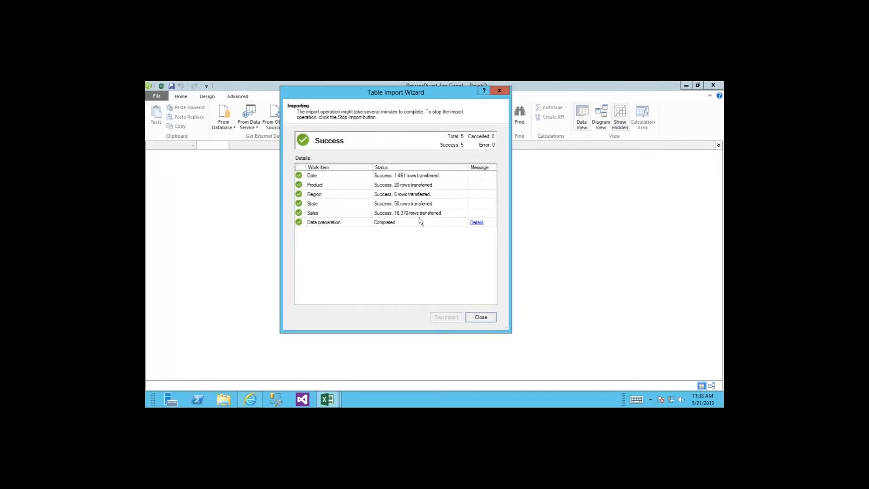
{"action": "left_click", "coordinate": [481, 317]}
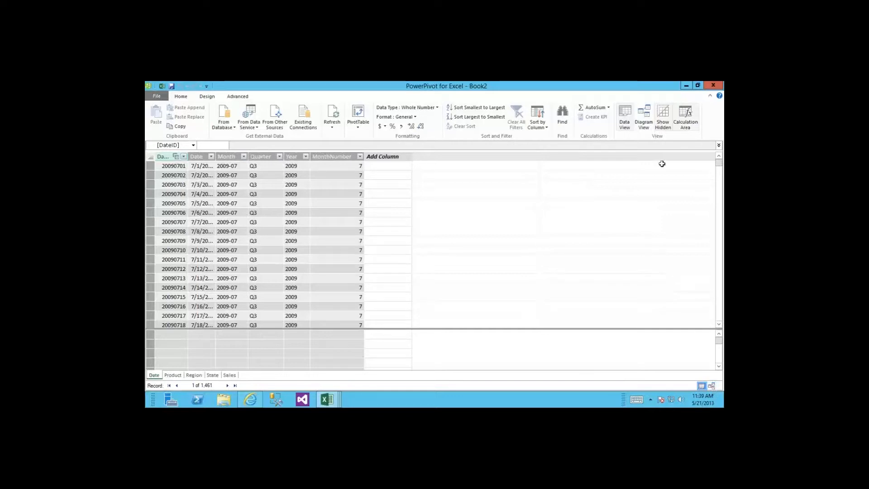
{"action": "left_click", "coordinate": [641, 116]}
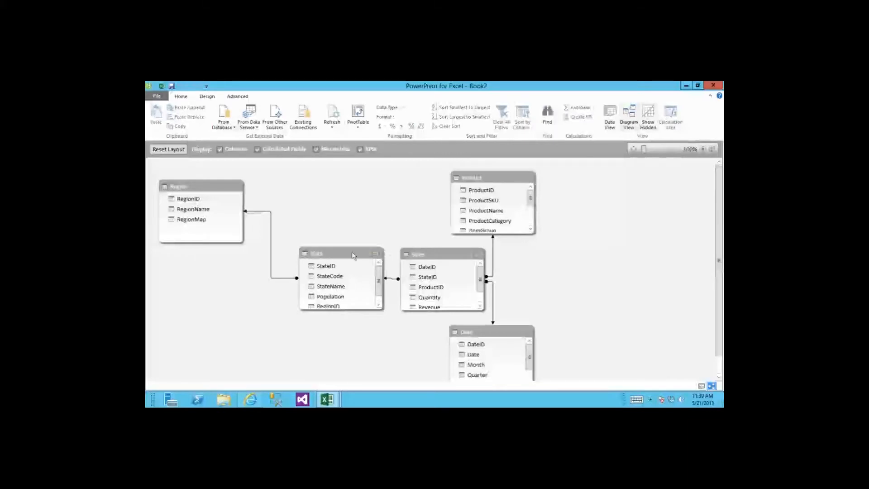
Step: Reposition State, Region, Date and Sales so Region sits above State and Date beside Sales
{"action": "left_click_drag", "start_coordinate": [357, 252], "coordinate": [339, 316]}
{"action": "left_click_drag", "start_coordinate": [213, 188], "coordinate": [325, 193]}
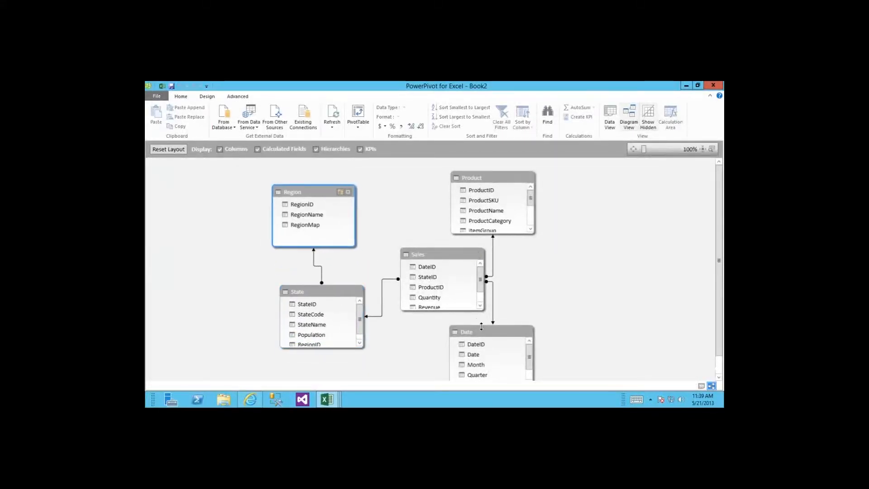
{"action": "left_click_drag", "start_coordinate": [487, 334], "coordinate": [567, 278]}
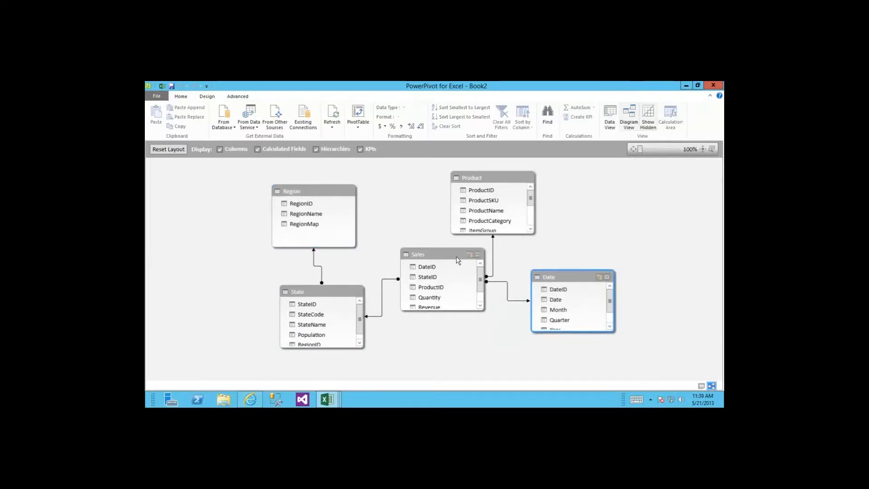
{"action": "left_click_drag", "start_coordinate": [456, 256], "coordinate": [455, 264]}
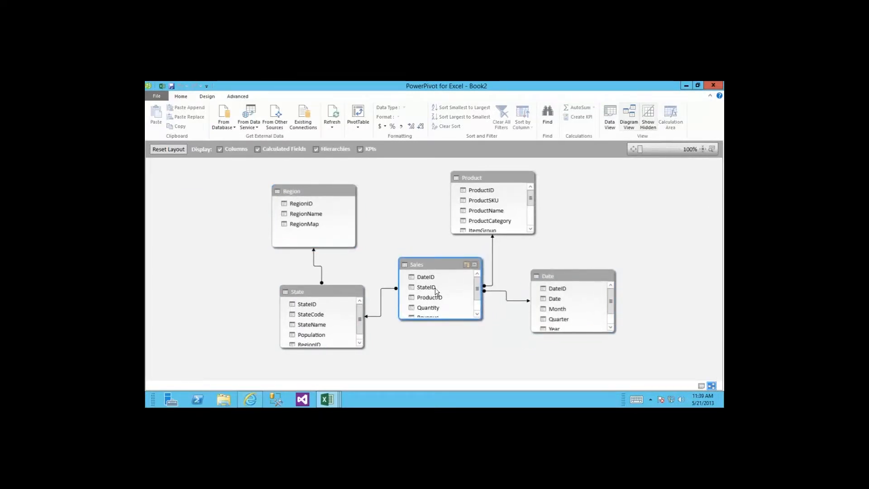
{"action": "left_click", "coordinate": [424, 276]}
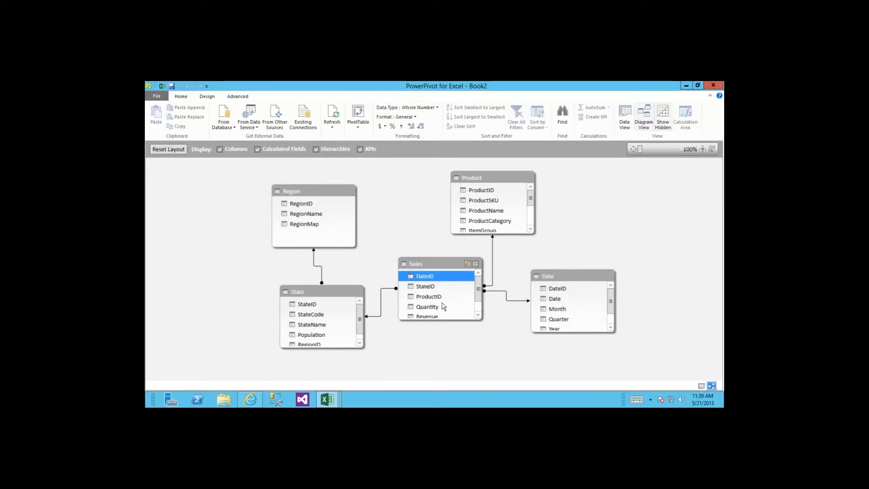
Step: Hide the DateID, StateID, RegionID and ProductID key columns from client tools
{"action": "left_click", "coordinate": [436, 297], "text": "shift"}
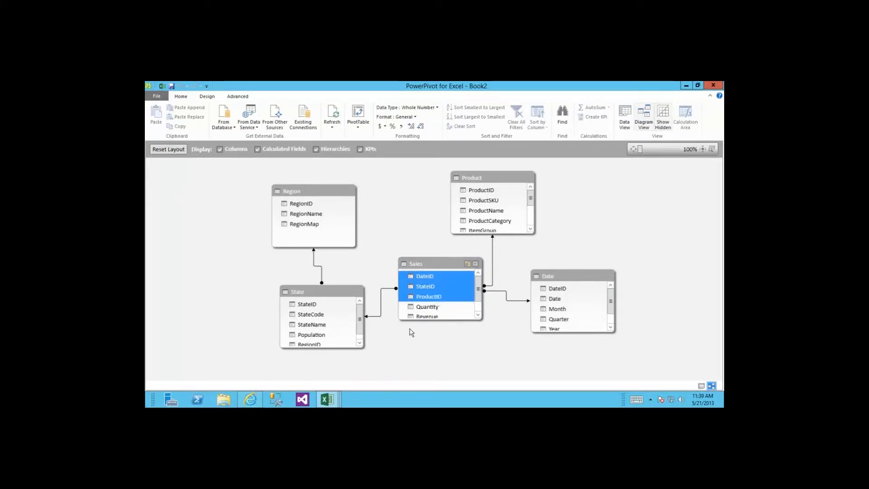
{"action": "left_click", "coordinate": [302, 303]}
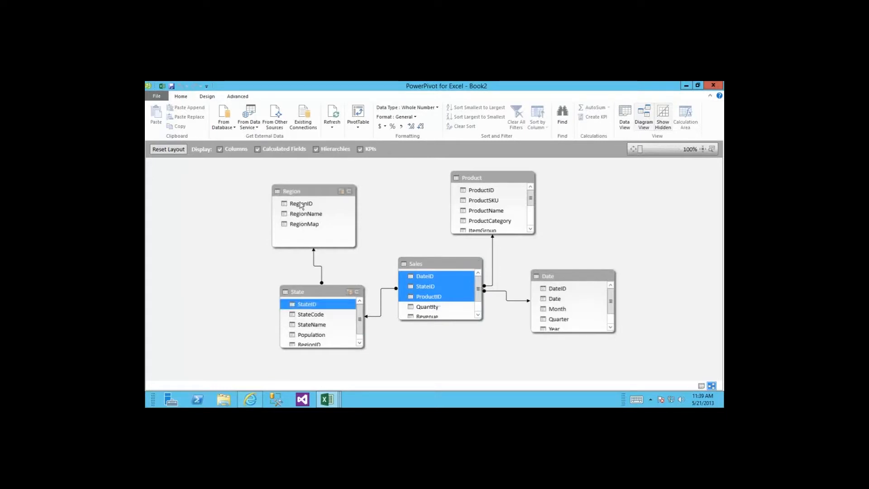
{"action": "left_click", "coordinate": [301, 204]}
{"action": "left_click", "coordinate": [484, 191]}
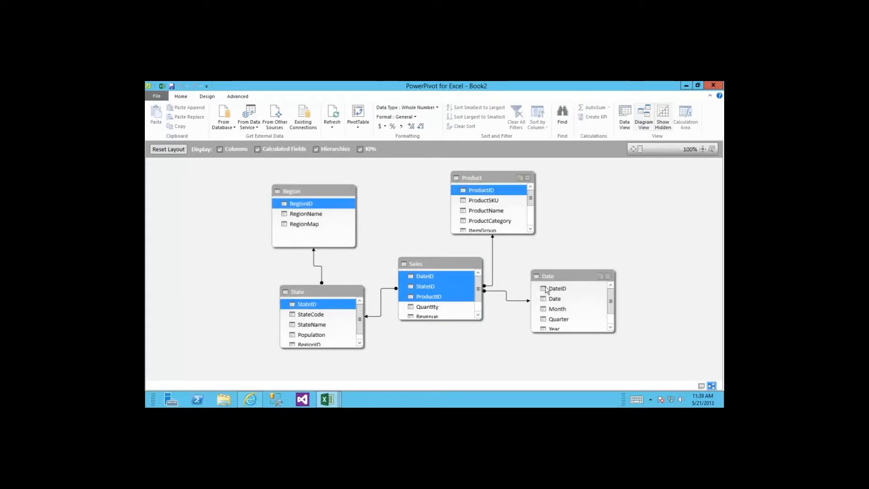
{"action": "left_click", "coordinate": [556, 290]}
{"action": "right_click", "coordinate": [457, 290]}
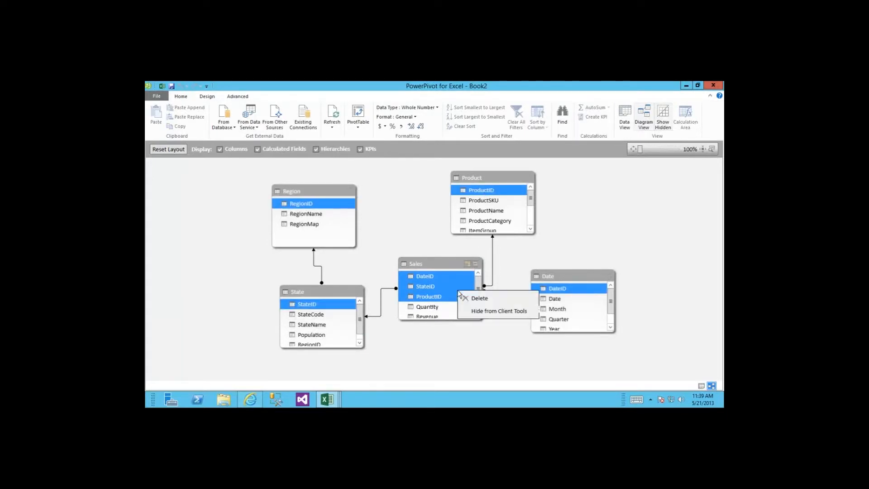
{"action": "left_click", "coordinate": [499, 311]}
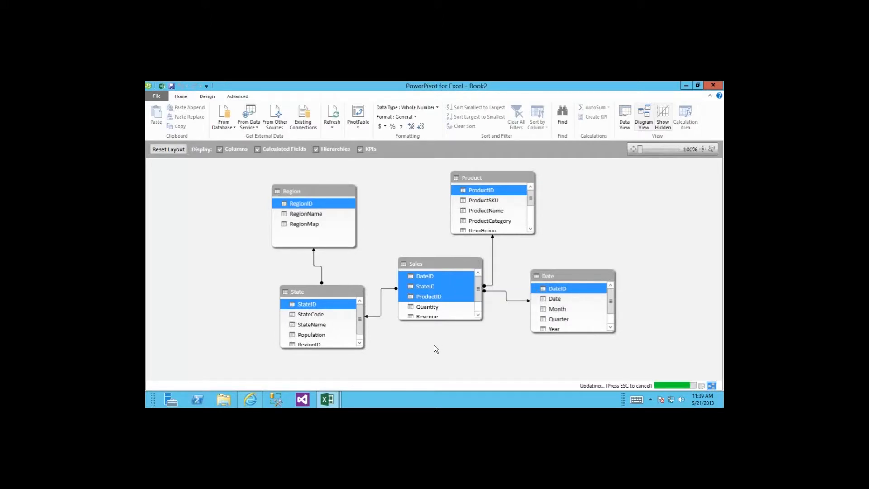
{"action": "left_click", "coordinate": [433, 316]}
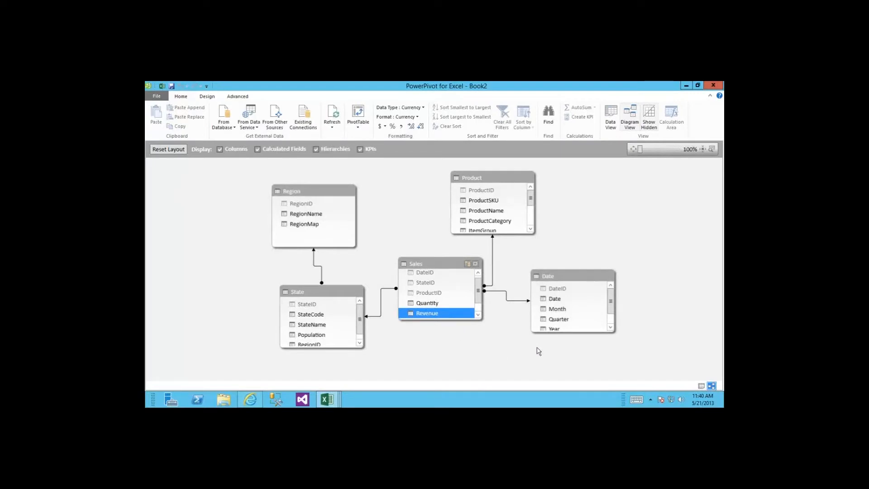
{"action": "left_click", "coordinate": [565, 279]}
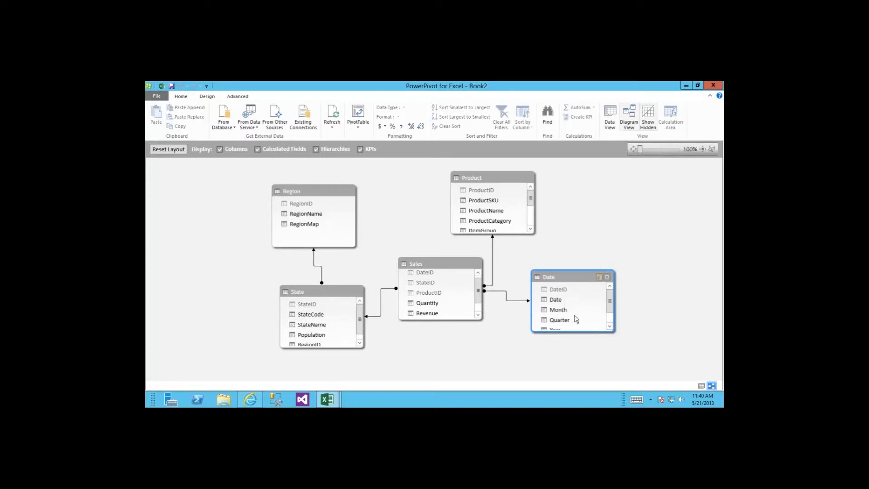
Step: Maximize the Date table and add a hierarchy named 'Date Drilldown'
{"action": "left_click", "coordinate": [607, 278]}
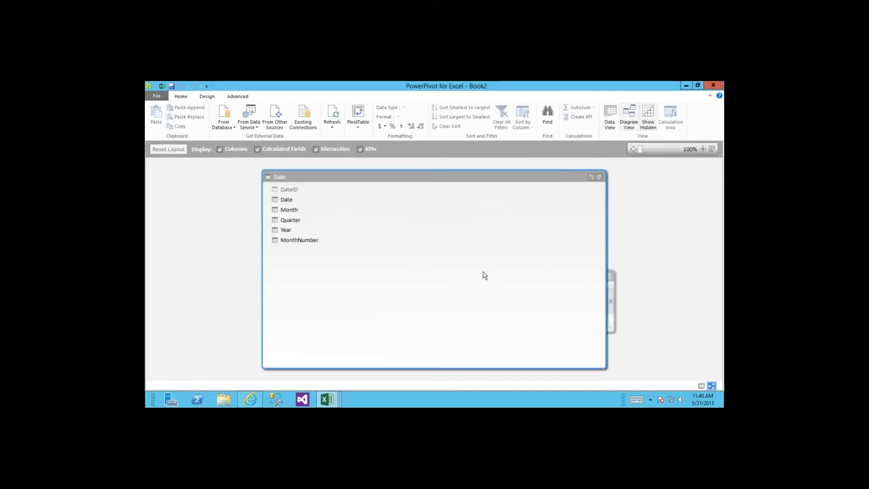
{"action": "left_click", "coordinate": [590, 177]}
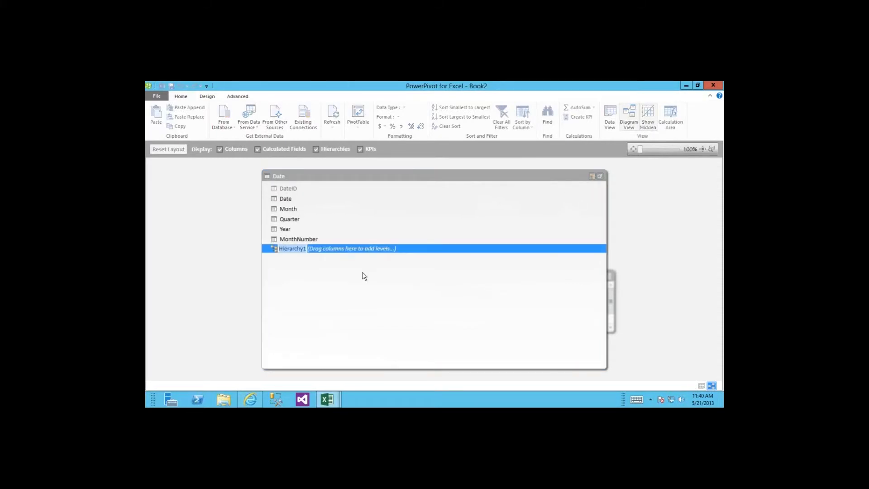
{"action": "type", "text": "Date Dri"}
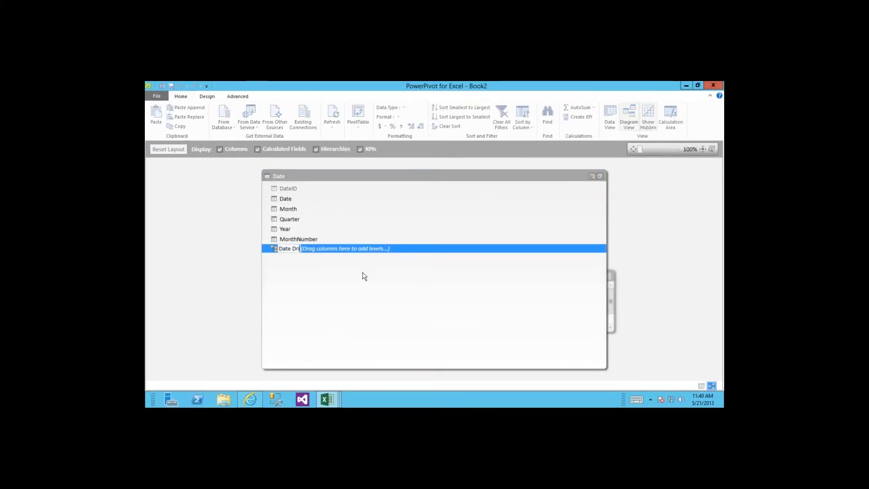
{"action": "type", "text": "lldown"}
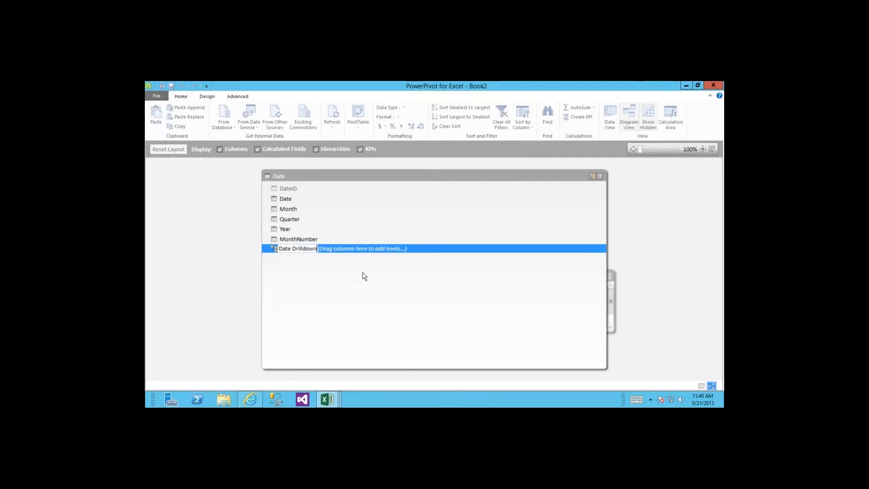
{"action": "key", "text": "Return"}
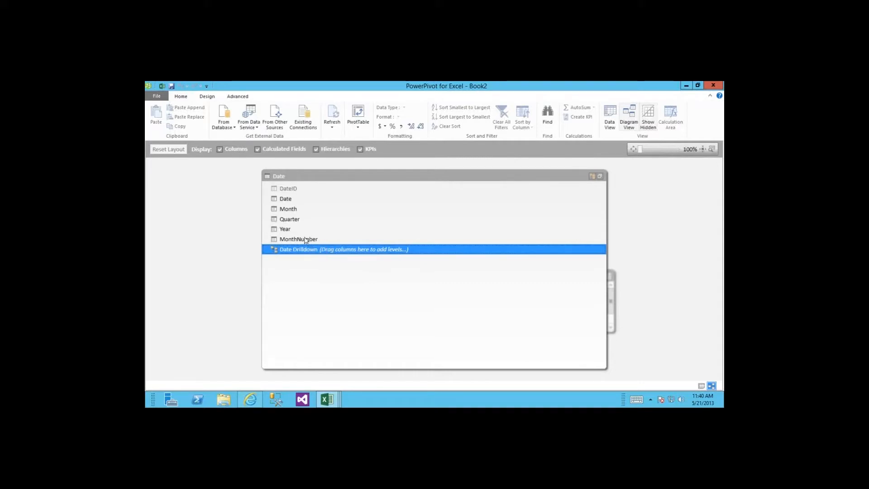
Step: Add Year, Month and Date as levels of Date Drilldown, then restore all tables
{"action": "left_click", "coordinate": [286, 231]}
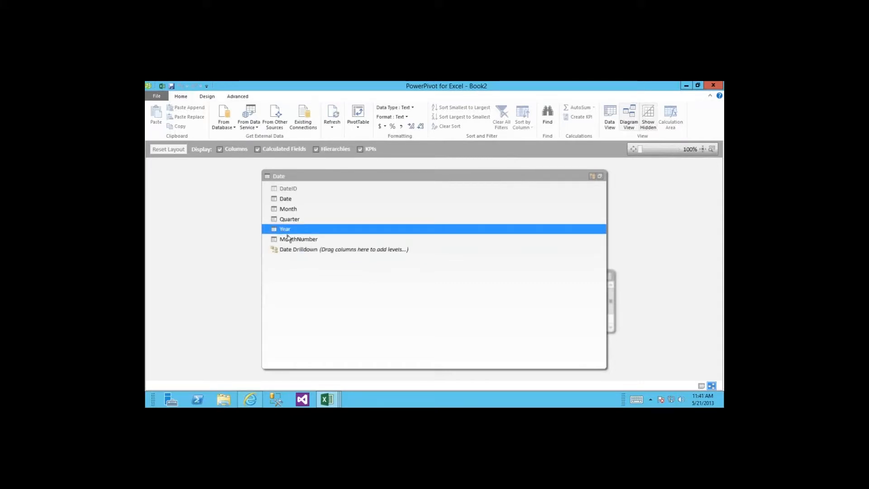
{"action": "left_click_drag", "start_coordinate": [287, 231], "coordinate": [321, 254]}
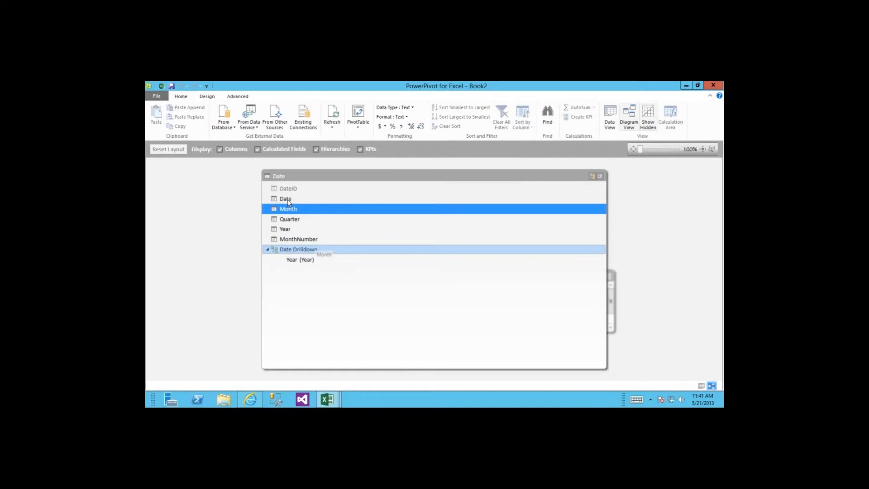
{"action": "left_click_drag", "start_coordinate": [288, 202], "coordinate": [314, 256]}
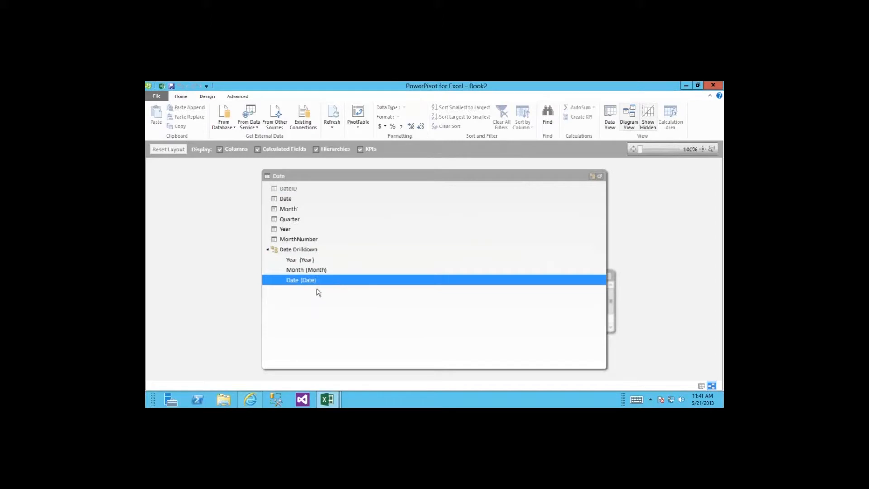
{"action": "left_click", "coordinate": [598, 178]}
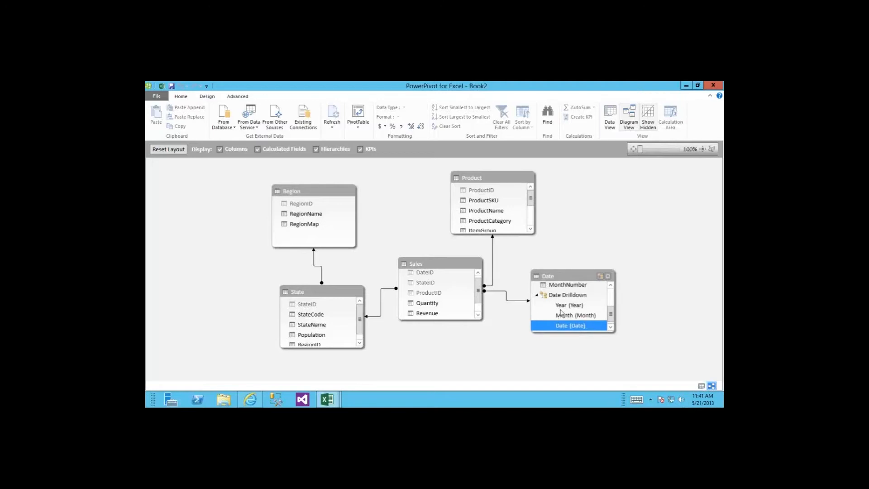
Step: Show the Date table's data grid and start inserting a PivotTable from the model
{"action": "left_click", "coordinate": [701, 386]}
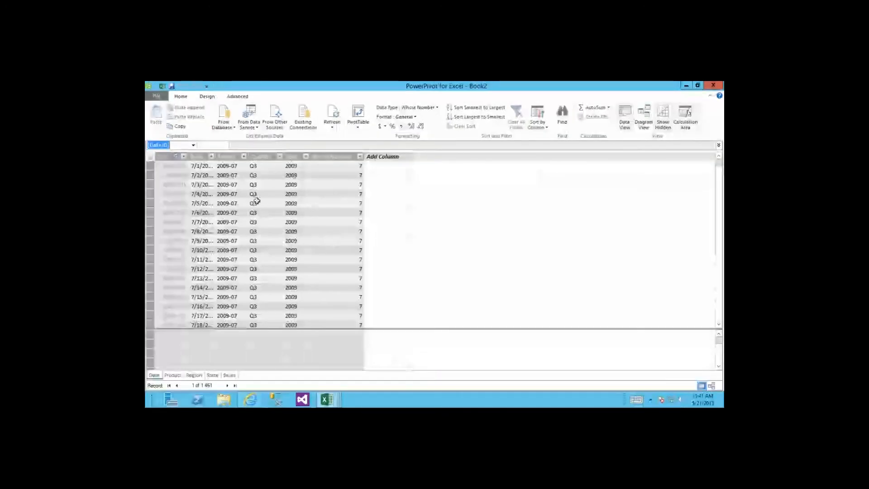
{"action": "left_click", "coordinate": [232, 203]}
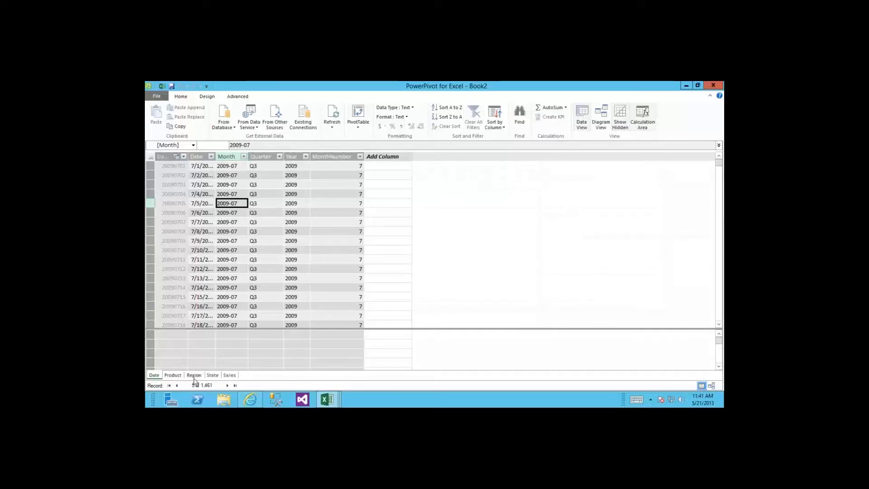
{"action": "left_click", "coordinate": [359, 116]}
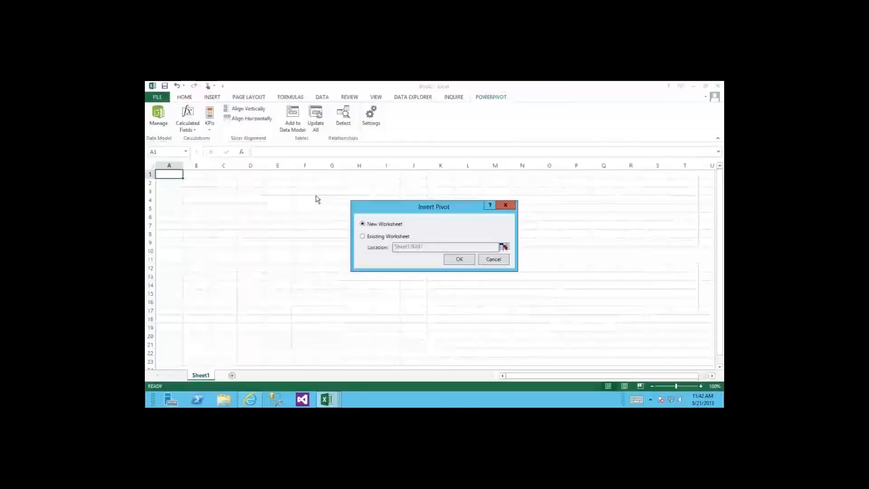
Step: Place a PivotTable at Sheet1 A1 with Date Drilldown as rows and Sales Revenue summed
{"action": "left_click", "coordinate": [362, 236]}
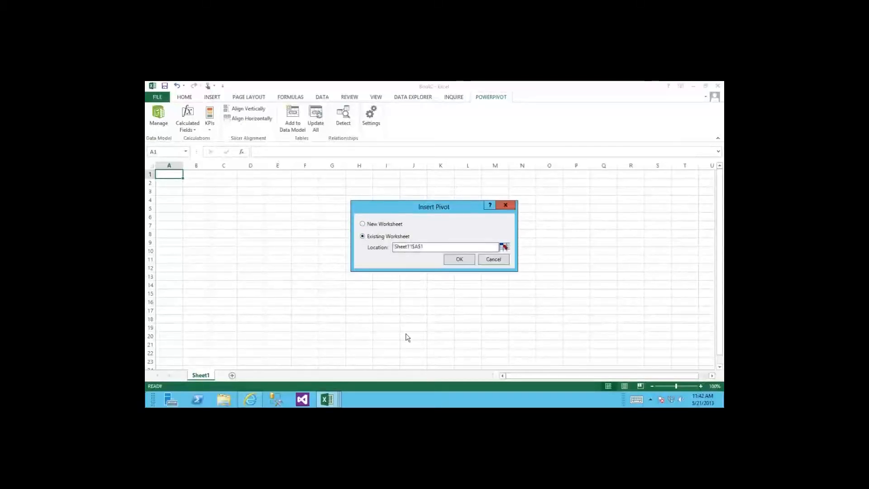
{"action": "left_click", "coordinate": [457, 260]}
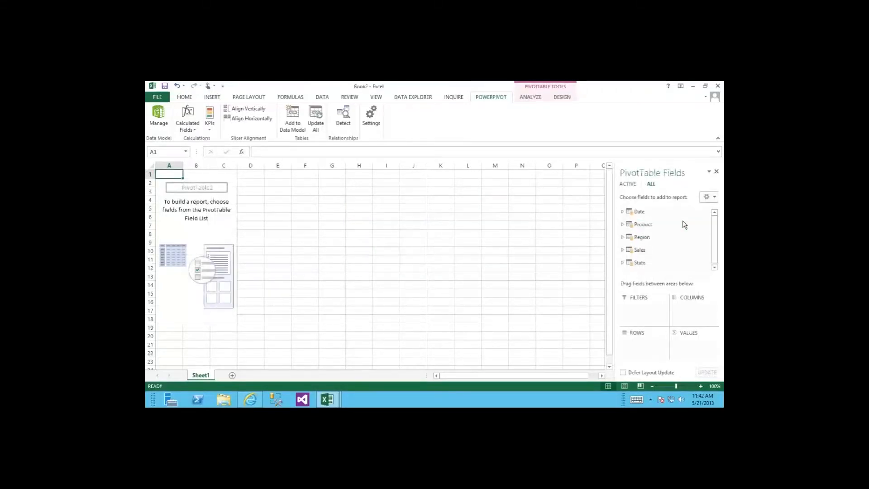
{"action": "left_click", "coordinate": [622, 212]}
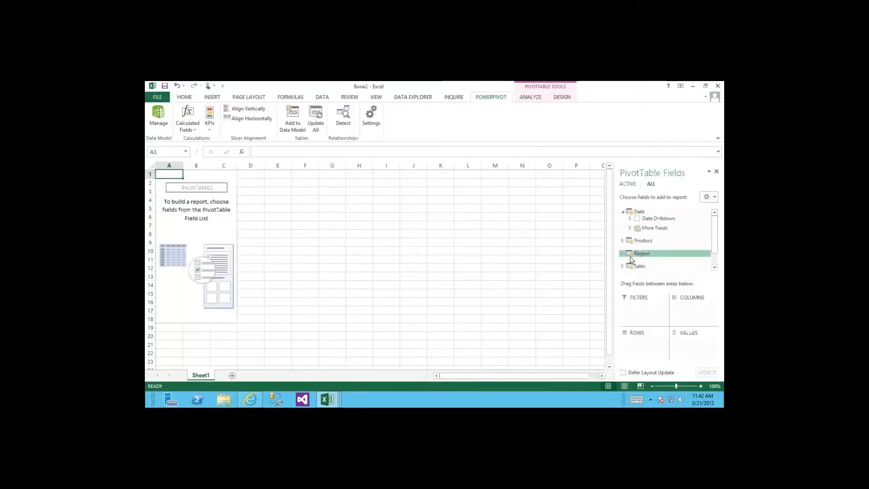
{"action": "left_click", "coordinate": [637, 219]}
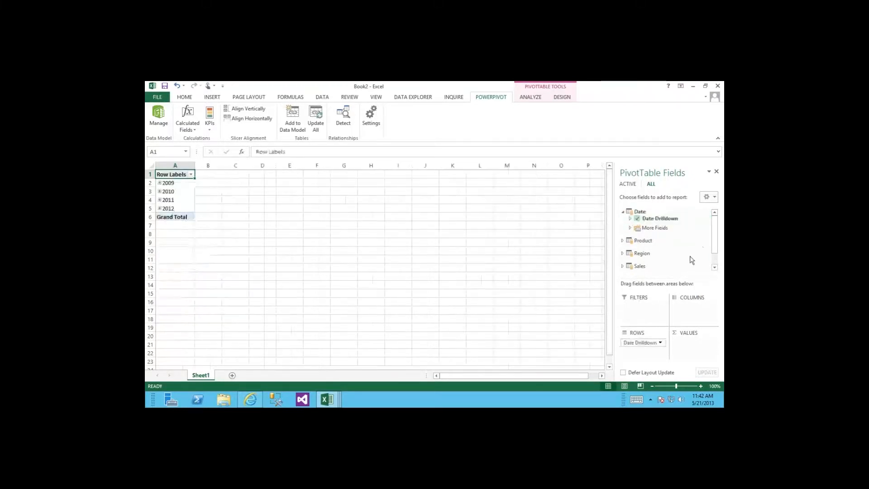
{"action": "left_click_drag", "start_coordinate": [714, 235], "coordinate": [714, 248]}
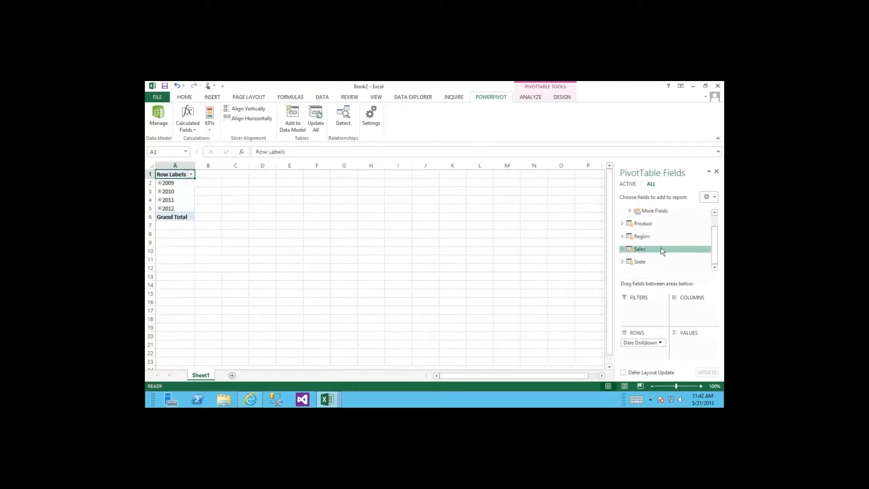
{"action": "left_click", "coordinate": [623, 248]}
{"action": "left_click", "coordinate": [636, 266]}
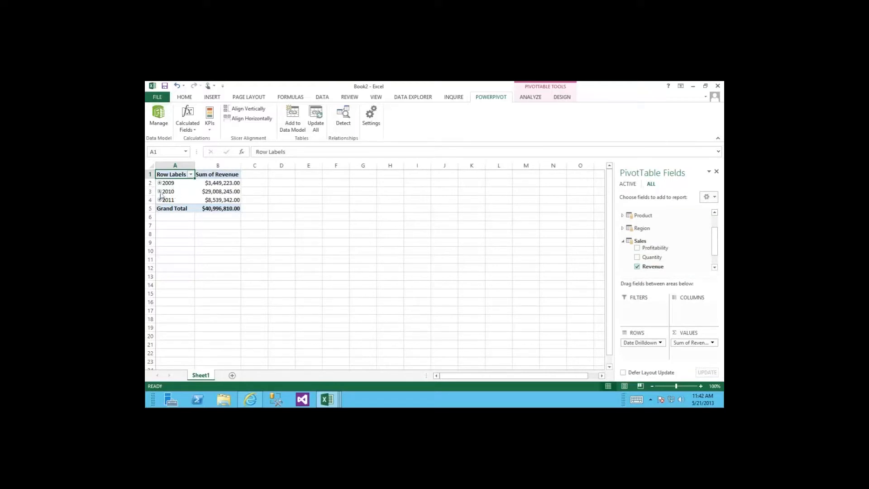
Step: Expand 2010 and 2009 into their months, briefly checking day rows for 2010-08, 2010-09 and 2009-06
{"action": "left_click", "coordinate": [159, 191]}
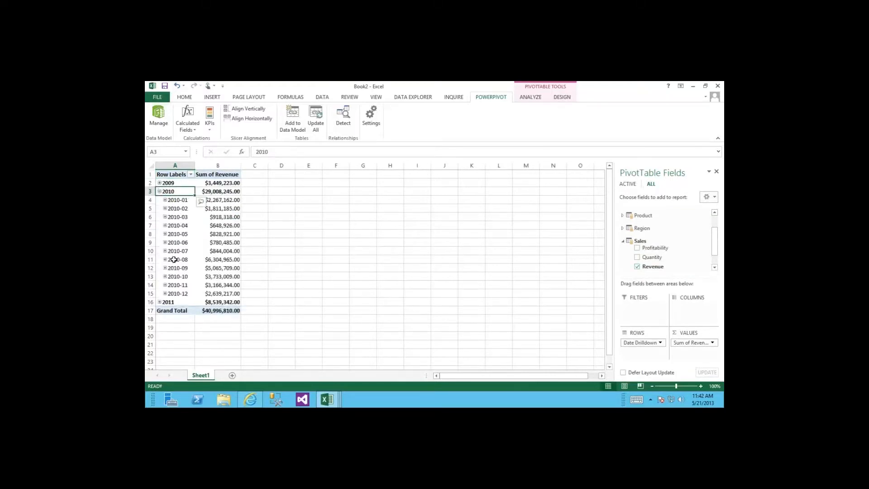
{"action": "left_click", "coordinate": [165, 259]}
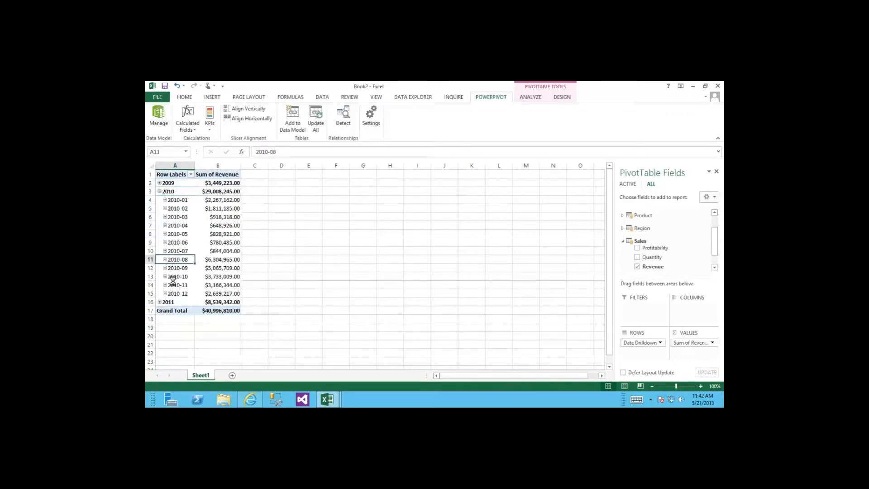
{"action": "left_click", "coordinate": [165, 276]}
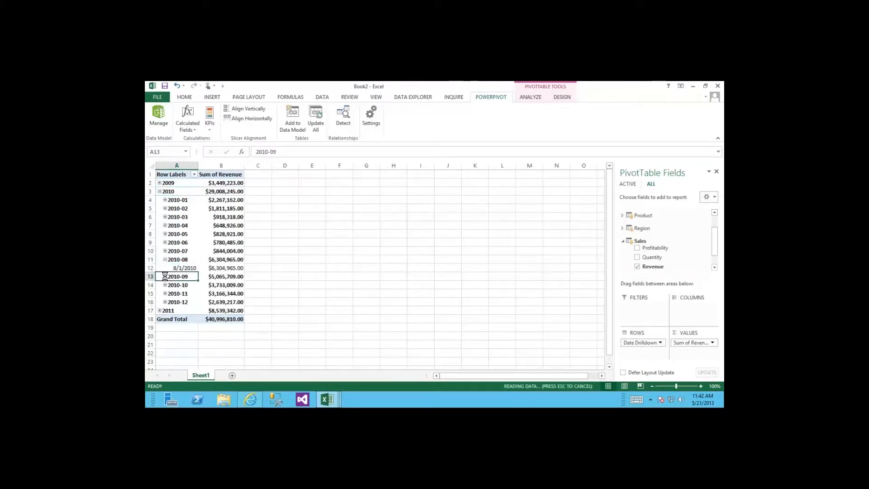
{"action": "left_click", "coordinate": [165, 276]}
{"action": "left_click", "coordinate": [165, 259]}
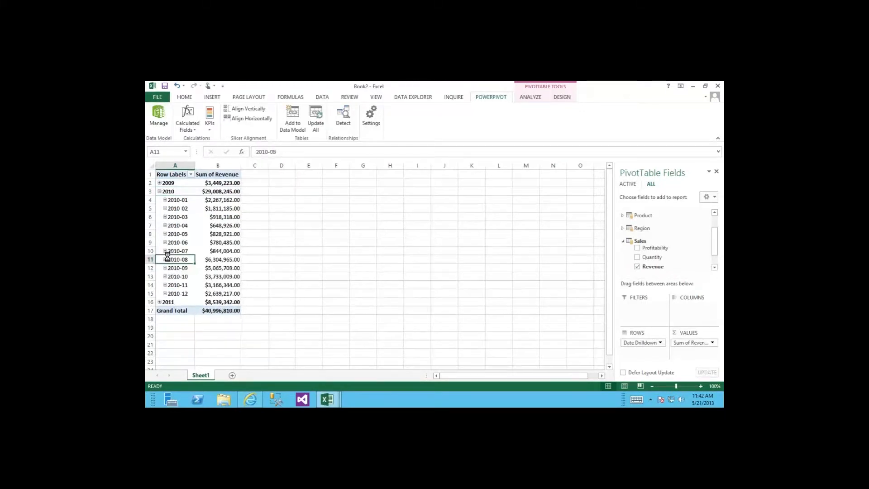
{"action": "left_click", "coordinate": [159, 182]}
{"action": "left_click", "coordinate": [165, 199]}
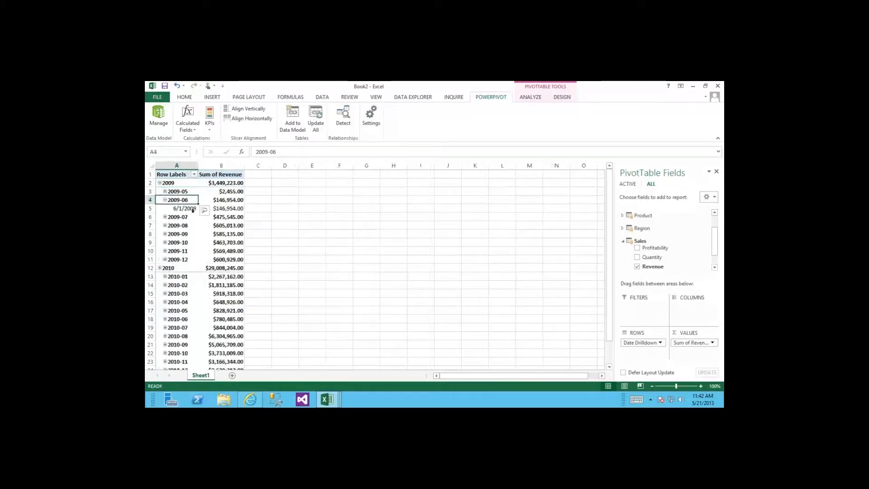
{"action": "left_click", "coordinate": [165, 200]}
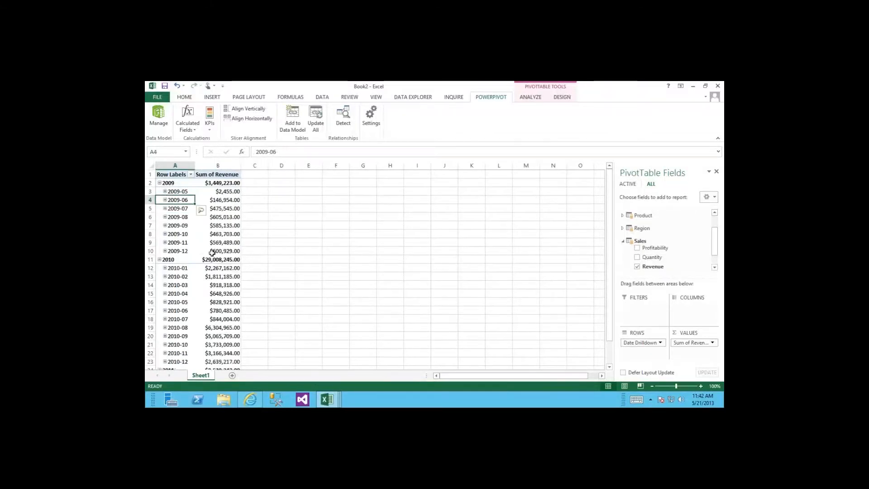
{"action": "mouse_move", "coordinate": [212, 253]}
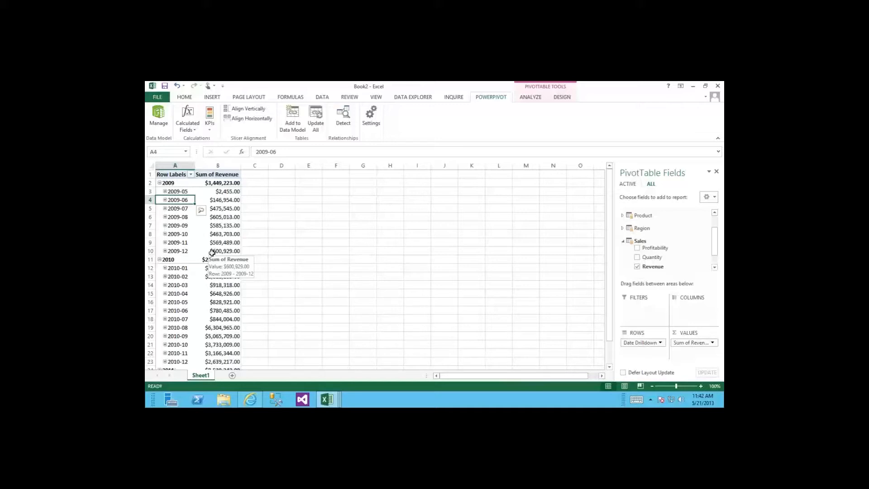
{"action": "left_click", "coordinate": [157, 97]}
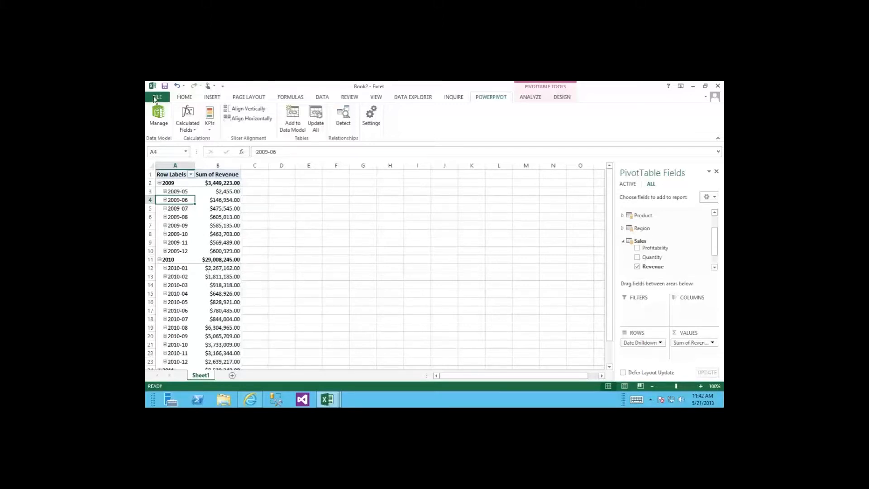
Step: Save the workbook to SharePoint's PowerPivot Gallery under the name 'PowerPivot Example'
{"action": "left_click", "coordinate": [176, 185]}
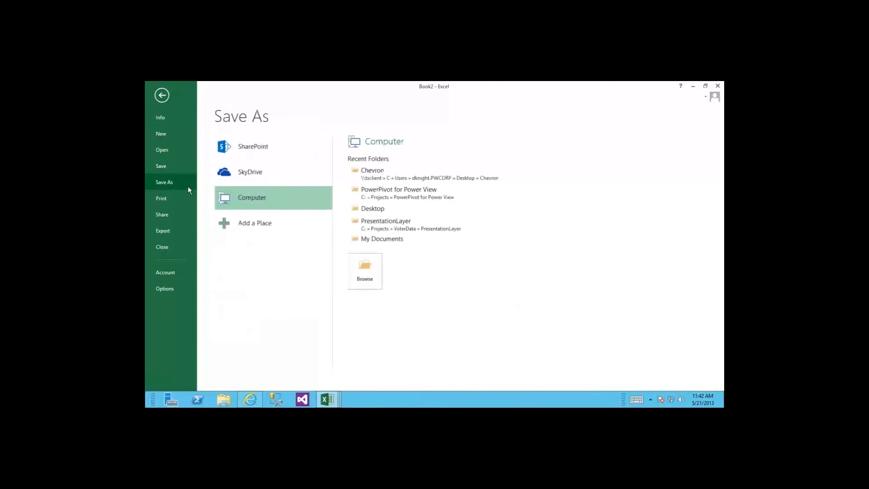
{"action": "left_click", "coordinate": [254, 149]}
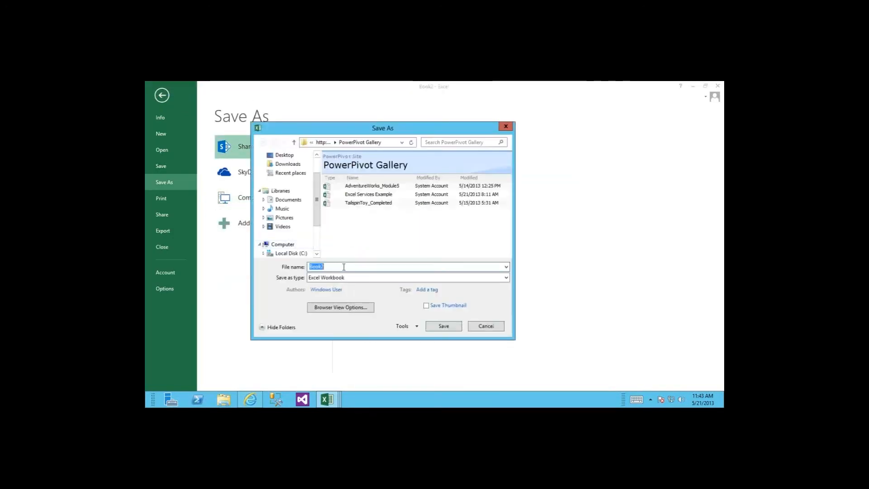
{"action": "type", "text": "PowerPivot E"}
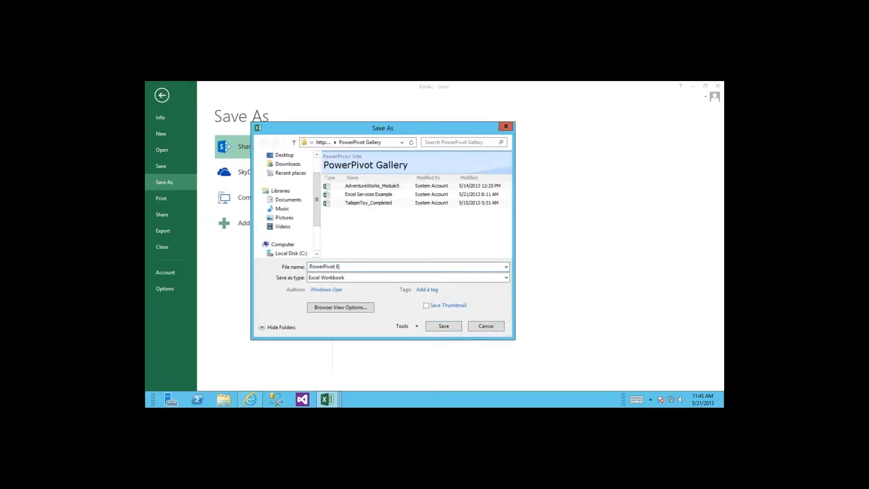
{"action": "type", "text": "xample"}
{"action": "key", "text": "Return"}
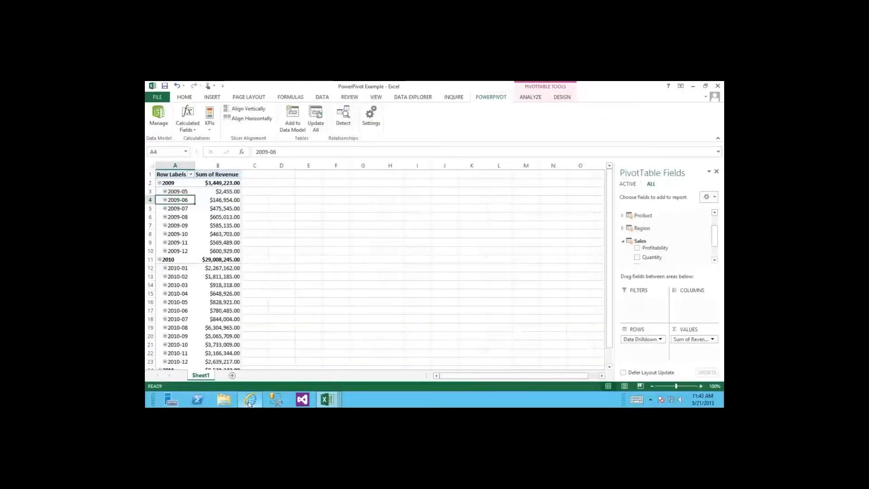
Step: In the browser's PowerPivot Gallery, open the PowerPivot Example workbook in Excel Web Access
{"action": "mouse_move", "coordinate": [249, 400]}
{"action": "left_click", "coordinate": [246, 355]}
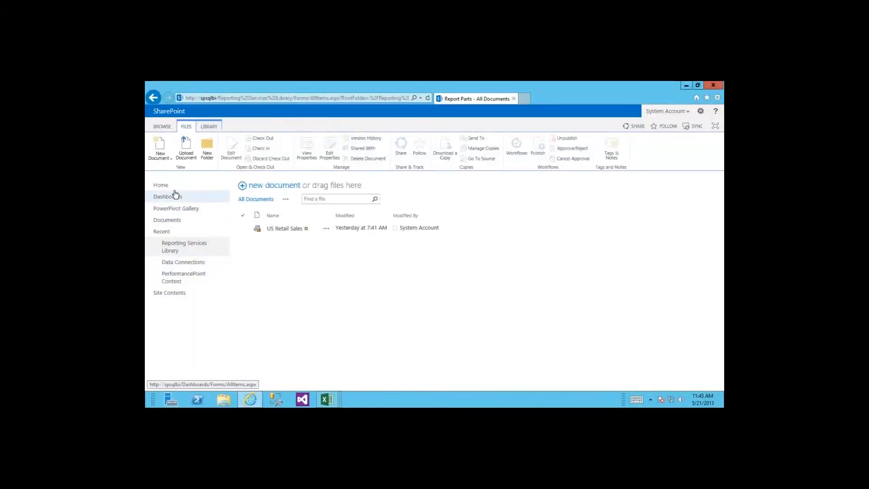
{"action": "left_click", "coordinate": [162, 209]}
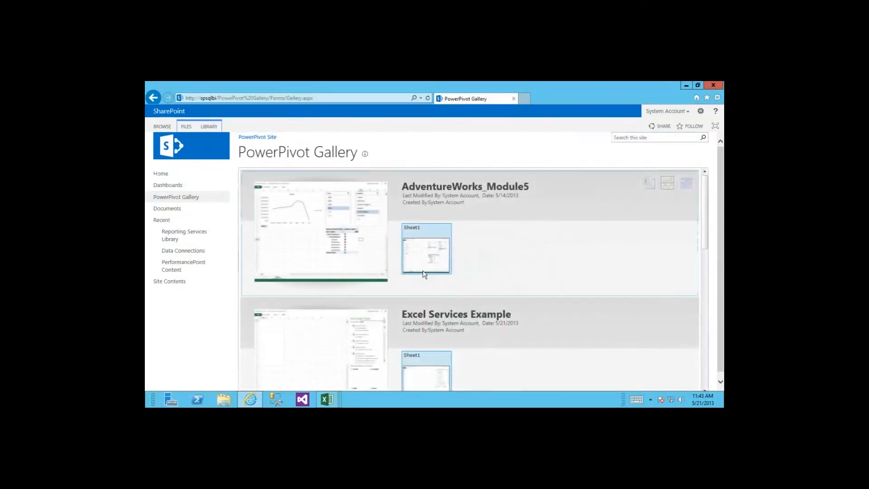
{"action": "scroll", "coordinate": [424, 274], "scroll_direction": "down", "scroll_amount": 1}
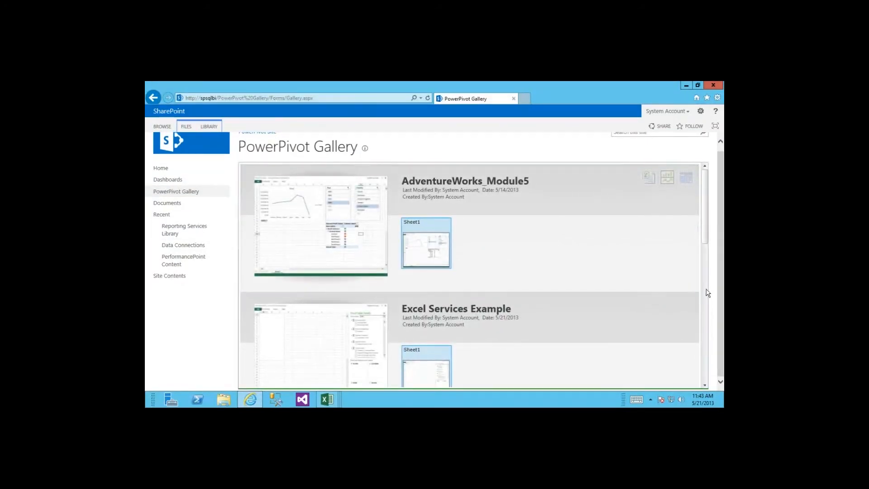
{"action": "scroll", "coordinate": [707, 293], "scroll_direction": "down", "scroll_amount": 8}
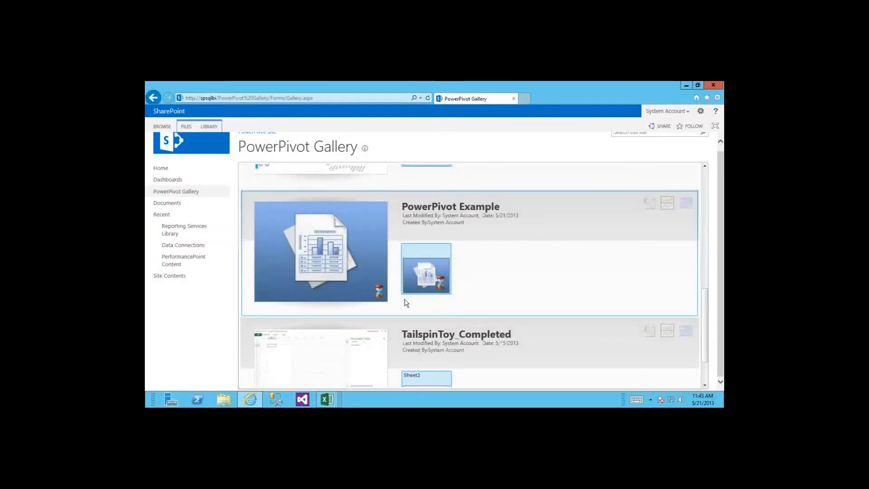
{"action": "left_click", "coordinate": [334, 228]}
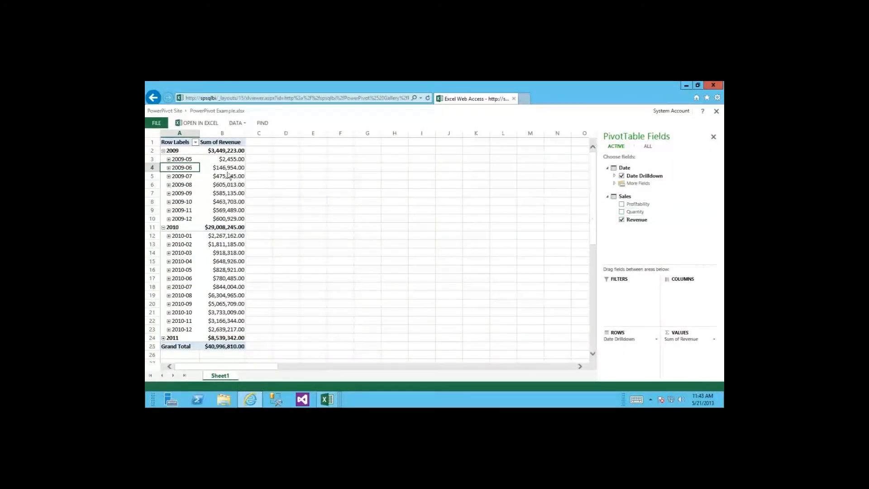
Step: Add Quantity and Profitability to the PivotTable, remove both, then return to the PowerPivot Gallery
{"action": "left_click", "coordinate": [622, 211]}
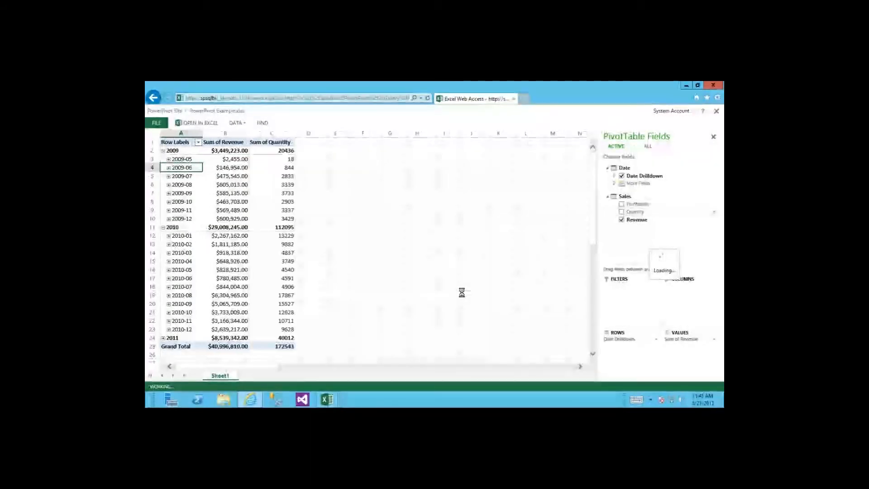
{"action": "left_click", "coordinate": [621, 204]}
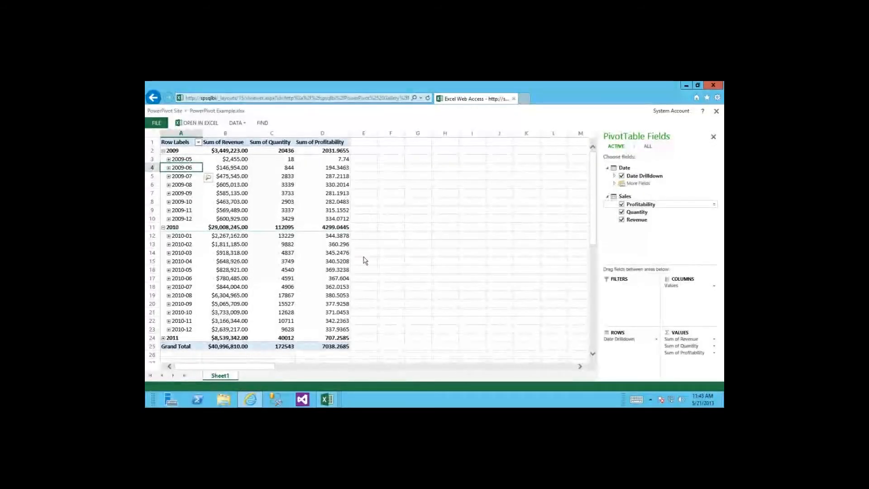
{"action": "left_click", "coordinate": [621, 204]}
{"action": "left_click", "coordinate": [621, 212]}
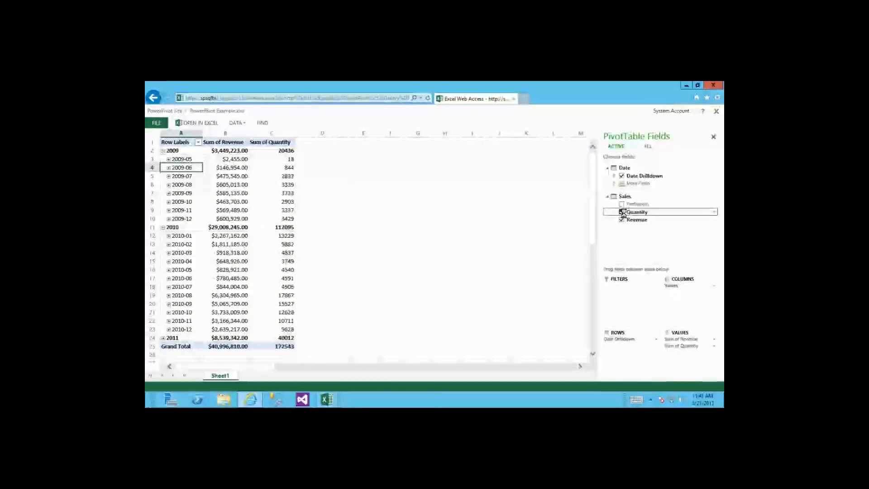
{"action": "left_click", "coordinate": [171, 111]}
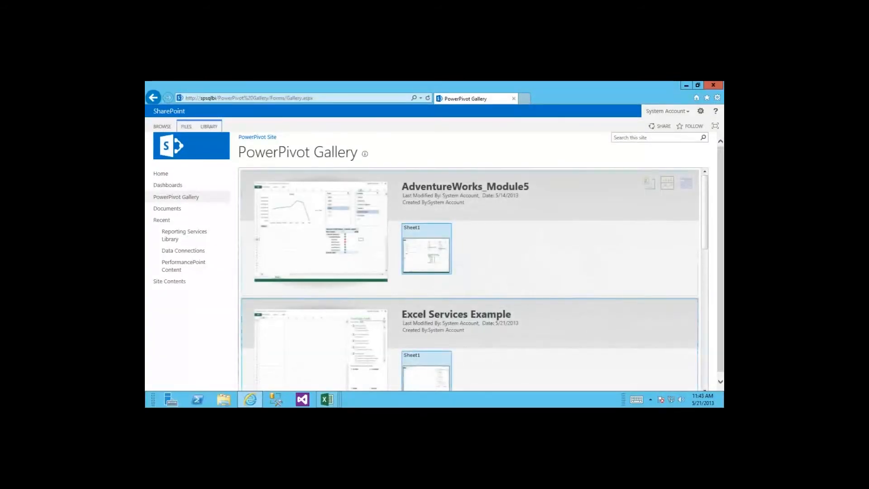
Step: Scroll to PowerPivot Example in the gallery and open its Manage Data Refresh page
{"action": "scroll", "coordinate": [705, 266], "scroll_direction": "down", "scroll_amount": 5}
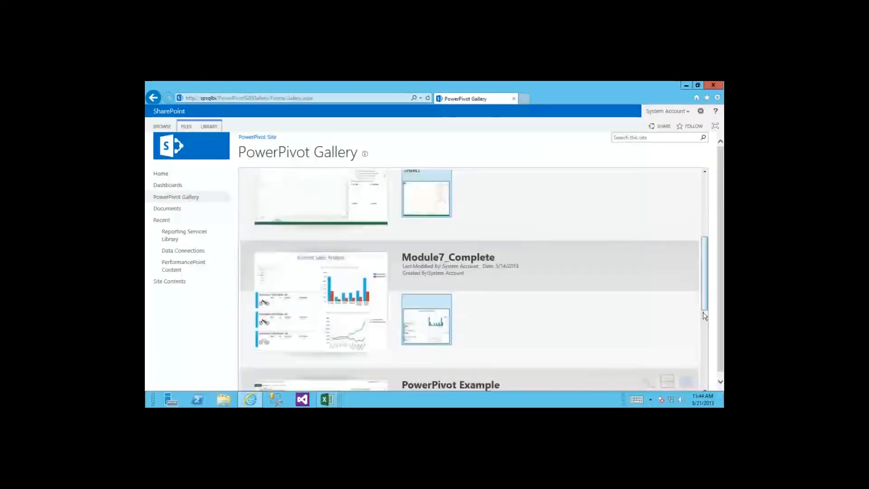
{"action": "scroll", "coordinate": [702, 335], "scroll_direction": "down", "scroll_amount": 3}
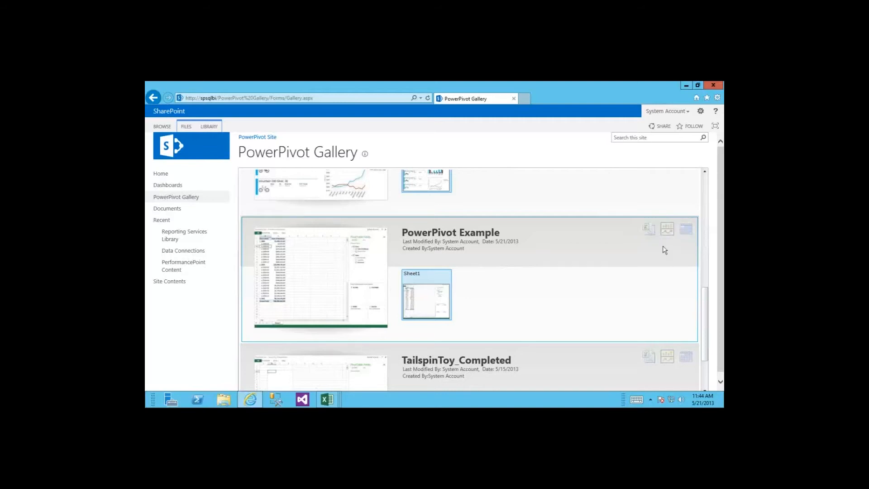
{"action": "left_click", "coordinate": [686, 230]}
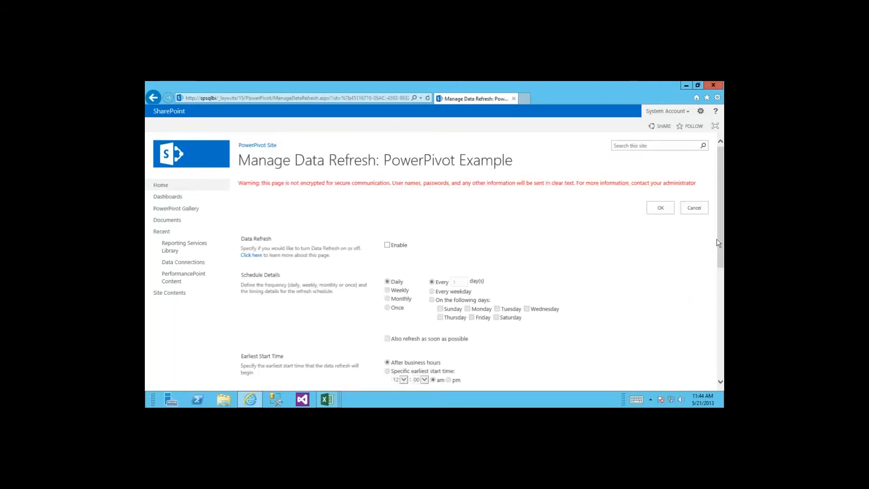
Step: Enable data refresh on specific days: Sunday, Monday and Thursday
{"action": "scroll", "coordinate": [718, 216], "scroll_direction": "down", "scroll_amount": 3}
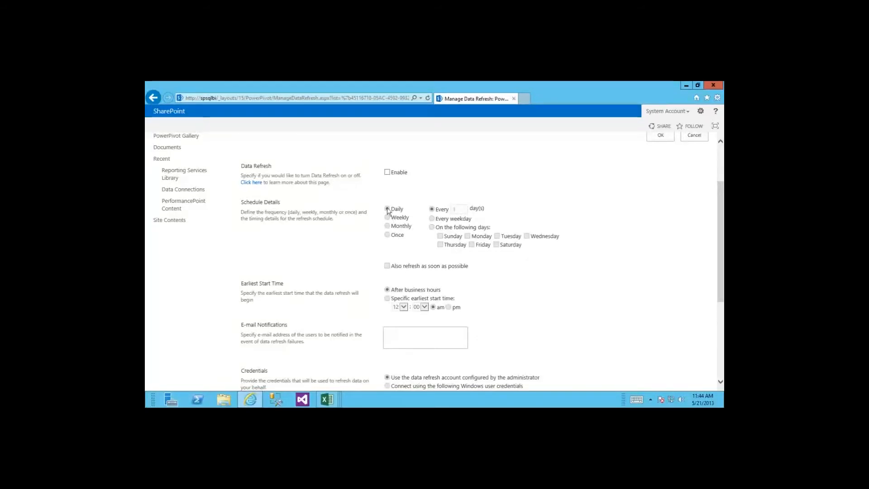
{"action": "left_click", "coordinate": [388, 172]}
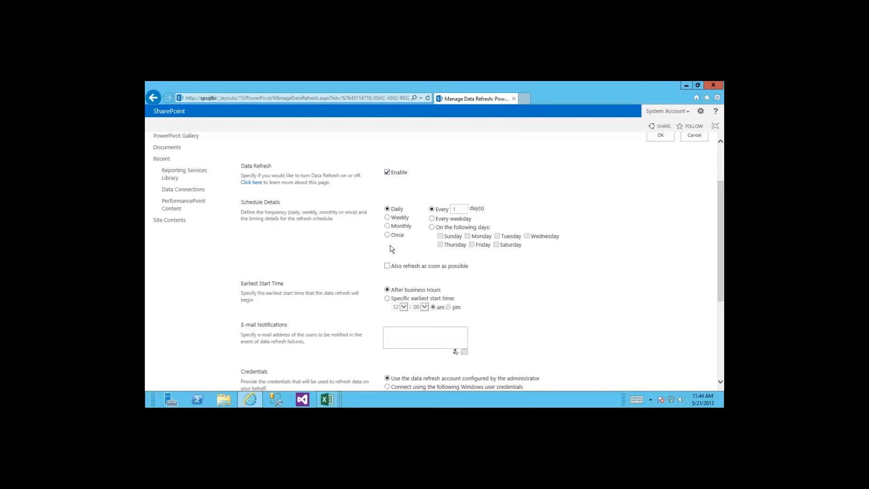
{"action": "left_click", "coordinate": [432, 227]}
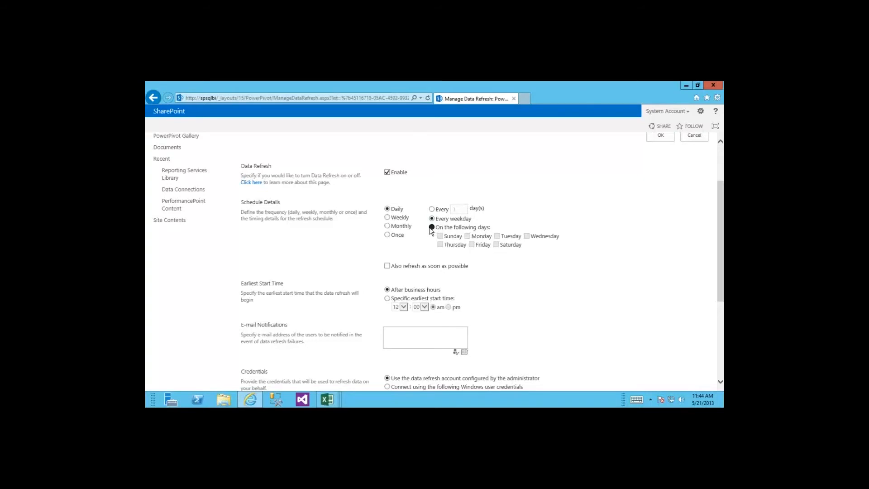
{"action": "left_click", "coordinate": [440, 236]}
{"action": "left_click", "coordinate": [442, 245]}
{"action": "left_click", "coordinate": [467, 236]}
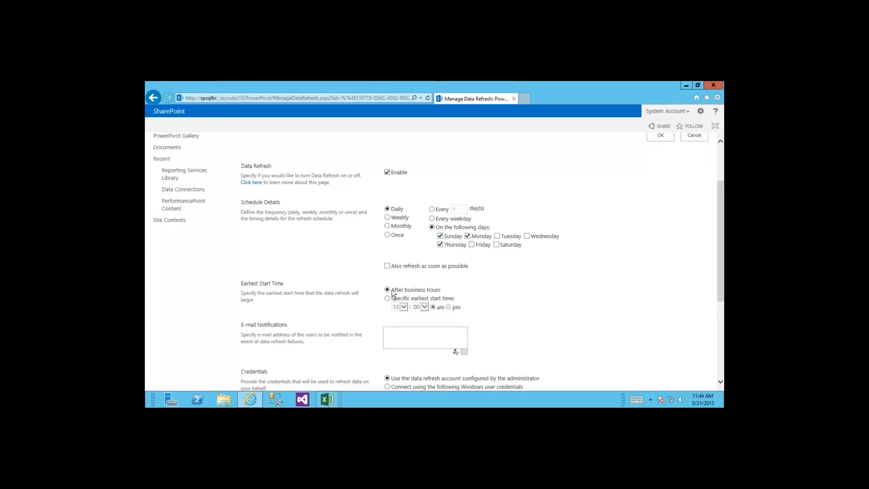
Step: Review the remaining refresh options, keeping After business hours, and return to the PowerPivot Gallery
{"action": "scroll", "coordinate": [440, 294], "scroll_direction": "down", "scroll_amount": 3}
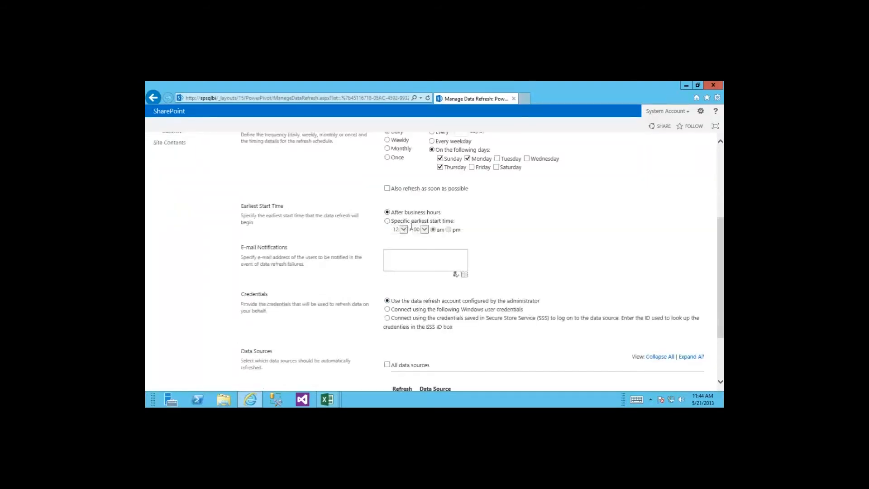
{"action": "left_click_drag", "start_coordinate": [391, 214], "coordinate": [440, 219]}
{"action": "left_click", "coordinate": [461, 228]}
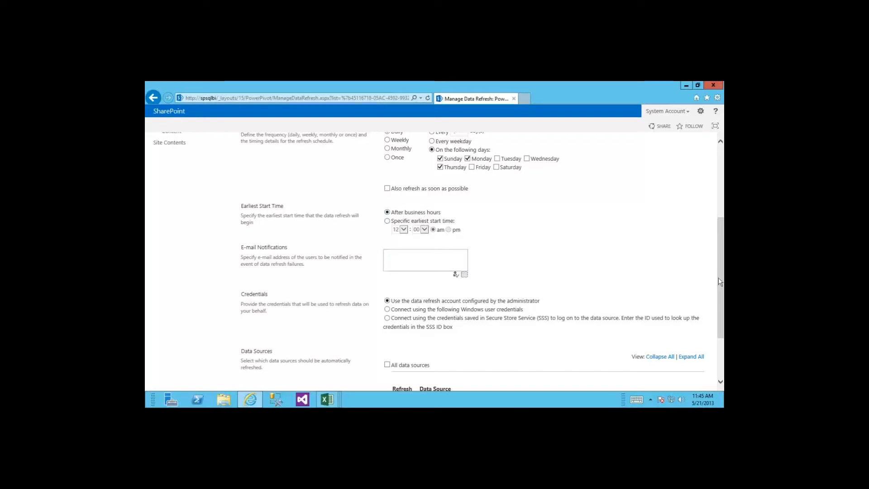
{"action": "scroll", "coordinate": [607, 303], "scroll_direction": "down", "scroll_amount": 3}
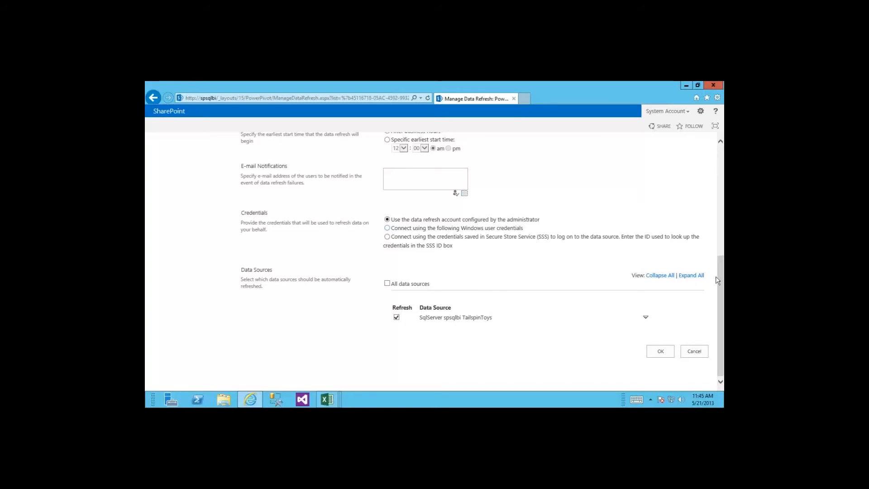
{"action": "left_click_drag", "start_coordinate": [720, 277], "coordinate": [712, 196]}
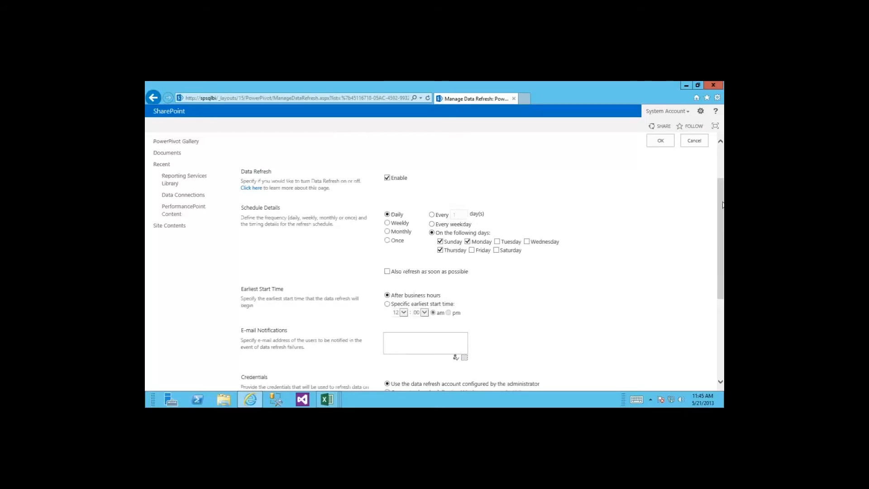
{"action": "left_click_drag", "start_coordinate": [722, 204], "coordinate": [721, 171]}
{"action": "left_click", "coordinate": [196, 151]}
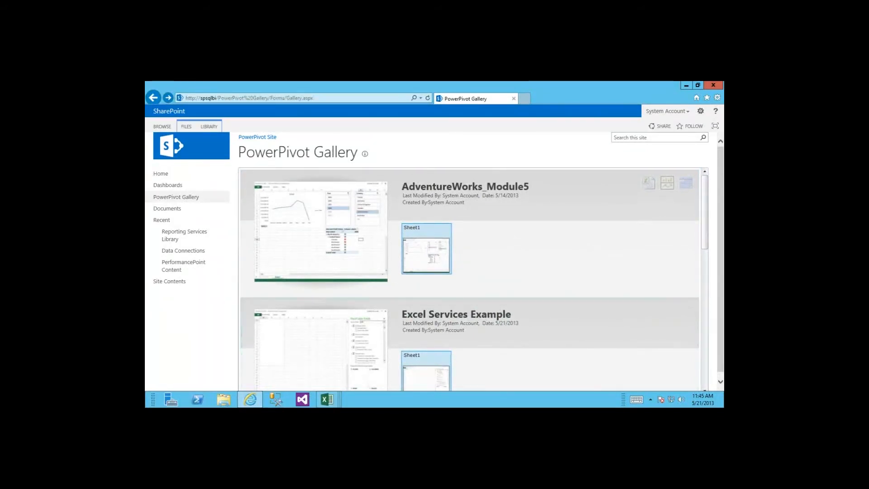
Step: Switch to the Power View slide and reveal its first bullet, 'Ad-hoc data exploration'
{"action": "key", "text": "alt+Tab"}
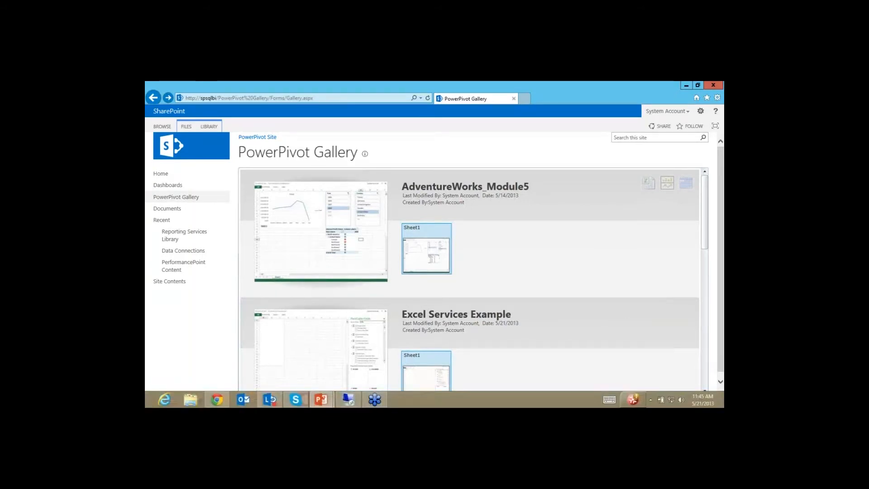
{"action": "key", "text": "alt+Tab"}
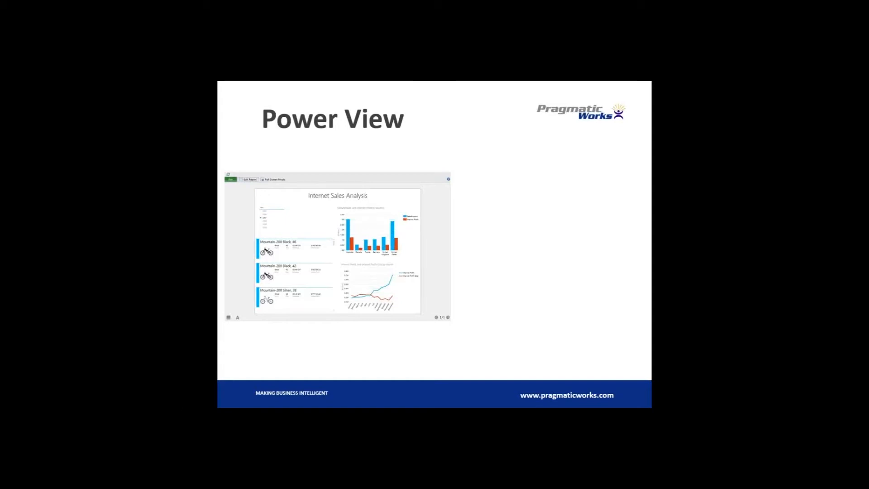
{"action": "key", "text": "Right"}
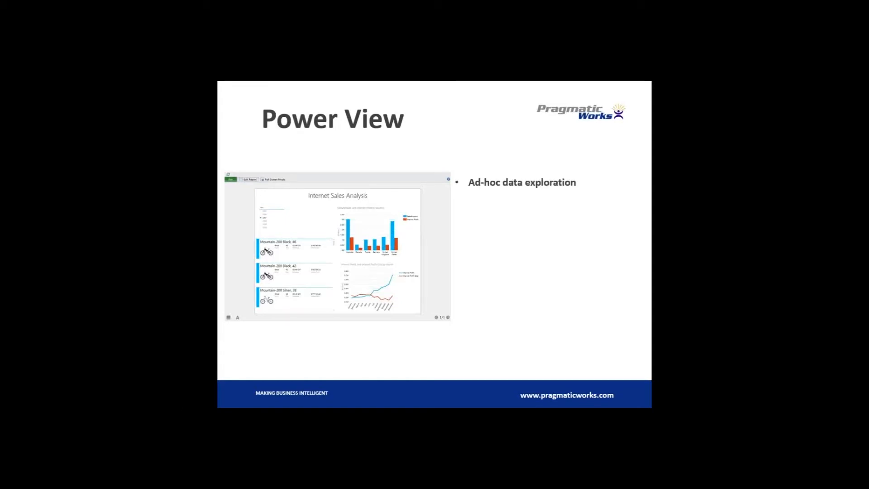
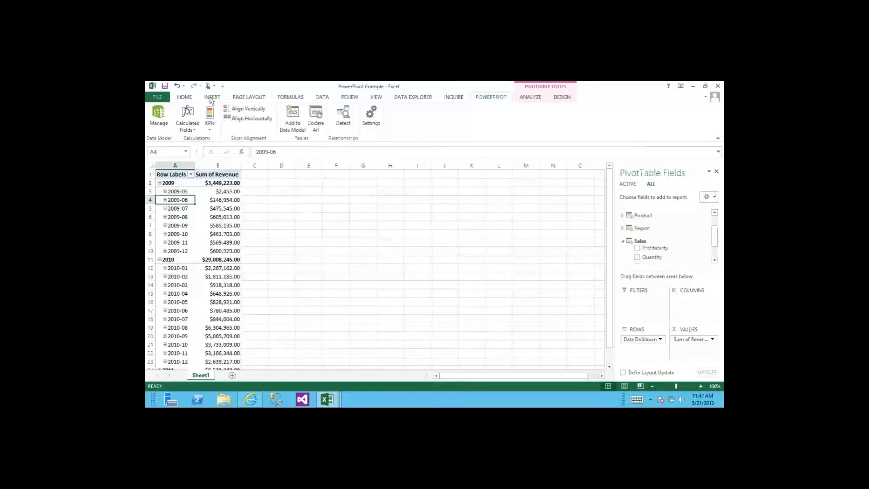
Step: Switch to the INSERT ribbon tab above the Sum of Revenue PivotTable
{"action": "left_click", "coordinate": [212, 97]}
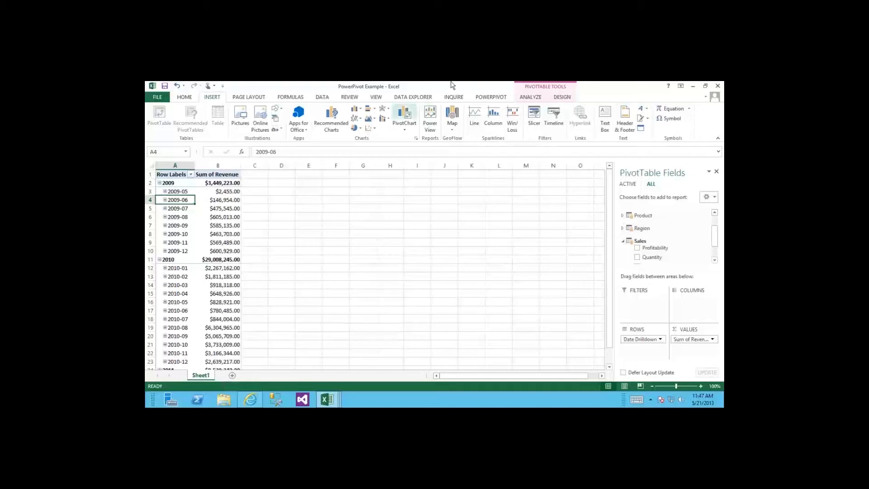
{"action": "mouse_move", "coordinate": [456, 83]}
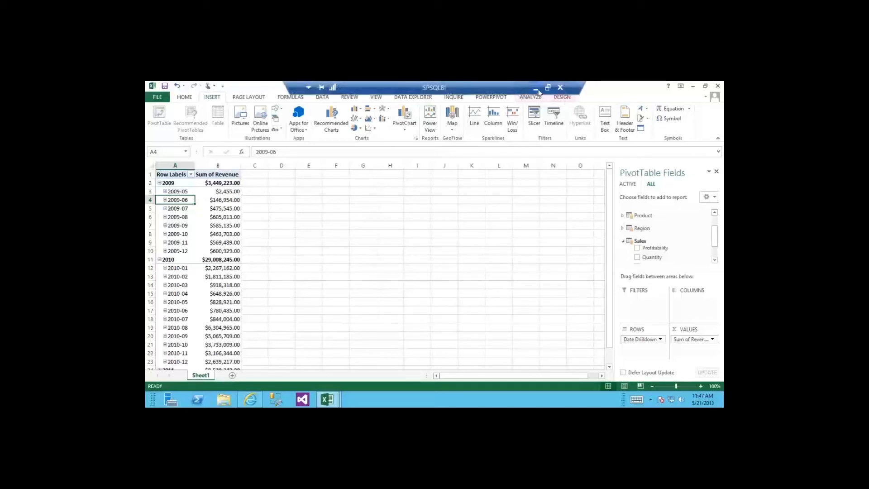
Step: Minimize the remote desktop, launch Internet Explorer and browse to the spsqlbi/ server
{"action": "left_click", "coordinate": [536, 88]}
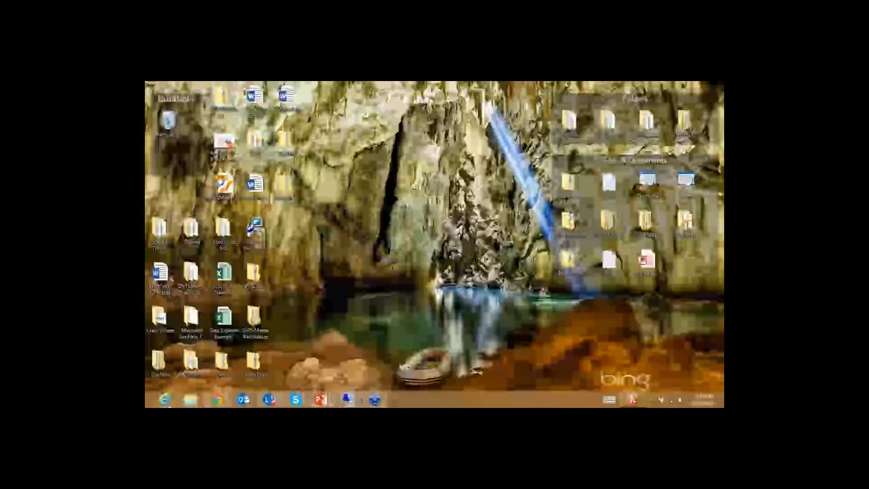
{"action": "left_click", "coordinate": [164, 399]}
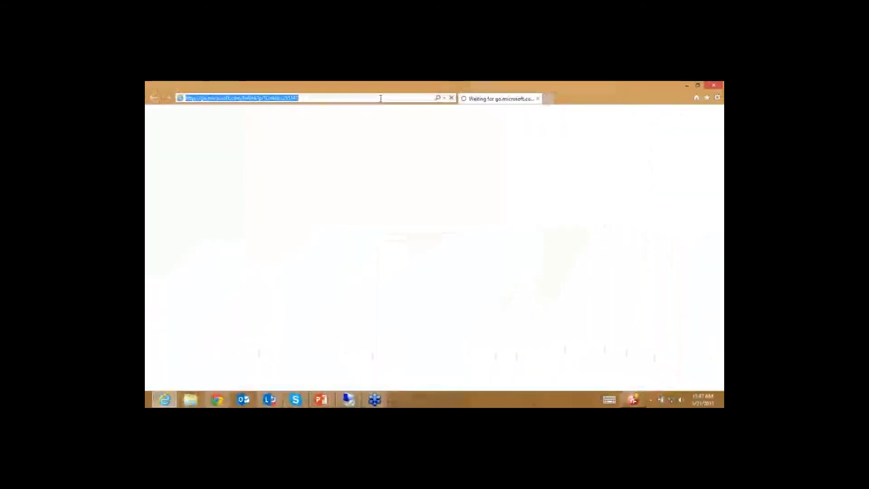
{"action": "type", "text": "spsqlbi/"}
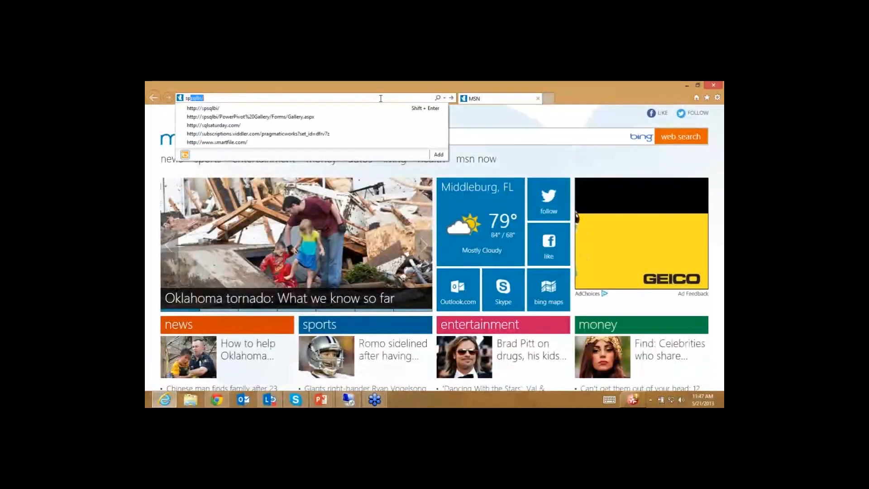
{"action": "key", "text": "Return"}
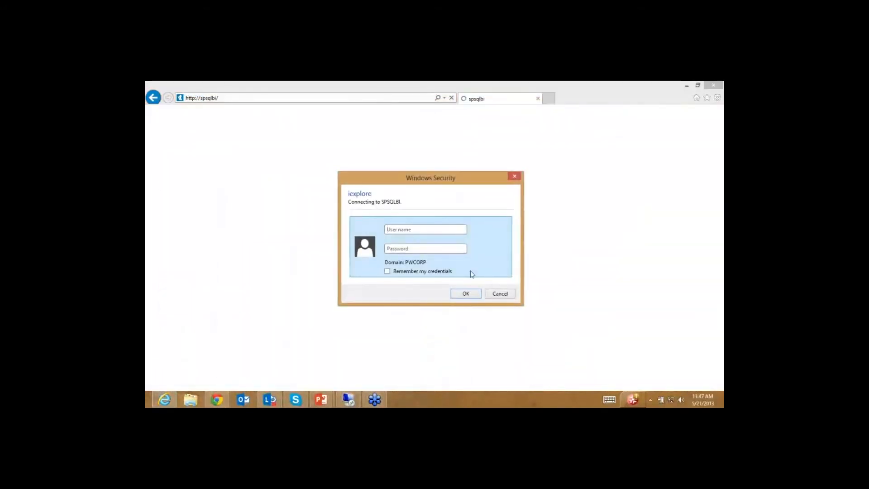
Step: Sign in through Windows Security with the account's username and password
{"action": "type", "text": "demo\\administrator"}
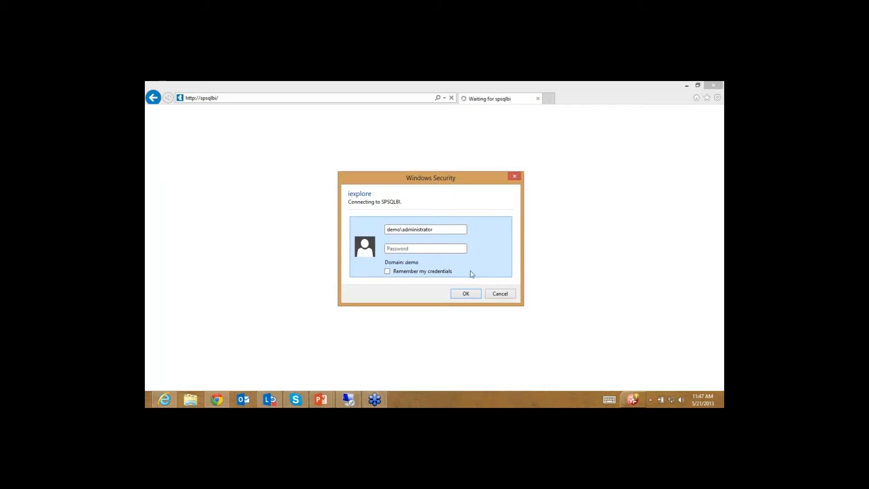
{"action": "type", "text": "pa"}
{"action": "key", "text": "Return"}
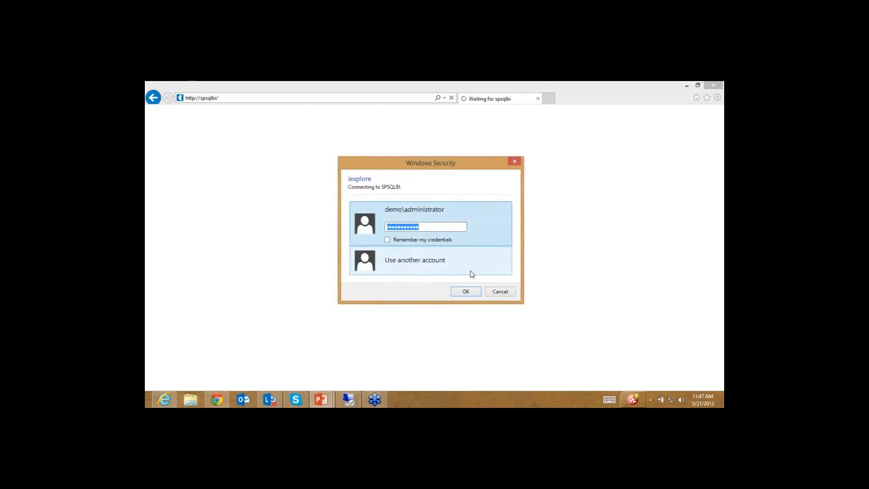
{"action": "type", "text": "p"}
{"action": "key", "text": "Return"}
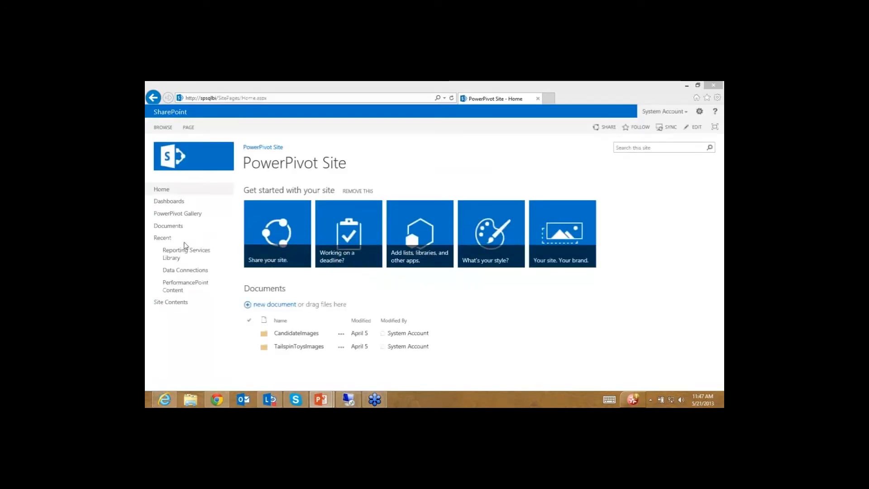
Step: From the PowerPivot Gallery, create a Power View report on the TailspinToy_Completed workbook
{"action": "left_click", "coordinate": [179, 214]}
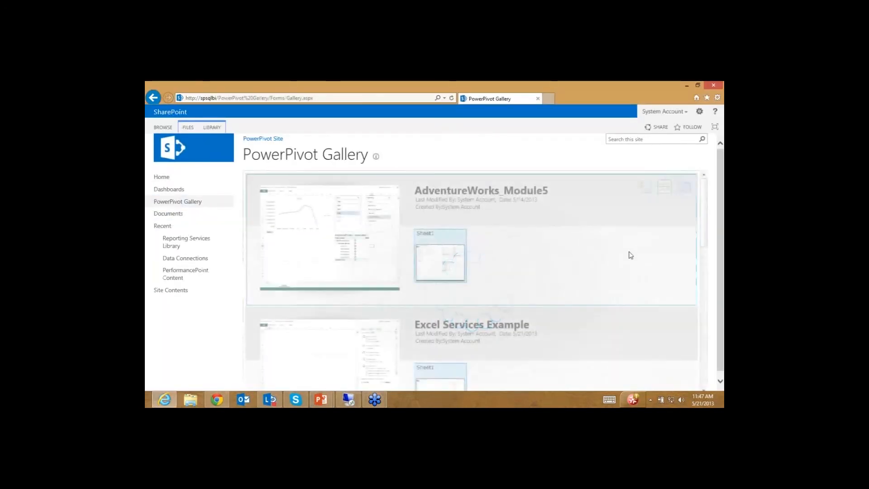
{"action": "left_click_drag", "start_coordinate": [705, 221], "coordinate": [706, 362]}
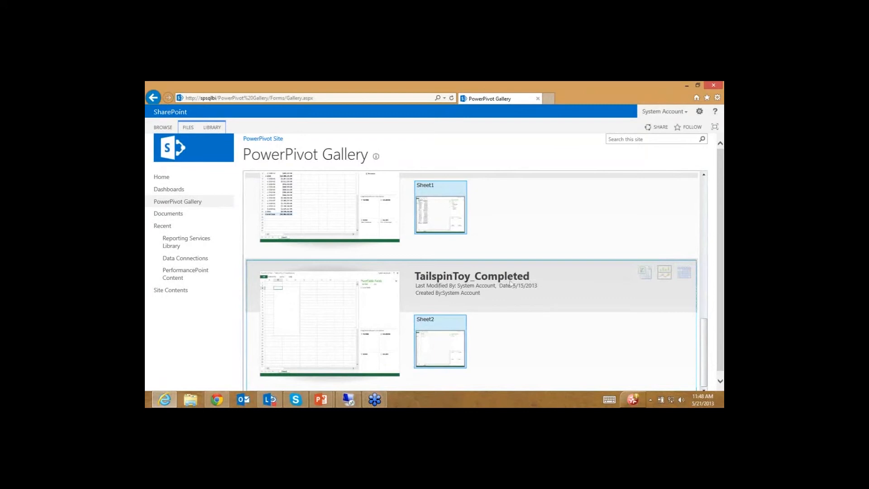
{"action": "left_click", "coordinate": [664, 272]}
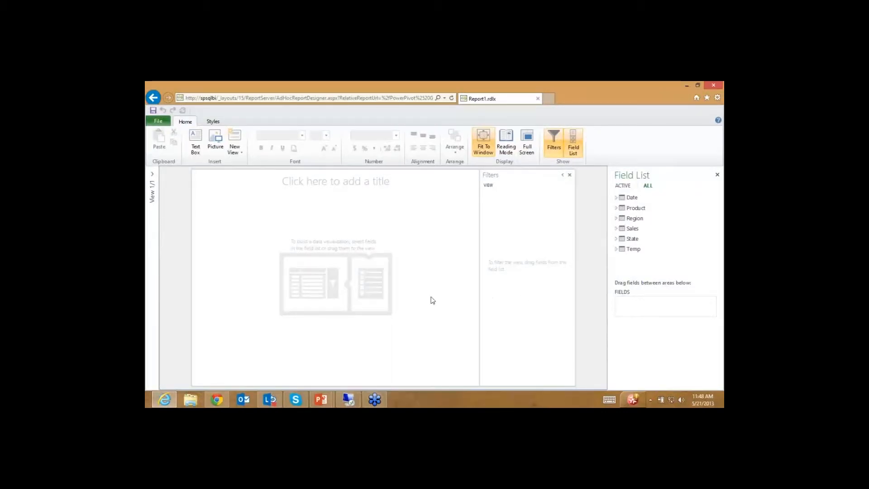
Step: Close the Filters pane and build a table of Product > ProductCategory with Sales > Revenue
{"action": "left_click", "coordinate": [570, 176]}
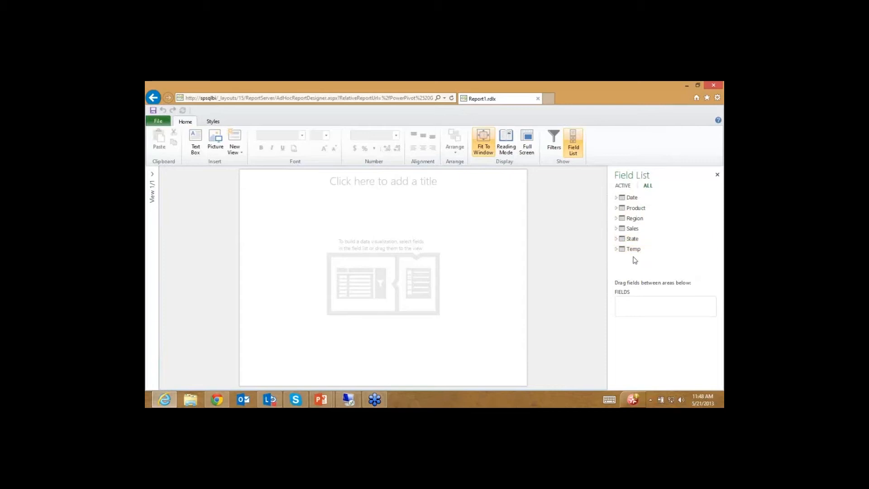
{"action": "left_click", "coordinate": [616, 208]}
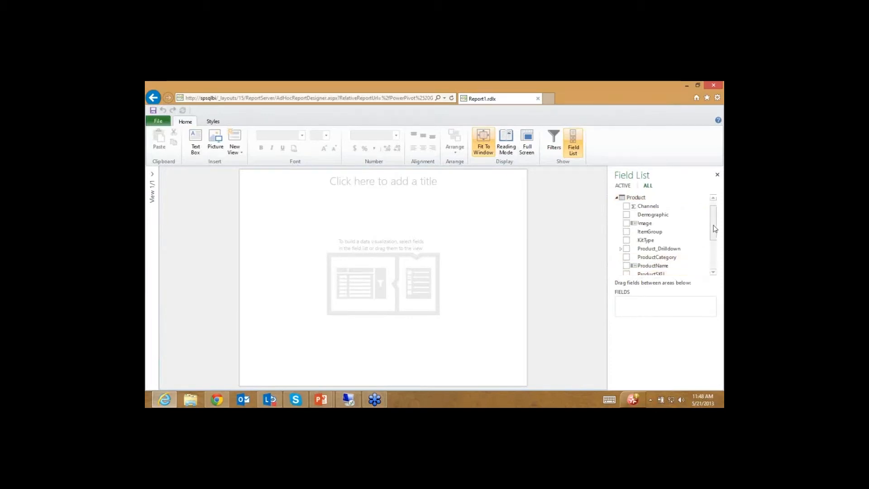
{"action": "scroll", "coordinate": [714, 229], "scroll_direction": "down", "scroll_amount": 1}
{"action": "left_click_drag", "start_coordinate": [634, 247], "coordinate": [631, 251]}
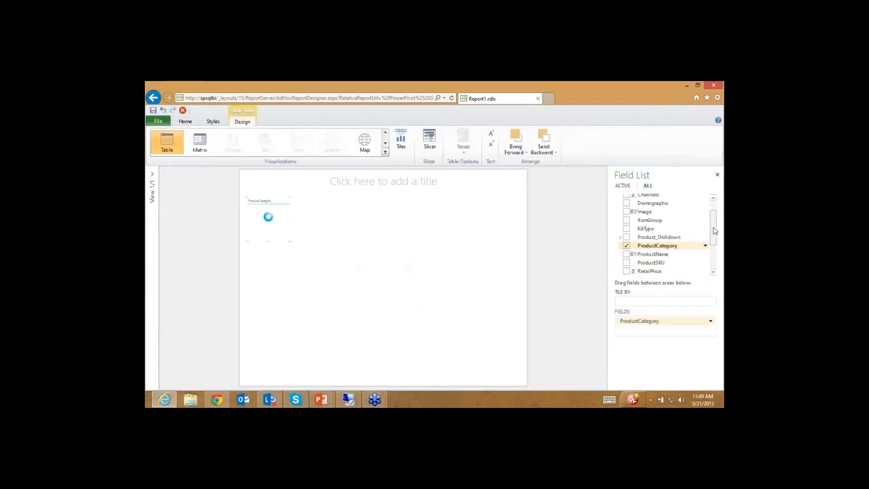
{"action": "left_click_drag", "start_coordinate": [713, 231], "coordinate": [713, 219]}
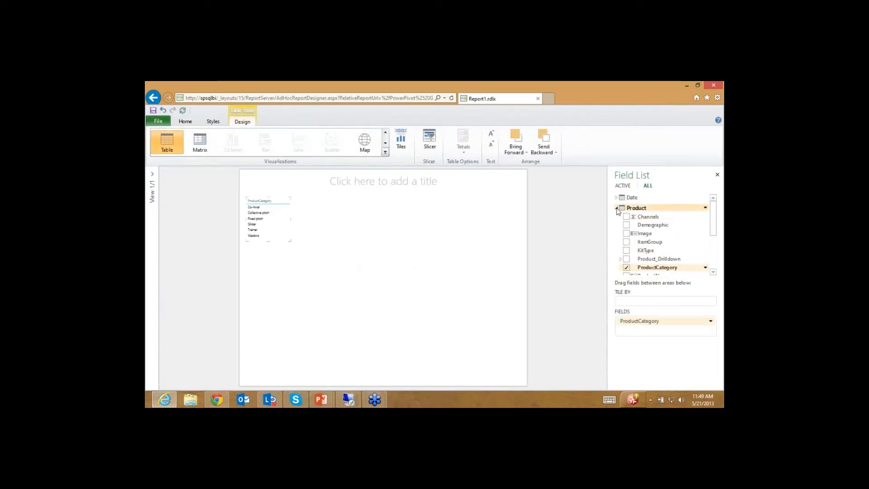
{"action": "left_click", "coordinate": [616, 207]}
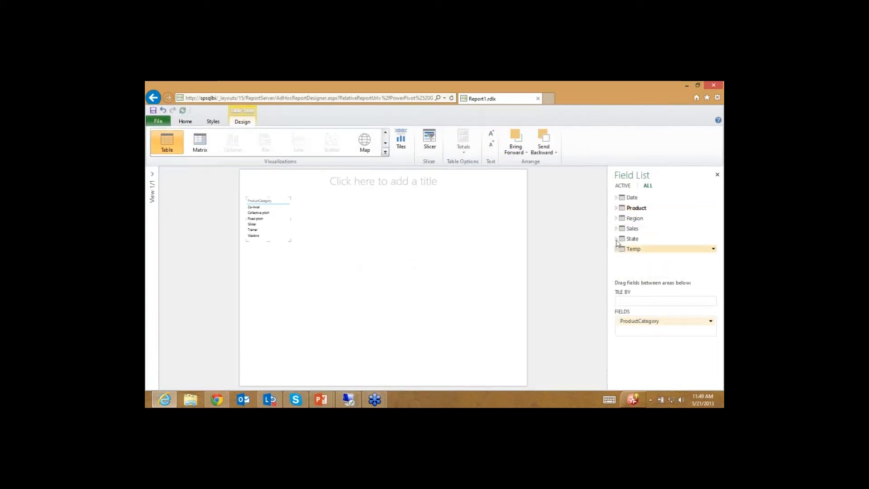
{"action": "left_click", "coordinate": [616, 228]}
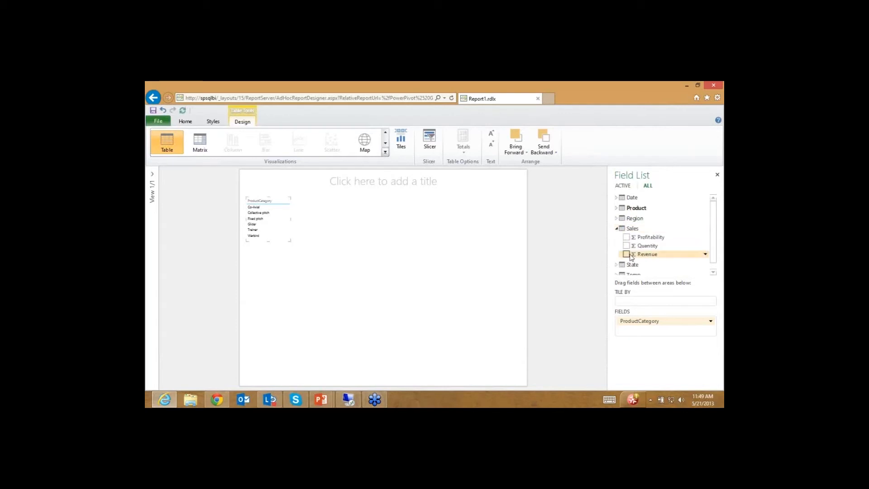
{"action": "left_click", "coordinate": [626, 253]}
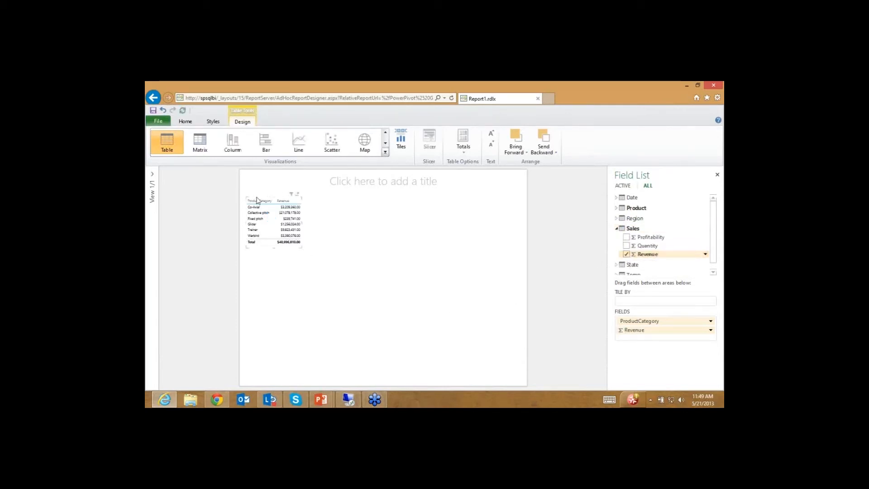
Step: Move the table to the upper right, increase its font size and enlarge it to show all rows
{"action": "left_click_drag", "start_coordinate": [257, 200], "coordinate": [450, 207]}
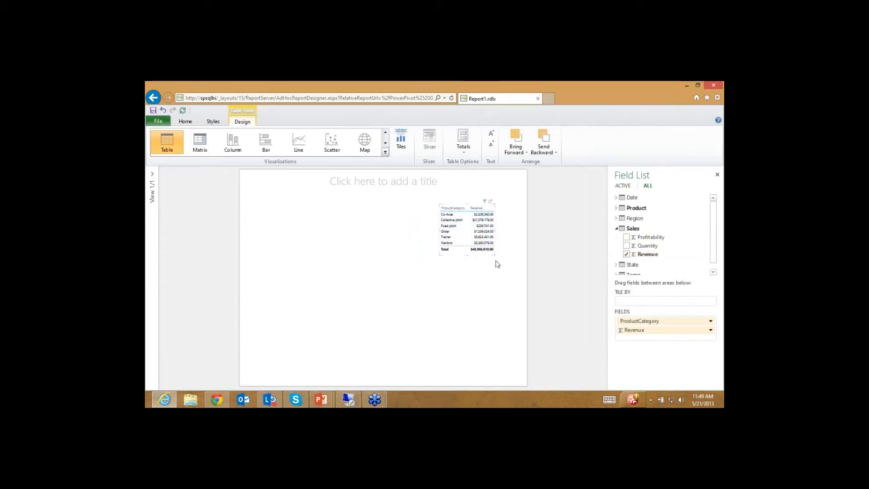
{"action": "left_click", "coordinate": [491, 136]}
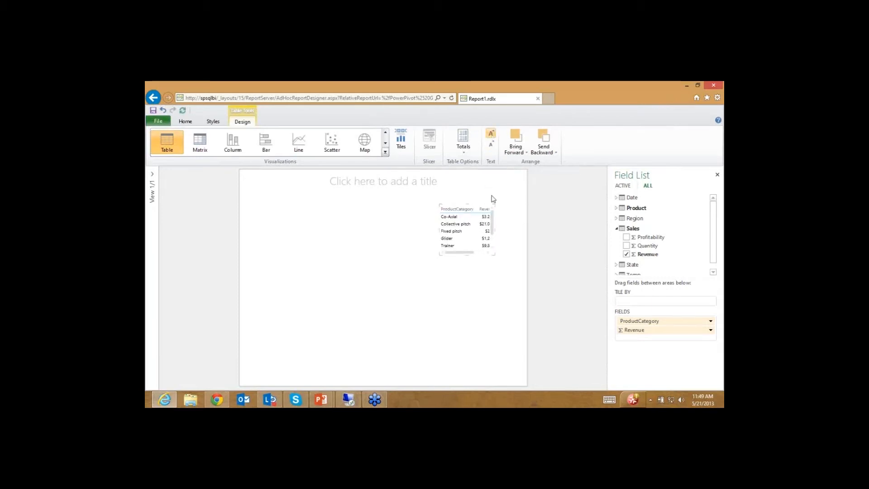
{"action": "left_click", "coordinate": [496, 258]}
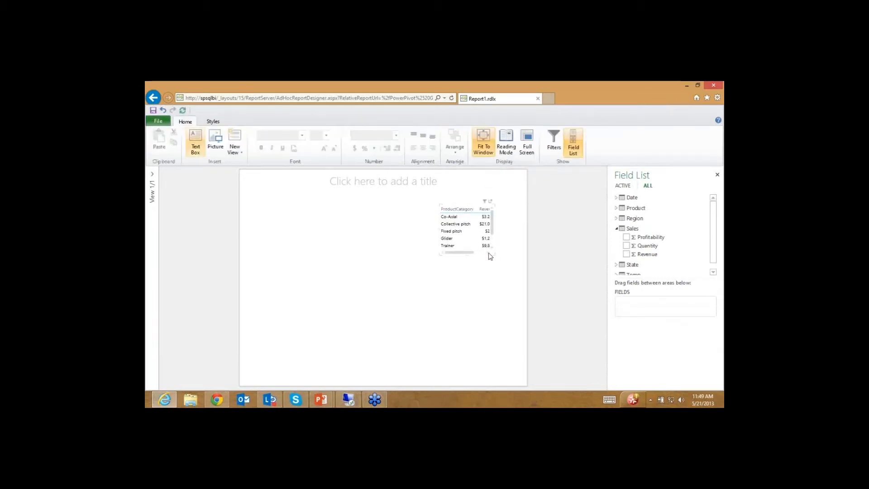
{"action": "left_click", "coordinate": [492, 253]}
{"action": "left_click_drag", "start_coordinate": [494, 255], "coordinate": [523, 293]}
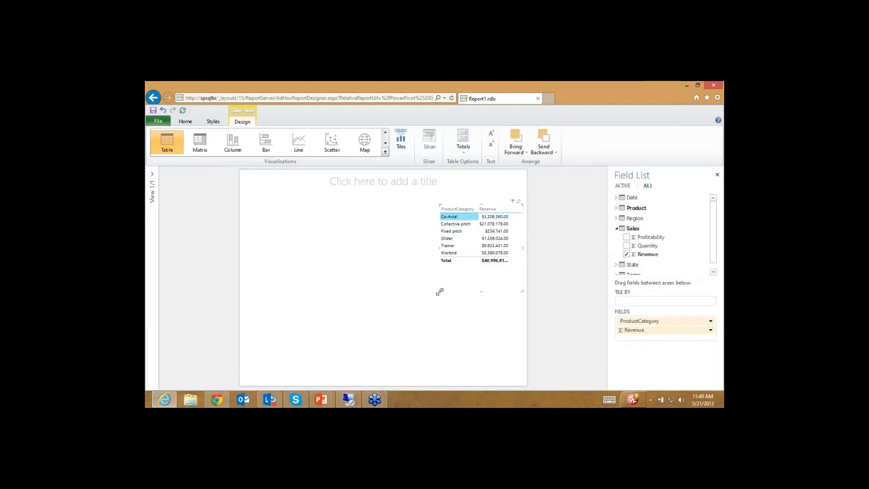
Step: Widen the Revenue by ProductCategory column chart to the left, then deselect it
{"action": "left_click_drag", "start_coordinate": [439, 292], "coordinate": [396, 287]}
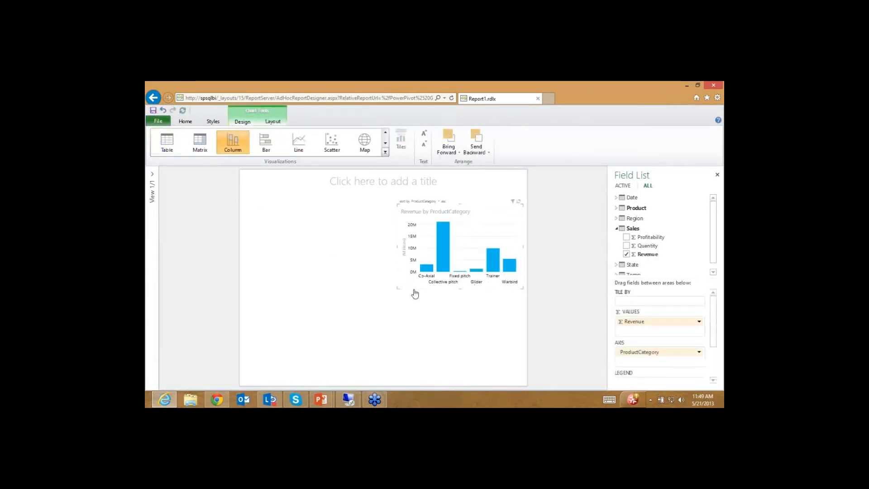
{"action": "left_click_drag", "start_coordinate": [398, 287], "coordinate": [389, 293]}
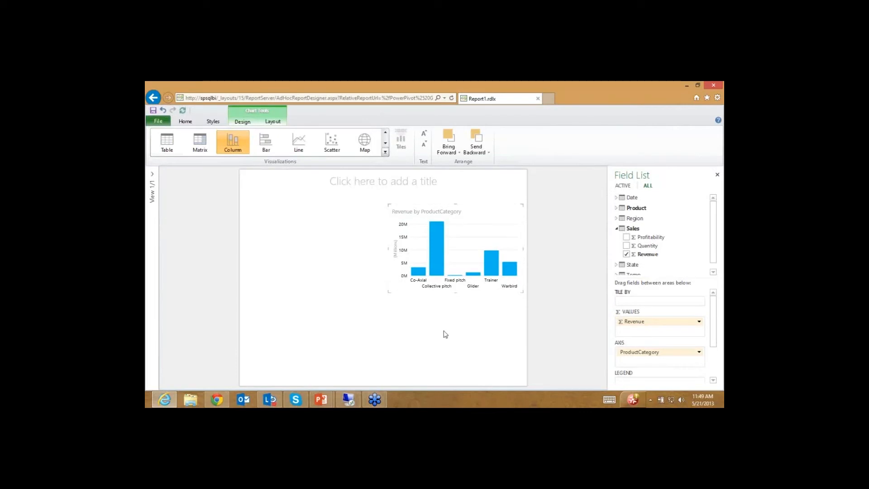
{"action": "left_click", "coordinate": [322, 266]}
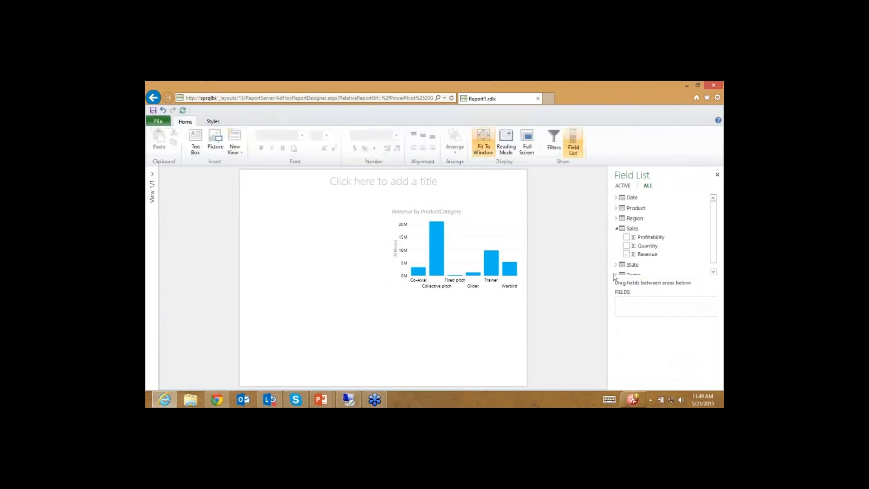
Step: Create a Profitability by Month table and turn it into a line chart
{"action": "left_click", "coordinate": [626, 237]}
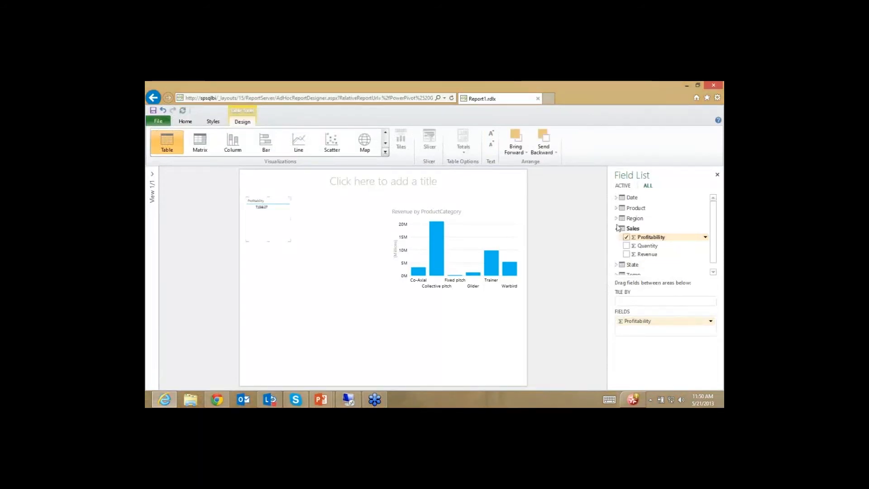
{"action": "left_click", "coordinate": [616, 197]}
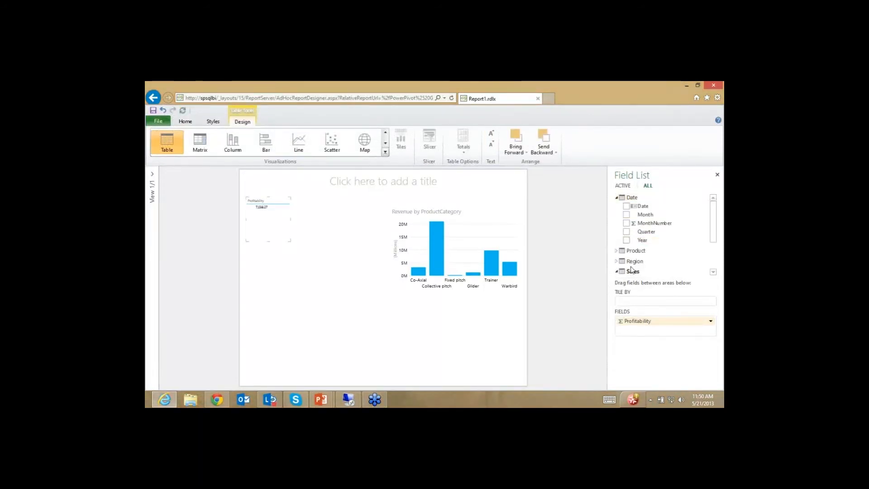
{"action": "left_click", "coordinate": [626, 214]}
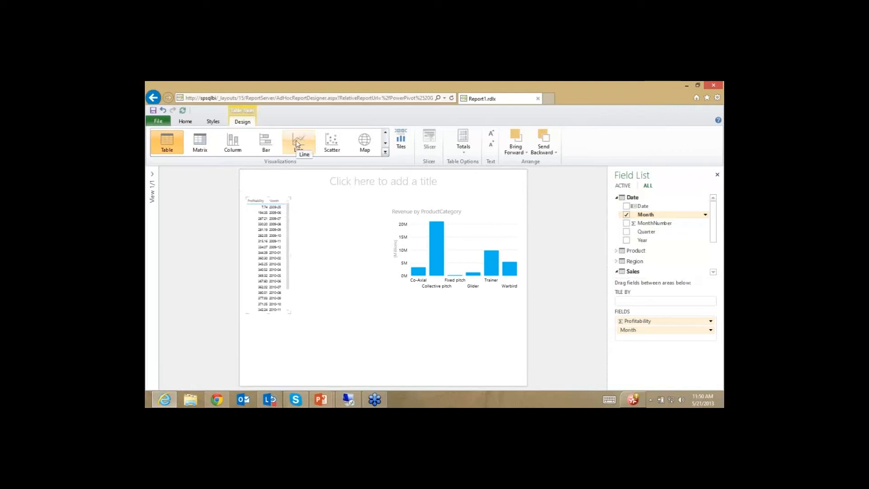
{"action": "left_click", "coordinate": [296, 143]}
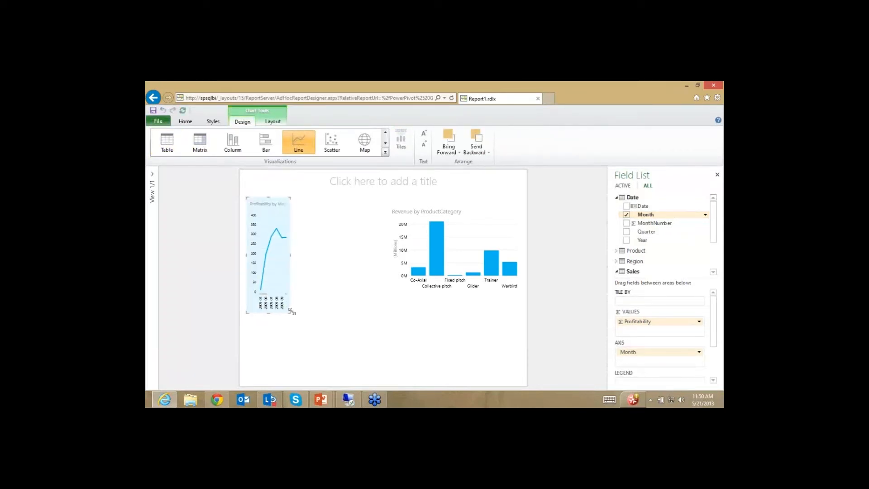
Step: Widen the line chart, place it below the column chart, then highlight the Trainer category
{"action": "left_click_drag", "start_coordinate": [291, 311], "coordinate": [387, 296]}
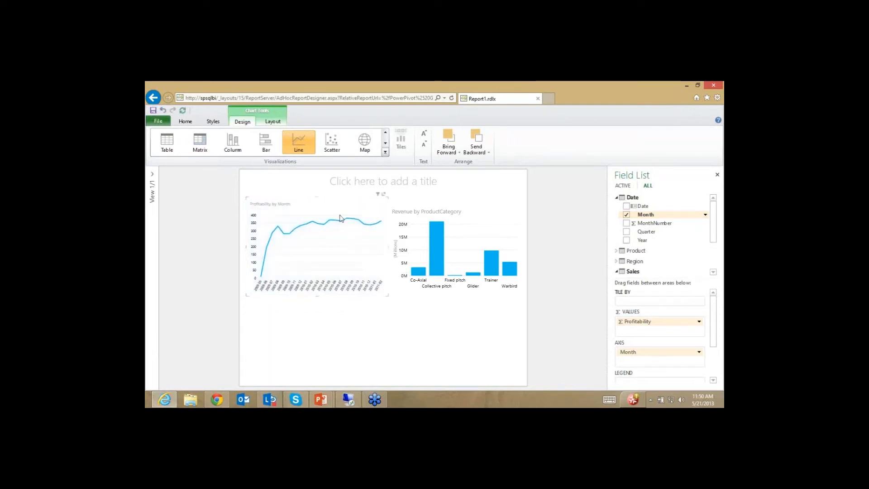
{"action": "left_click_drag", "start_coordinate": [337, 203], "coordinate": [484, 295]}
{"action": "left_click", "coordinate": [347, 295]}
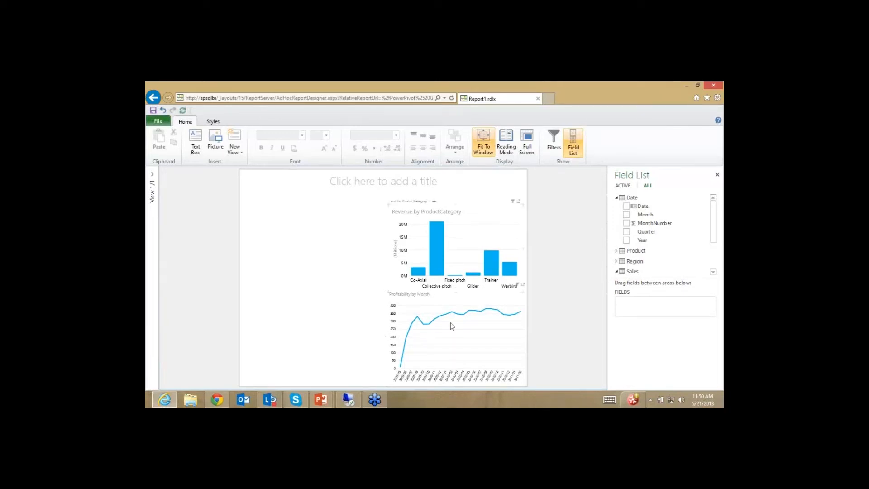
{"action": "left_click", "coordinate": [492, 260]}
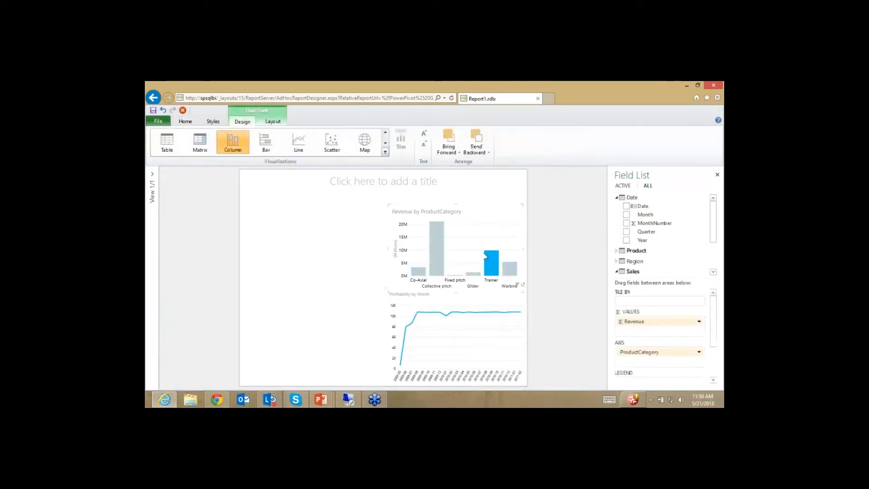
{"action": "left_click", "coordinate": [439, 261]}
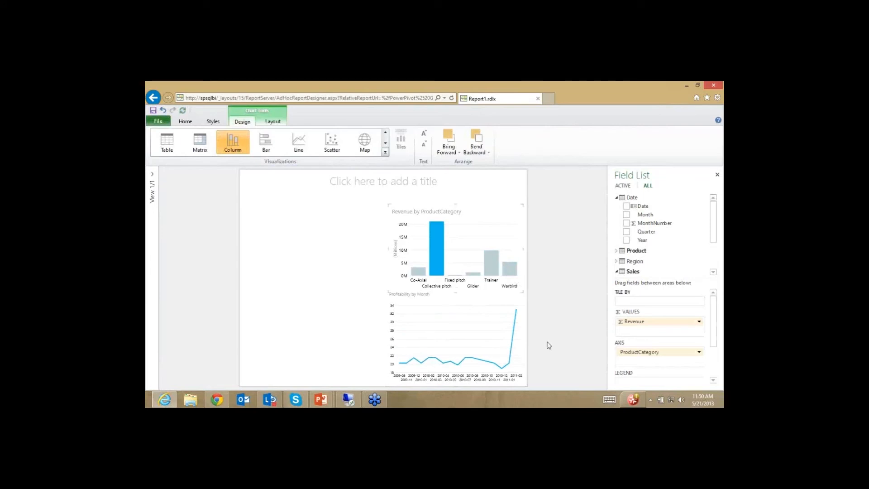
{"action": "left_click", "coordinate": [418, 271]}
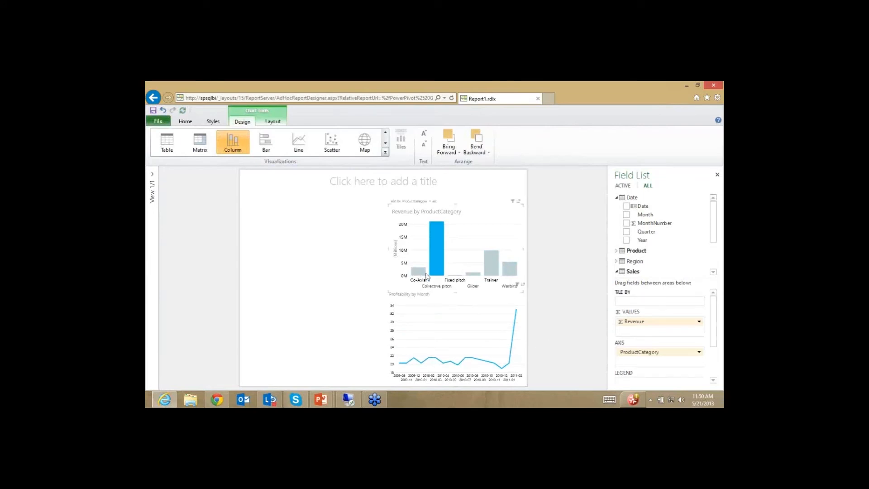
{"action": "left_click", "coordinate": [508, 271]}
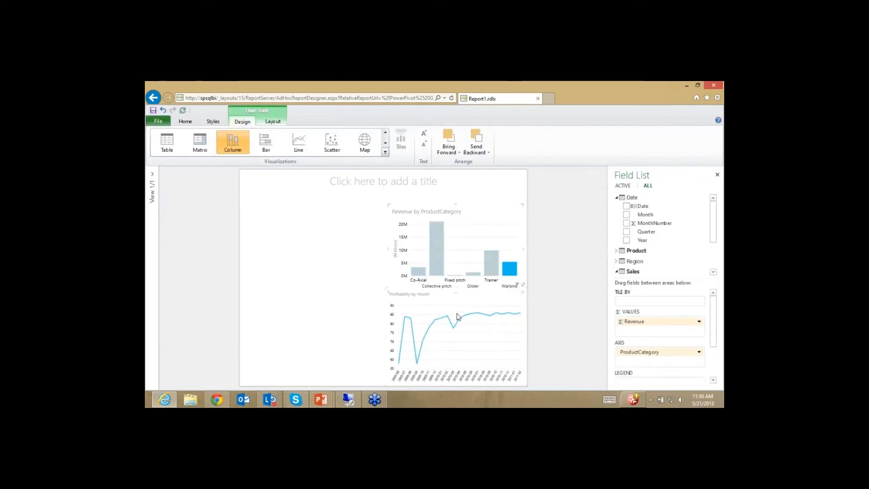
{"action": "left_click", "coordinate": [439, 242]}
{"action": "left_click", "coordinate": [487, 274], "text": "ctrl"}
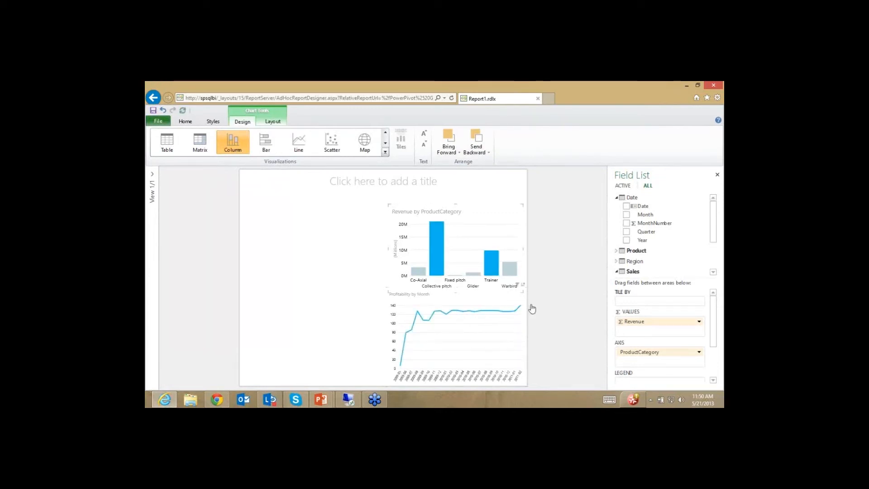
{"action": "left_click", "coordinate": [451, 284]}
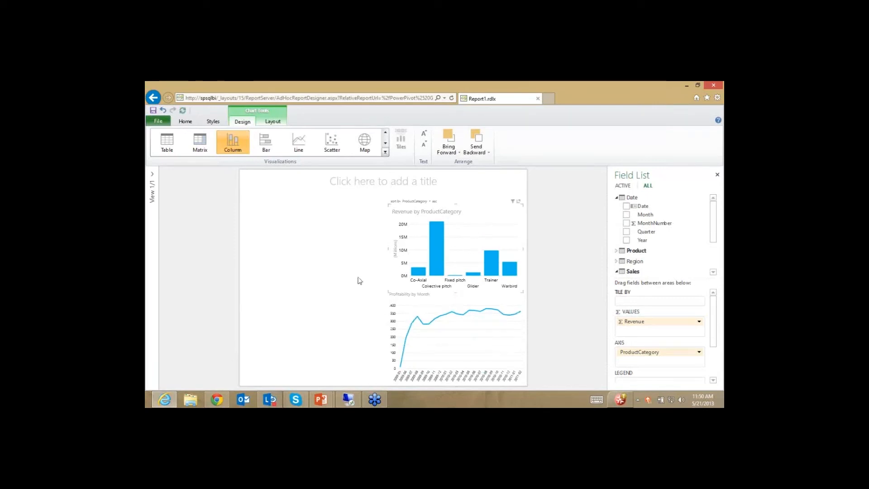
{"action": "left_click", "coordinate": [340, 283]}
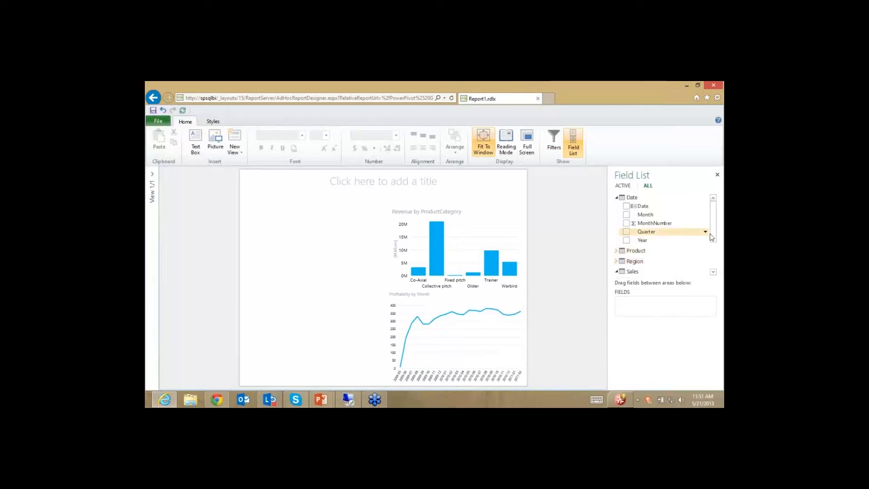
Step: Build a product table with Image, ProductName, ProductSKU, ItemGroup and KitType, then make it taller
{"action": "scroll", "coordinate": [714, 240], "scroll_direction": "down", "scroll_amount": 1}
{"action": "scroll", "coordinate": [714, 242], "scroll_direction": "down", "scroll_amount": 1}
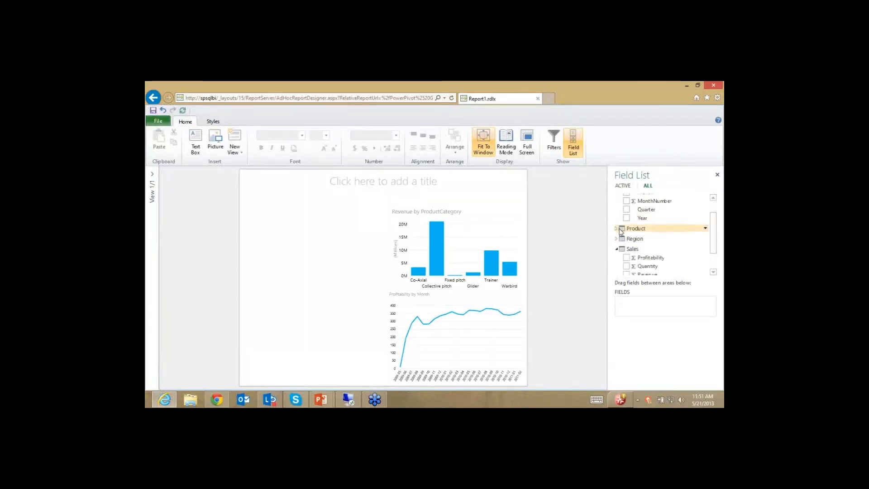
{"action": "left_click", "coordinate": [616, 230]}
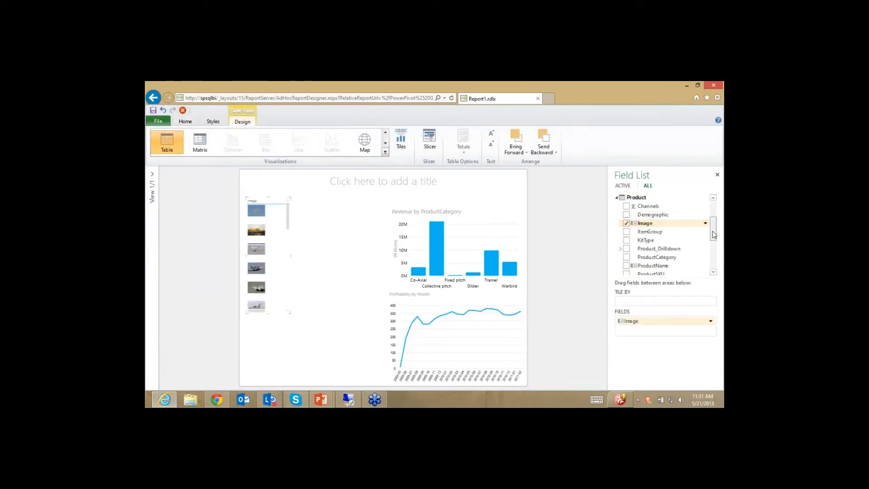
{"action": "left_click_drag", "start_coordinate": [713, 234], "coordinate": [713, 241]}
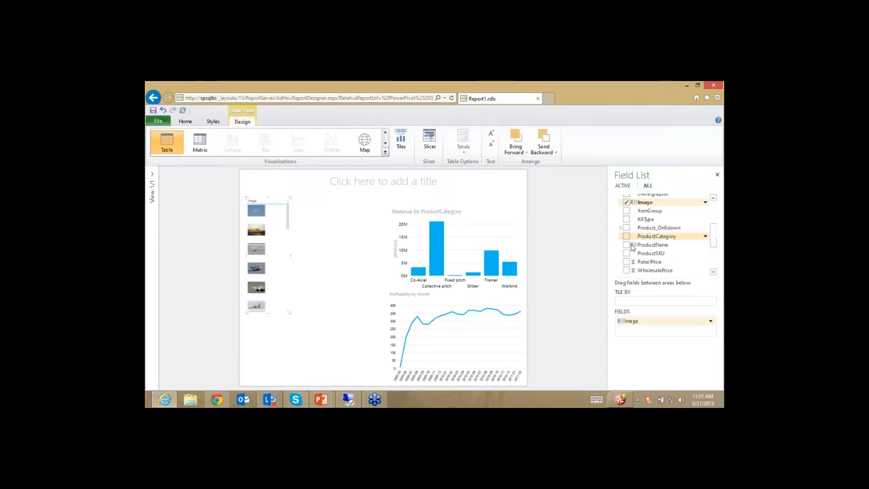
{"action": "left_click", "coordinate": [627, 245]}
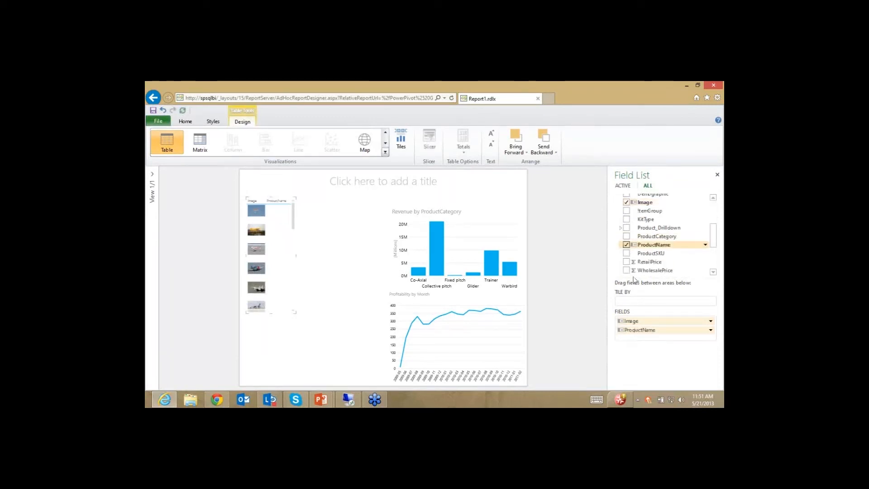
{"action": "left_click", "coordinate": [626, 252]}
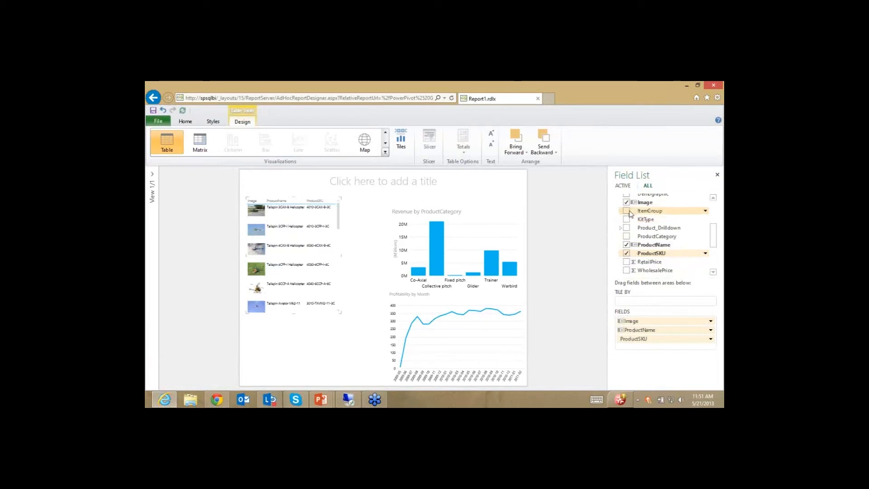
{"action": "left_click", "coordinate": [650, 210]}
{"action": "left_click", "coordinate": [645, 219]}
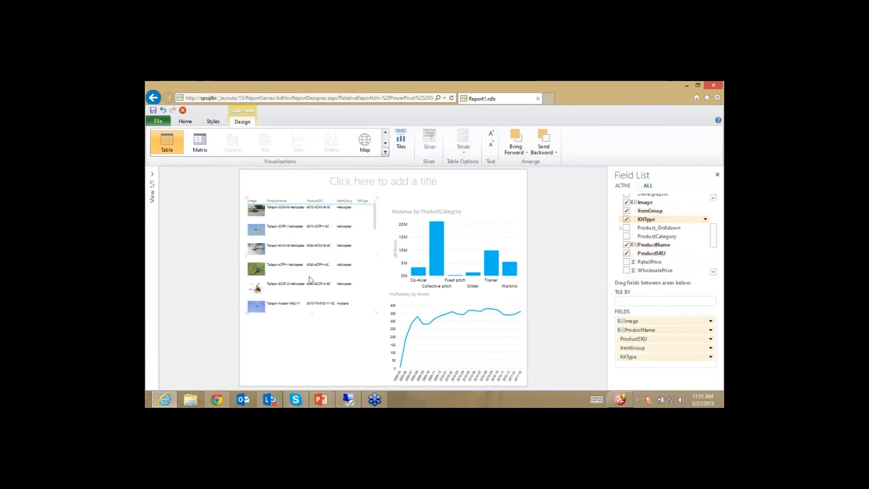
{"action": "left_click_drag", "start_coordinate": [378, 312], "coordinate": [375, 365]}
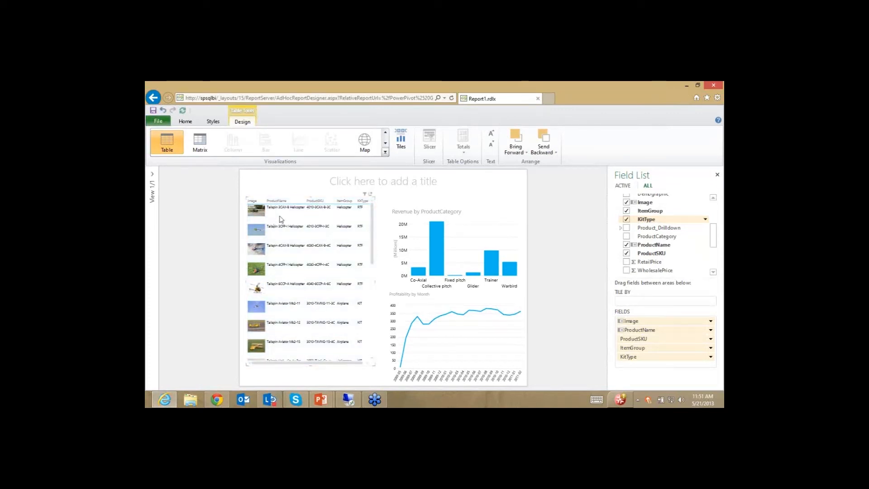
Step: Display the product table as Cards, then highlight Trainer and then Collective pitch
{"action": "left_click", "coordinate": [385, 153]}
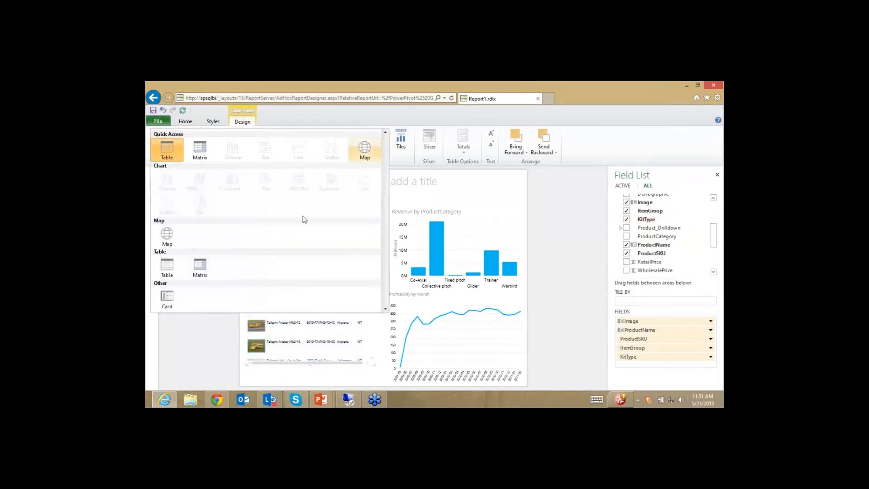
{"action": "left_click", "coordinate": [178, 302]}
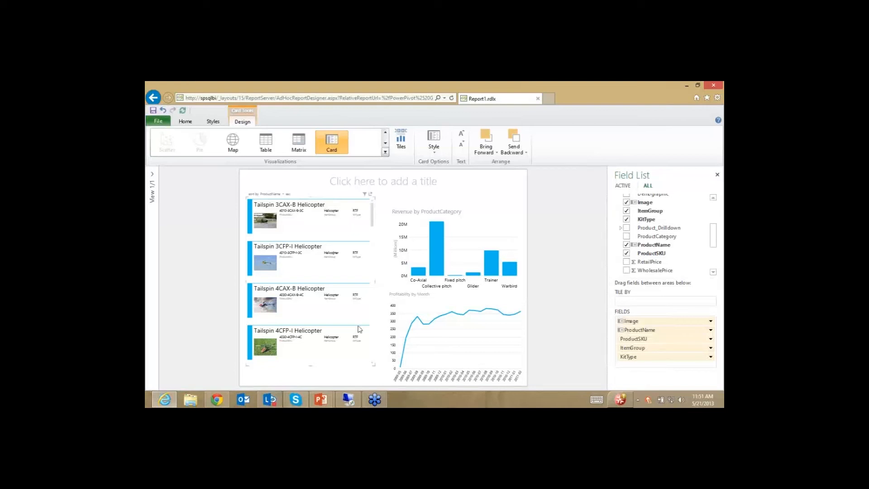
{"action": "left_click", "coordinate": [487, 281]}
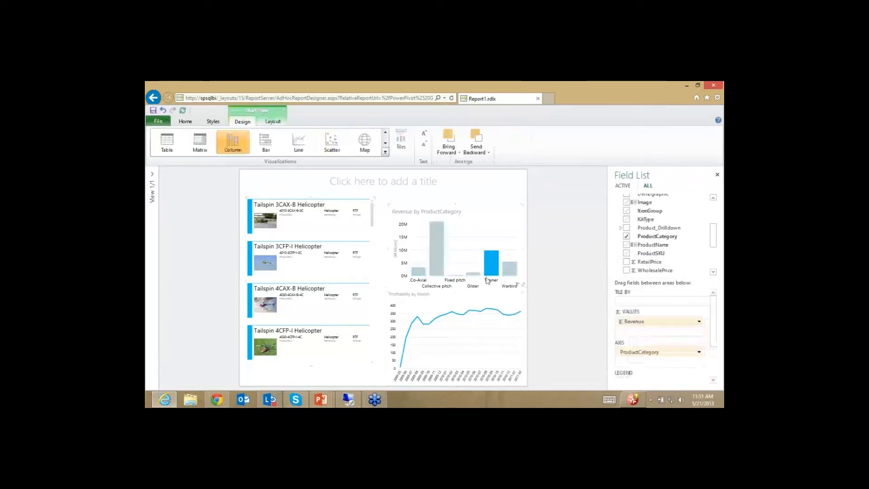
{"action": "left_click", "coordinate": [442, 260]}
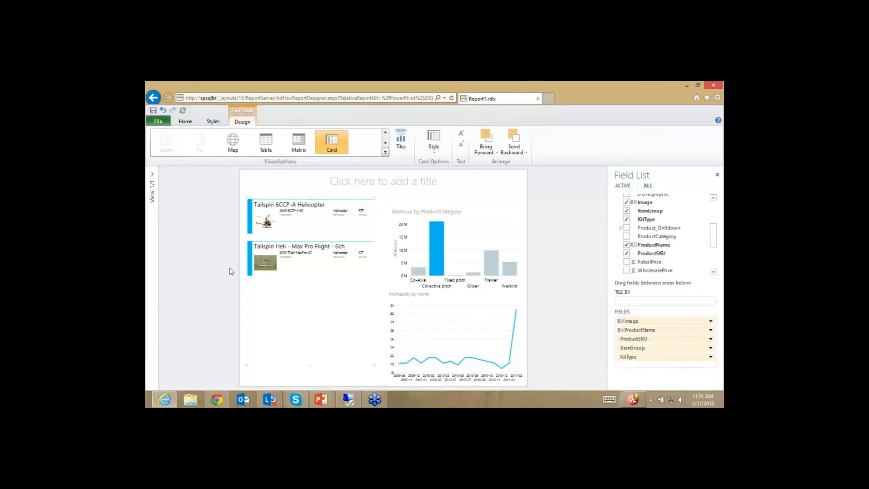
Step: Add a new blank view from the Views pane and collapse the Product and Date field groups
{"action": "left_click", "coordinate": [152, 175]}
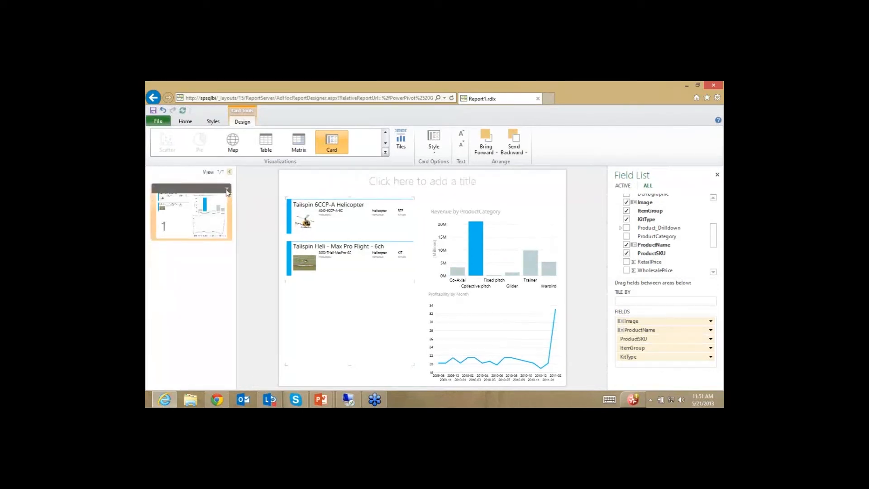
{"action": "left_click", "coordinate": [226, 189]}
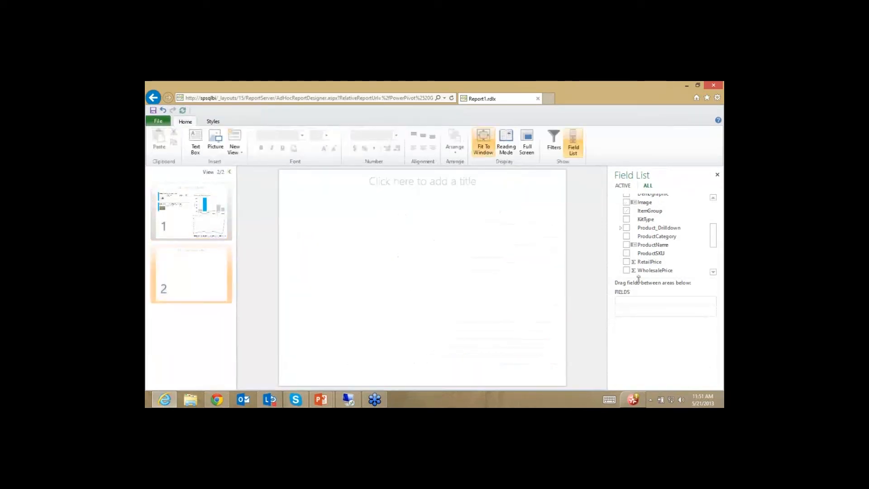
{"action": "scroll", "coordinate": [715, 231], "scroll_direction": "up", "scroll_amount": 5}
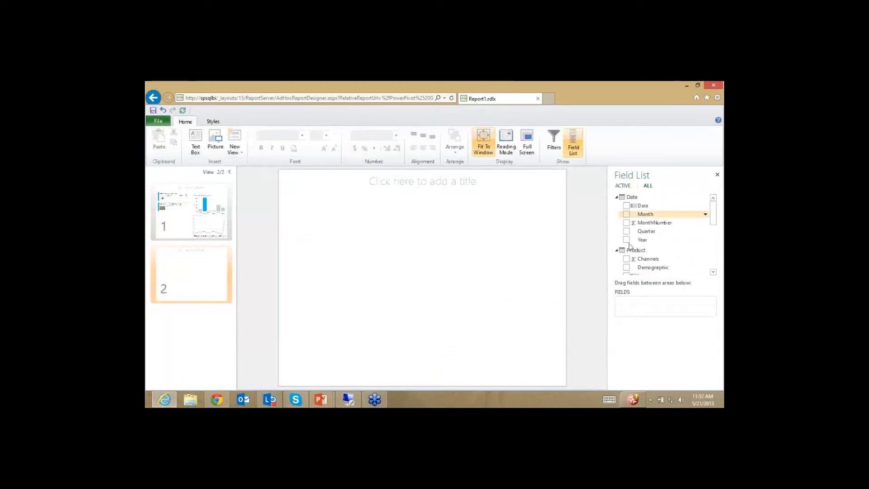
{"action": "left_click", "coordinate": [616, 251]}
{"action": "left_click", "coordinate": [616, 197]}
Step: Add State > StateName as a table on the new view
{"action": "left_click", "coordinate": [616, 228]}
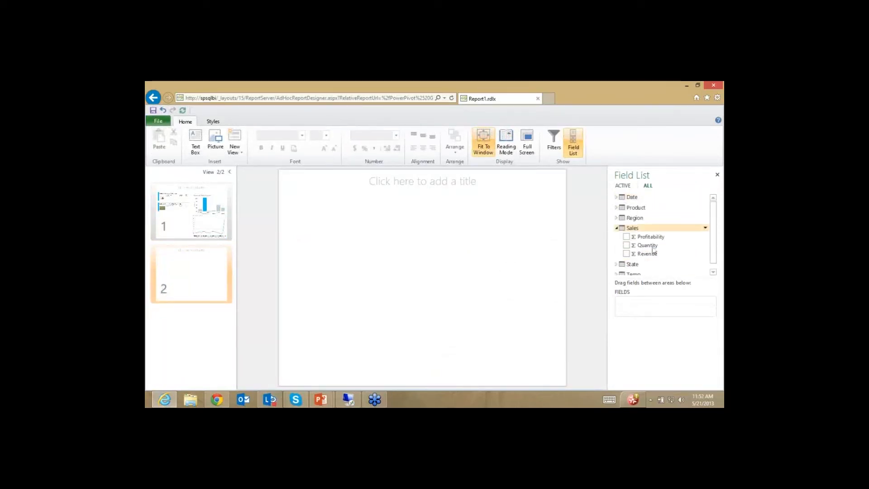
{"action": "left_click", "coordinate": [616, 228]}
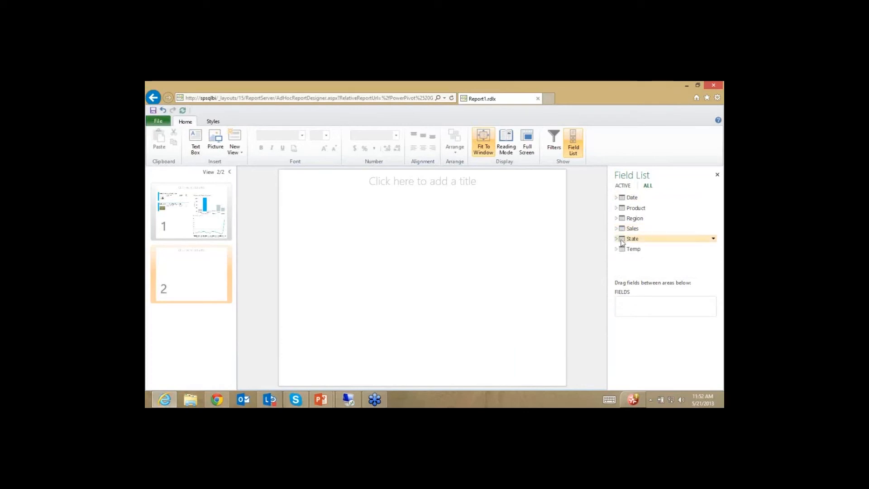
{"action": "left_click", "coordinate": [616, 238]}
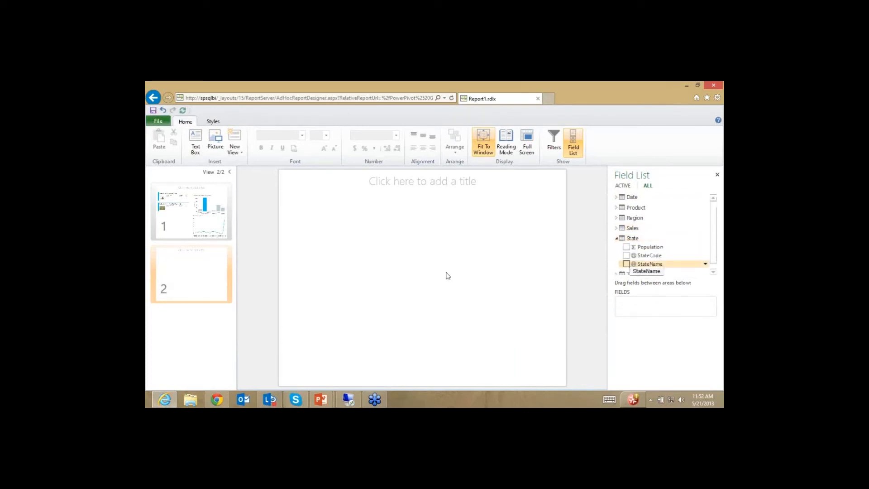
{"action": "left_click", "coordinate": [626, 263]}
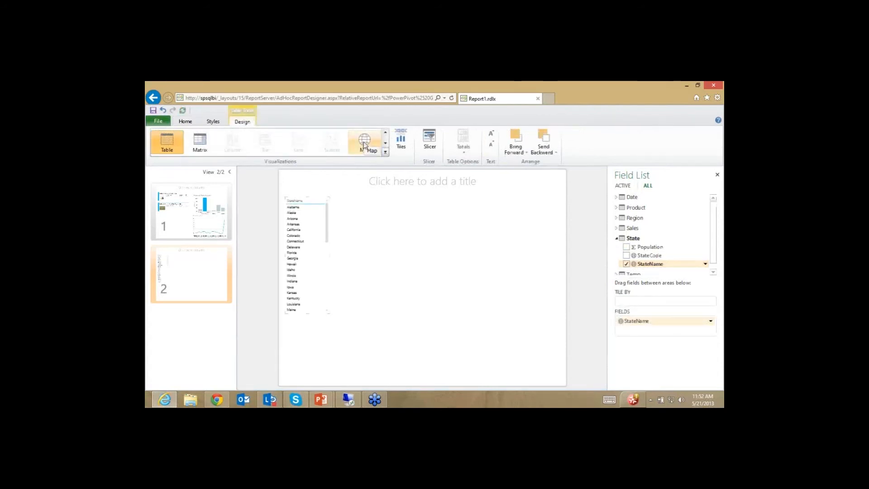
Step: Convert the StateName table to a map with bubbles sized by Sales > Quantity, and enlarge it
{"action": "left_click", "coordinate": [364, 144]}
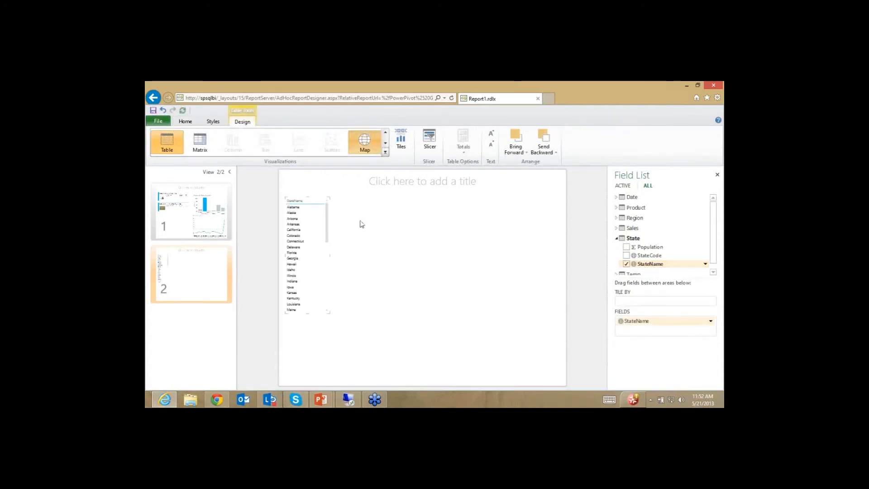
{"action": "left_click", "coordinate": [632, 229]}
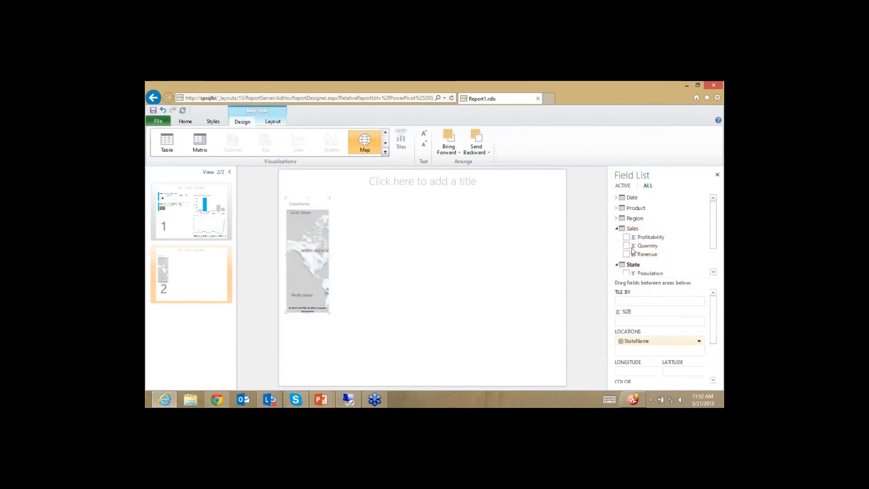
{"action": "left_click", "coordinate": [626, 245]}
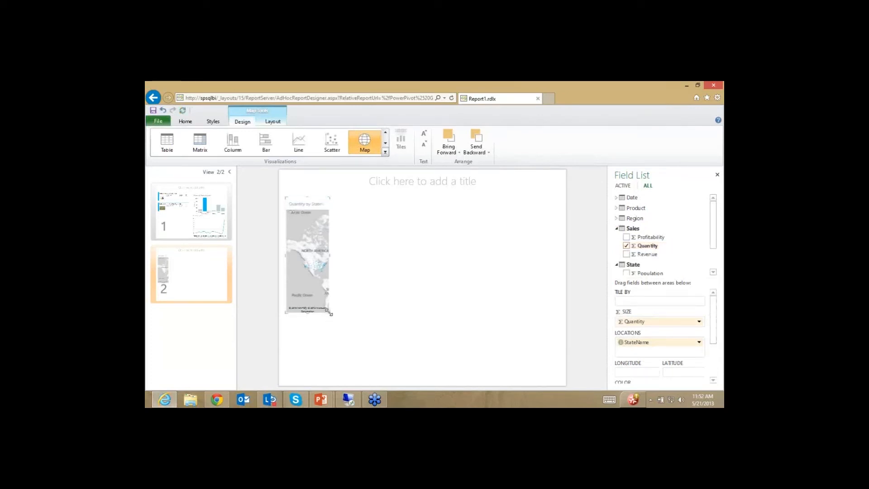
{"action": "left_click_drag", "start_coordinate": [330, 313], "coordinate": [552, 383]}
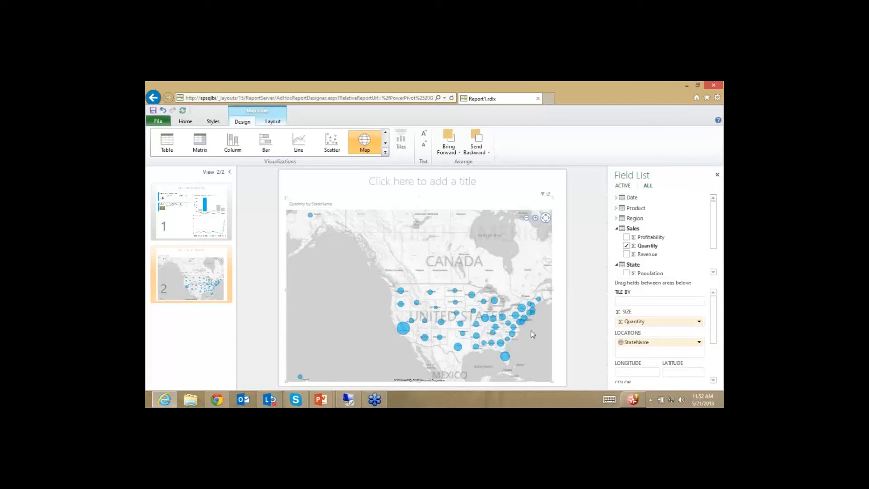
{"action": "scroll", "coordinate": [531, 331], "scroll_direction": "up", "scroll_amount": 3}
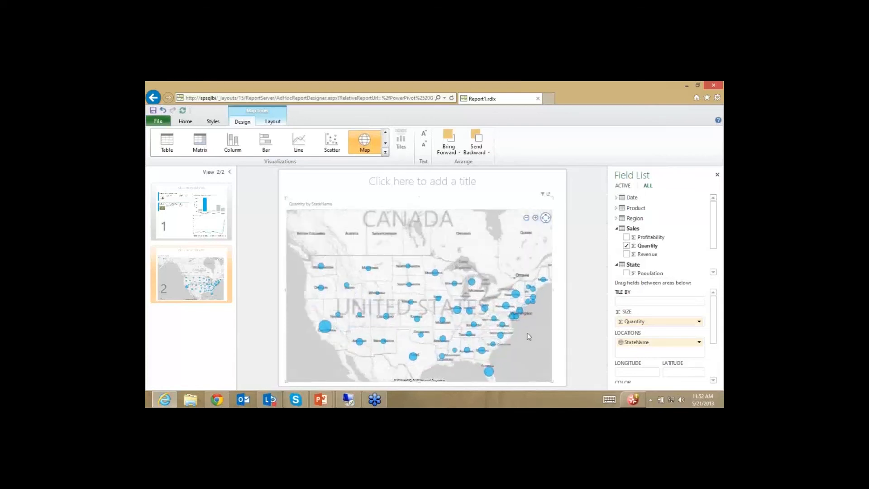
{"action": "scroll", "coordinate": [523, 337], "scroll_direction": "down", "scroll_amount": 2}
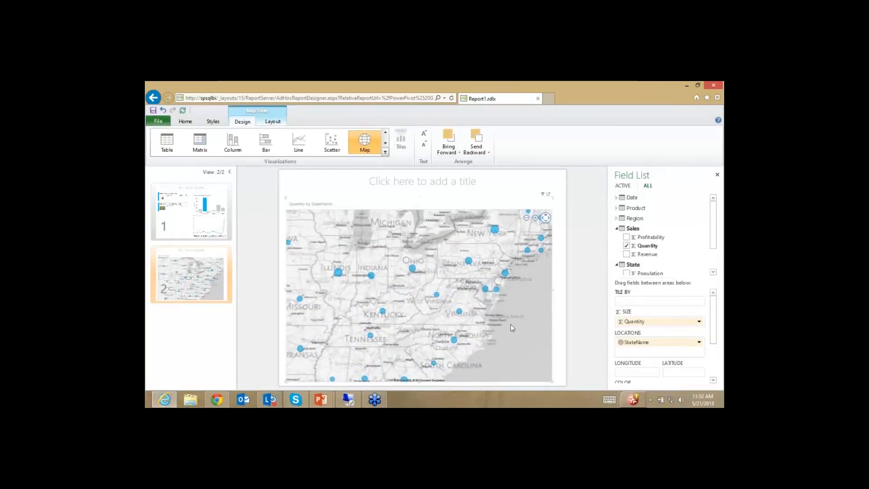
{"action": "left_click_drag", "start_coordinate": [509, 338], "coordinate": [533, 320]}
{"action": "mouse_move", "coordinate": [451, 308]}
{"action": "left_mouse_down"}
{"action": "mouse_move", "coordinate": [525, 335]}
{"action": "mouse_move", "coordinate": [448, 298]}
{"action": "left_mouse_up"}
{"action": "scroll", "coordinate": [449, 300], "scroll_direction": "down", "scroll_amount": 2}
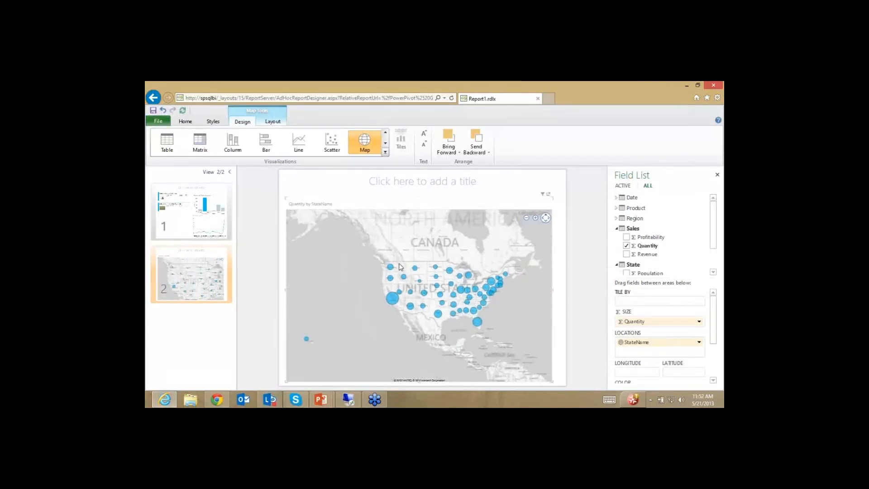
{"action": "left_click_drag", "start_coordinate": [397, 258], "coordinate": [413, 273]}
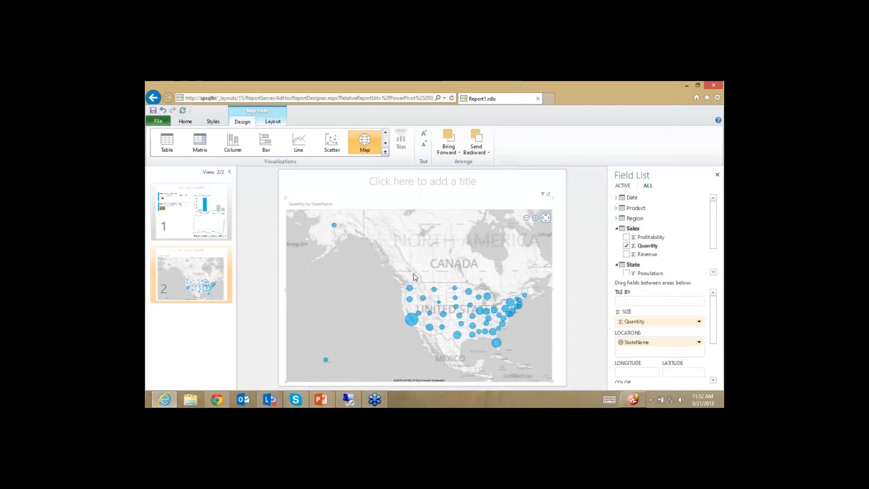
{"action": "left_click", "coordinate": [582, 264]}
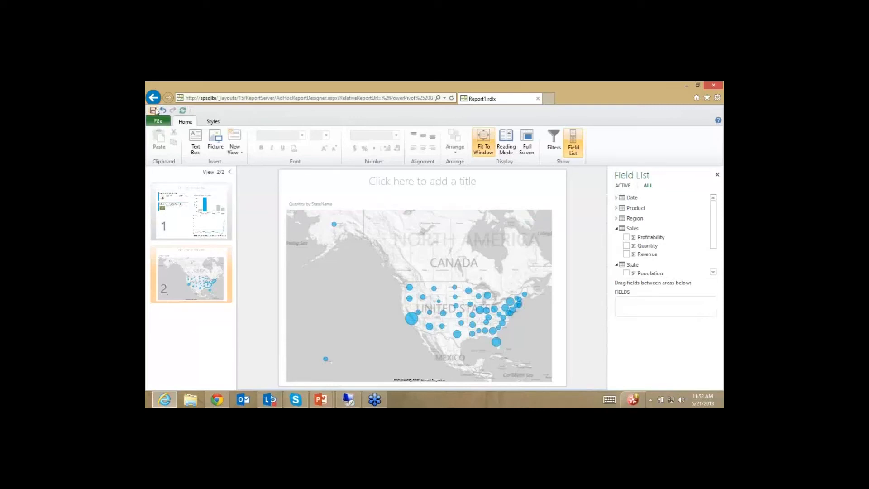
Step: Save the report as 'Power View Example', replacing the default name Report1
{"action": "left_click", "coordinate": [155, 111]}
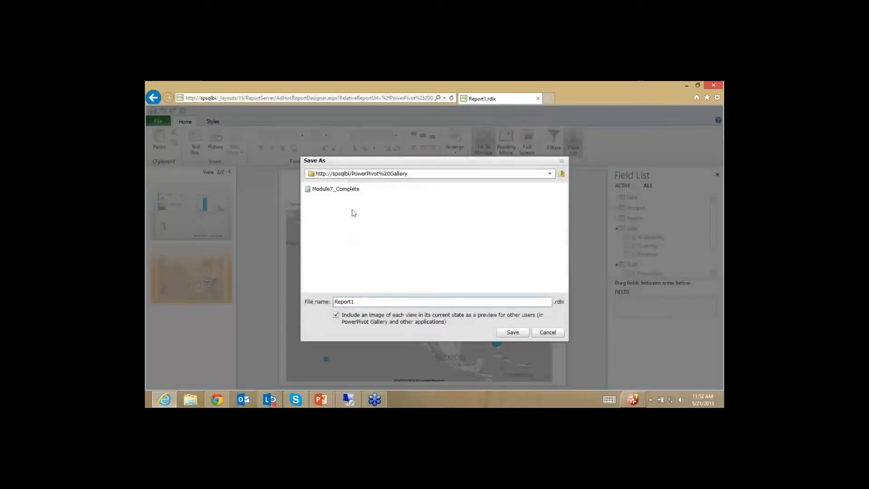
{"action": "left_click_drag", "start_coordinate": [378, 303], "coordinate": [166, 297]}
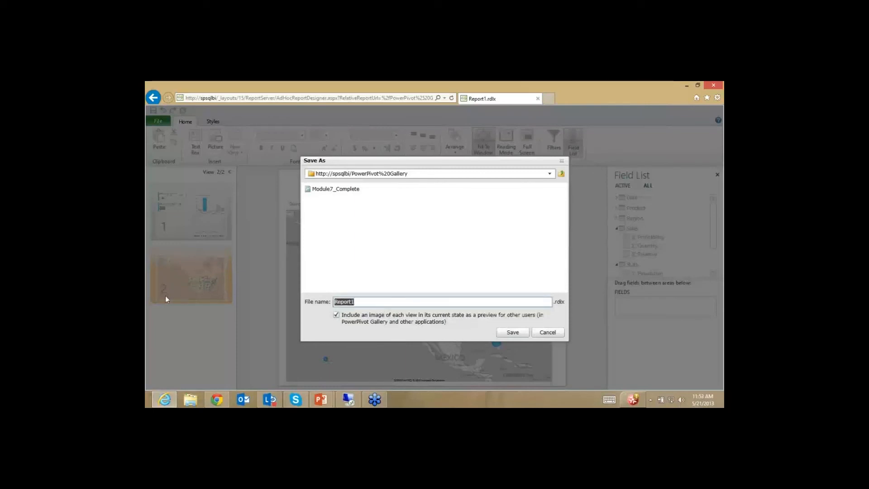
{"action": "type", "text": "Power View Example"}
{"action": "key", "text": "Return"}
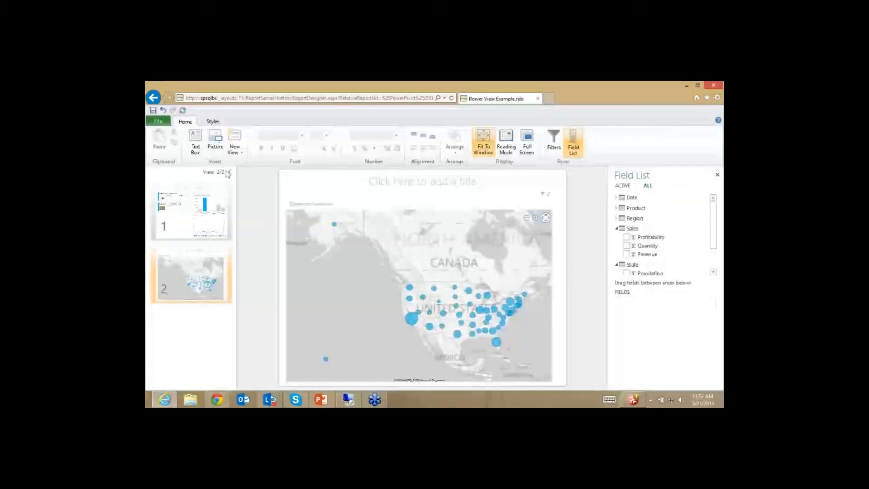
Step: Review the report's file and display options, then resave the report
{"action": "left_click", "coordinate": [158, 121]}
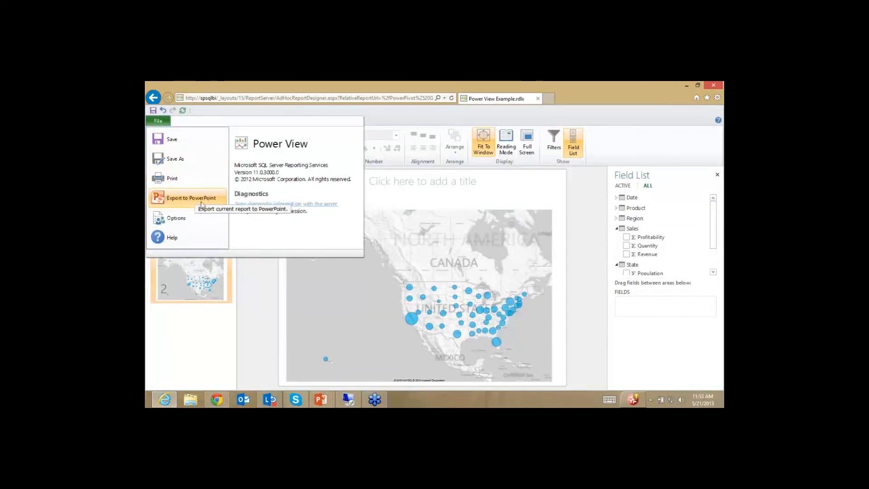
{"action": "left_click", "coordinate": [177, 219]}
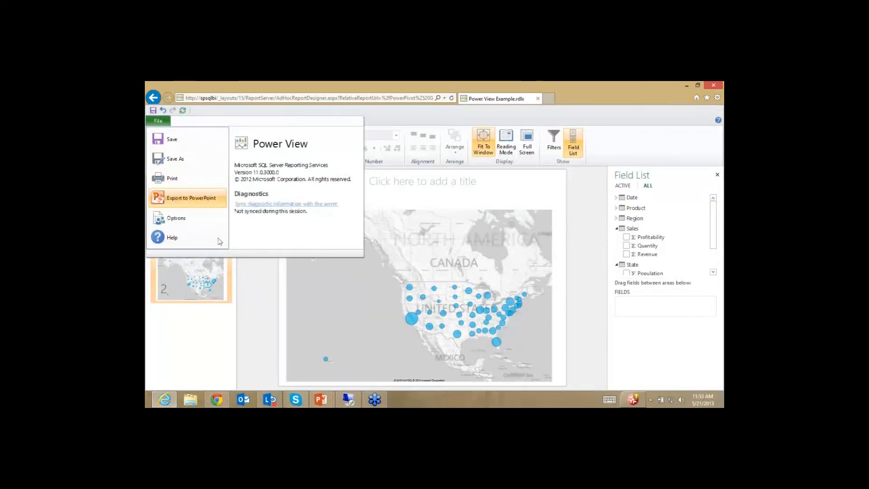
{"action": "left_click", "coordinate": [515, 314]}
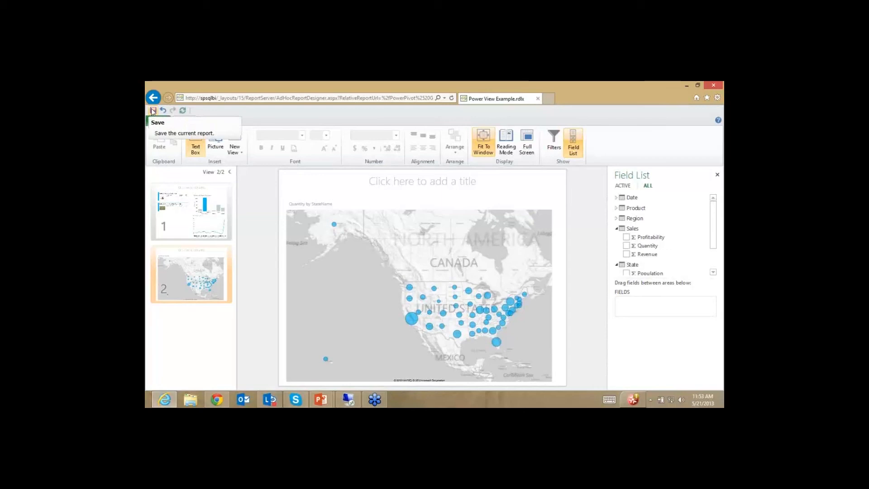
{"action": "left_click", "coordinate": [152, 110]}
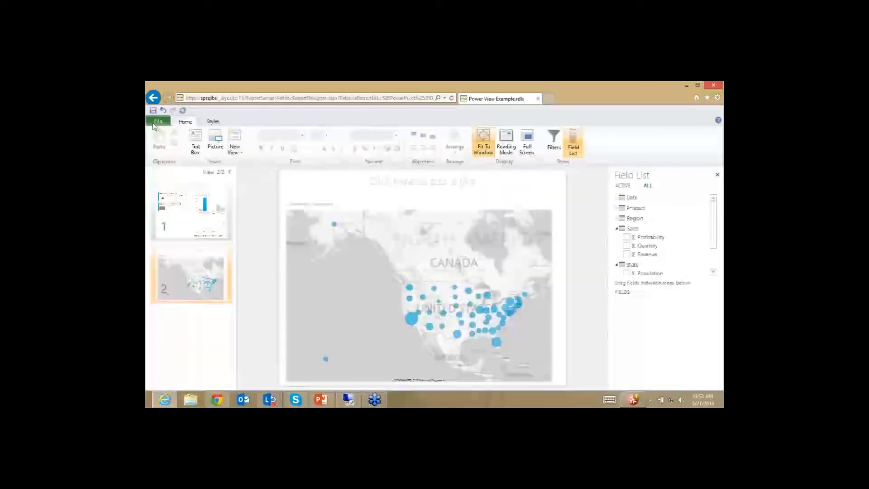
Step: Export the report to PowerPoint and save the deck to the Desktop as 'PowerPoint Example'
{"action": "left_click", "coordinate": [153, 123]}
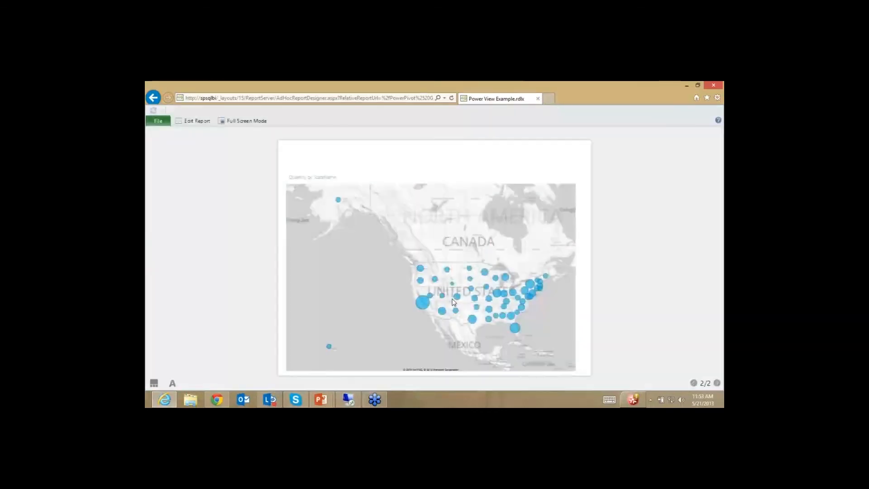
{"action": "key", "text": "Return"}
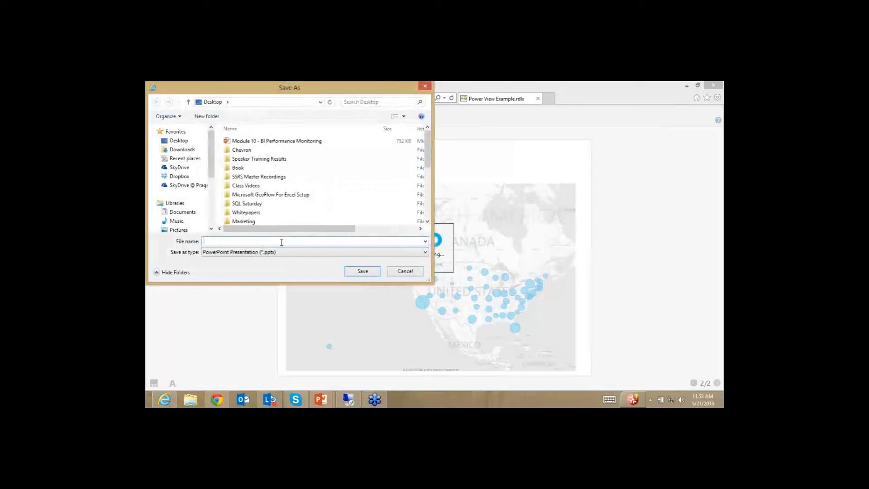
{"action": "type", "text": "PowerPov"}
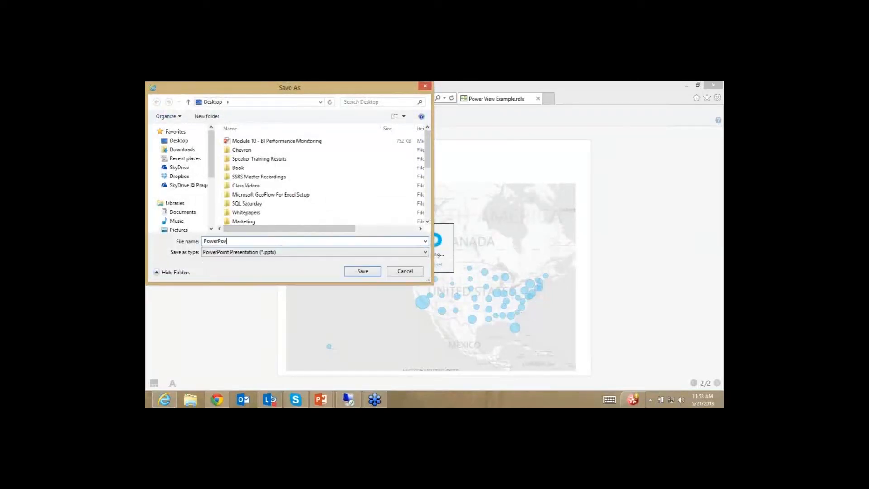
{"action": "key", "text": "BackSpace"}
{"action": "type", "text": "oint Example"}
{"action": "key", "text": "Return"}
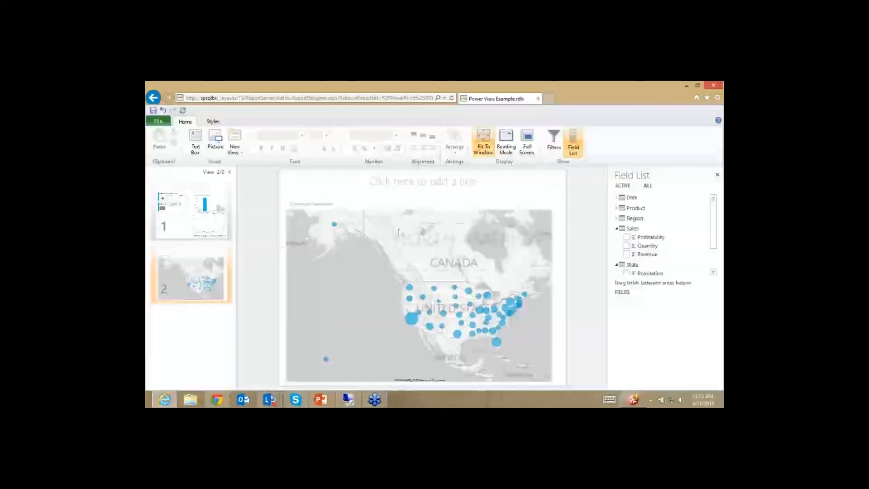
Step: Bring the Power View report back up and export it to PowerPoint again
{"action": "left_click", "coordinate": [687, 85]}
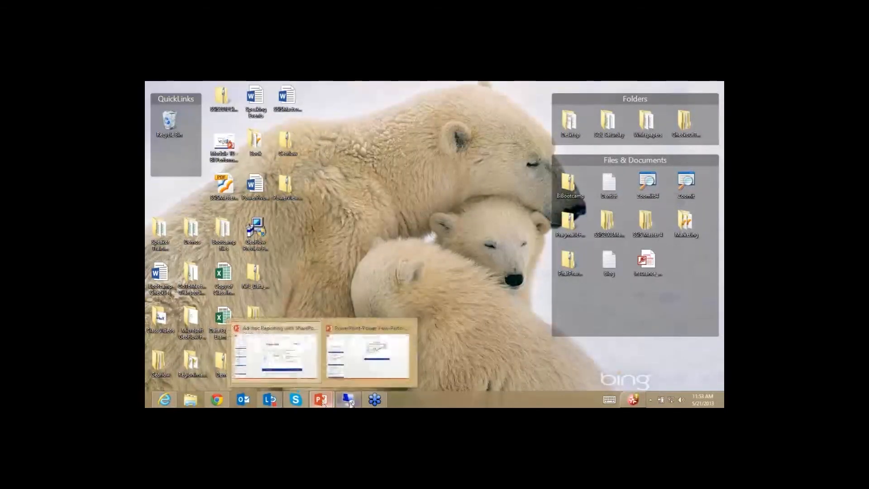
{"action": "left_click", "coordinate": [165, 399]}
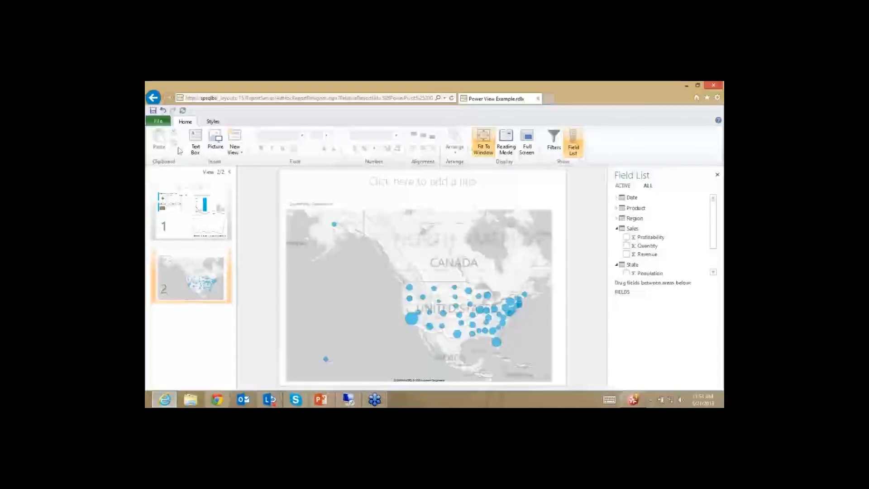
{"action": "left_click", "coordinate": [158, 121]}
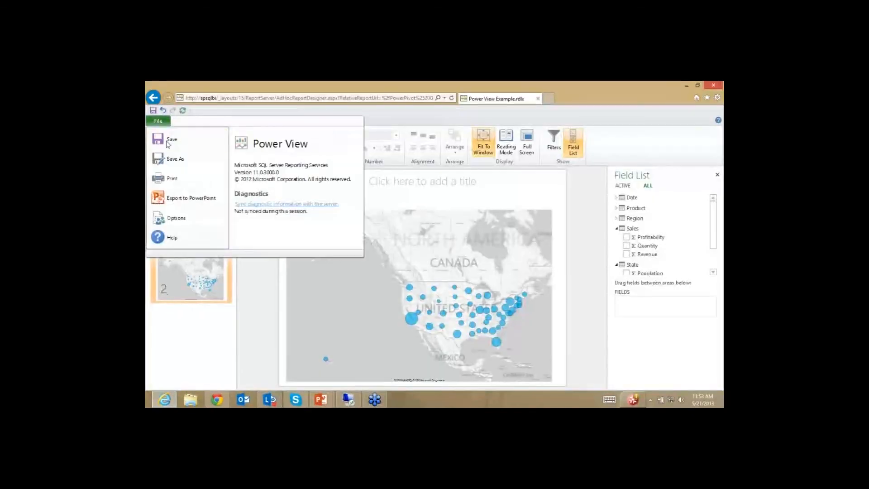
{"action": "left_click", "coordinate": [196, 205]}
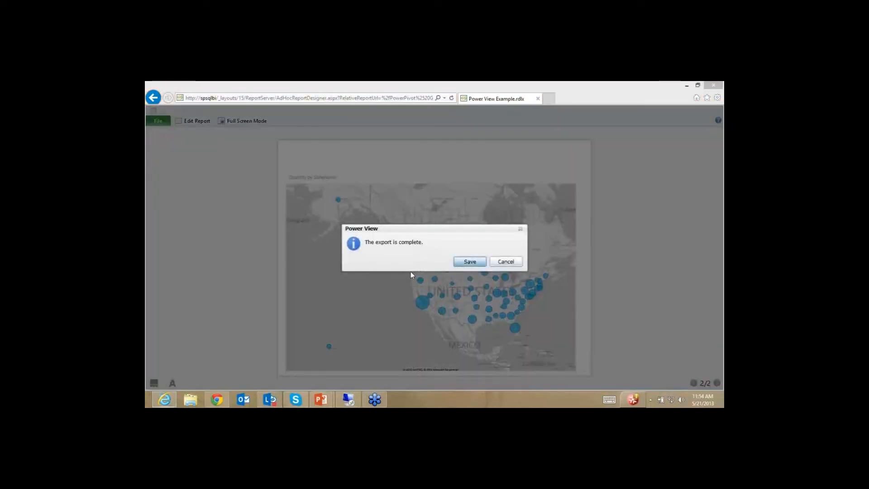
Step: Cancel saving the duplicate export and minimize the browser window
{"action": "left_click", "coordinate": [470, 265]}
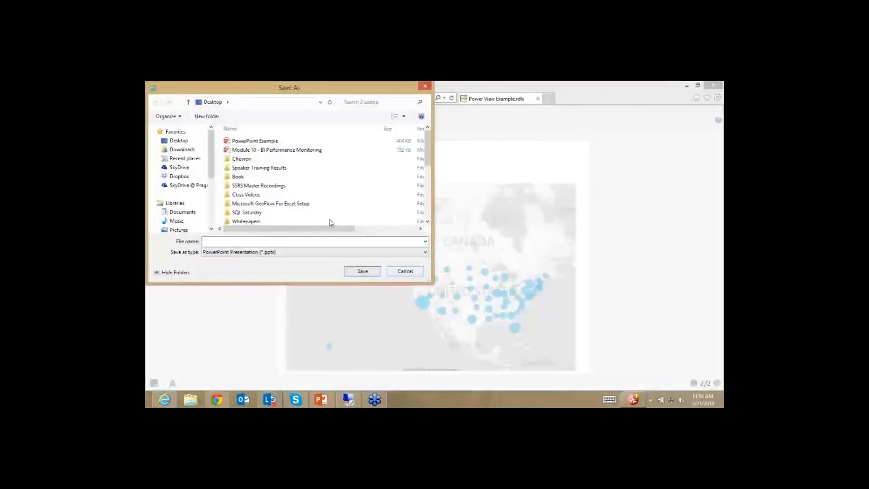
{"action": "left_click", "coordinate": [404, 272]}
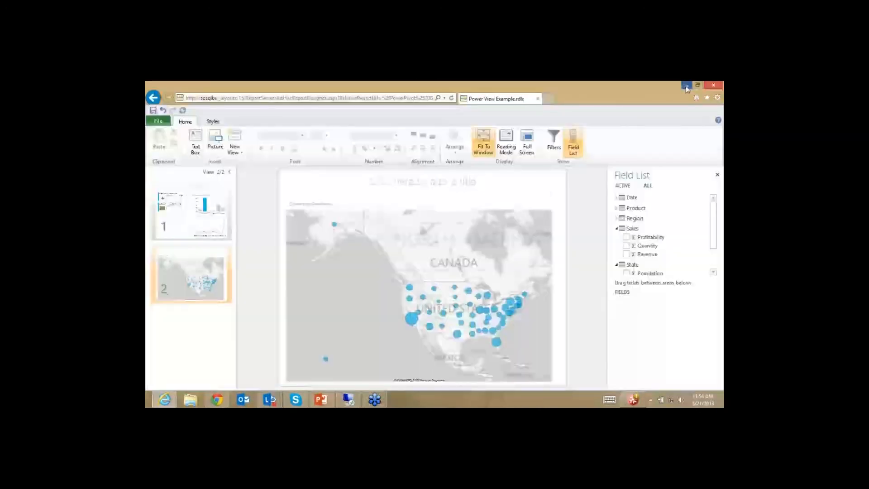
{"action": "left_click", "coordinate": [686, 86]}
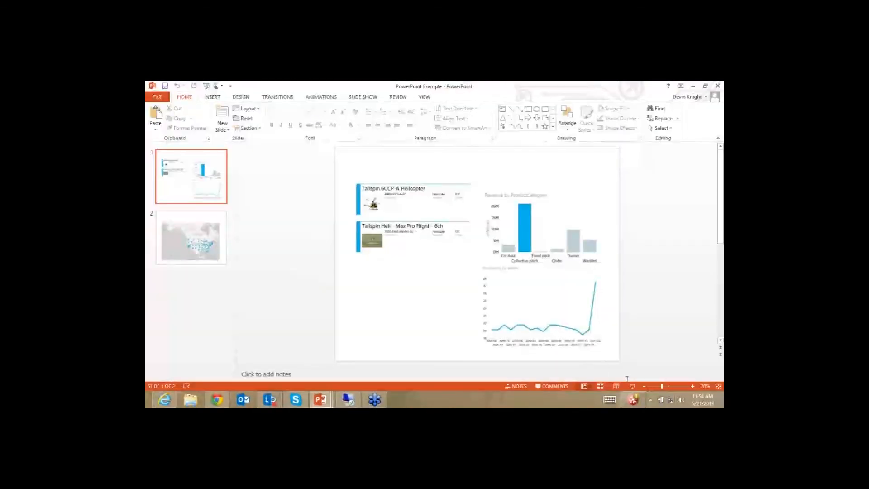
Step: Start the PowerPoint Example slide show from slide 1
{"action": "left_click", "coordinate": [632, 385]}
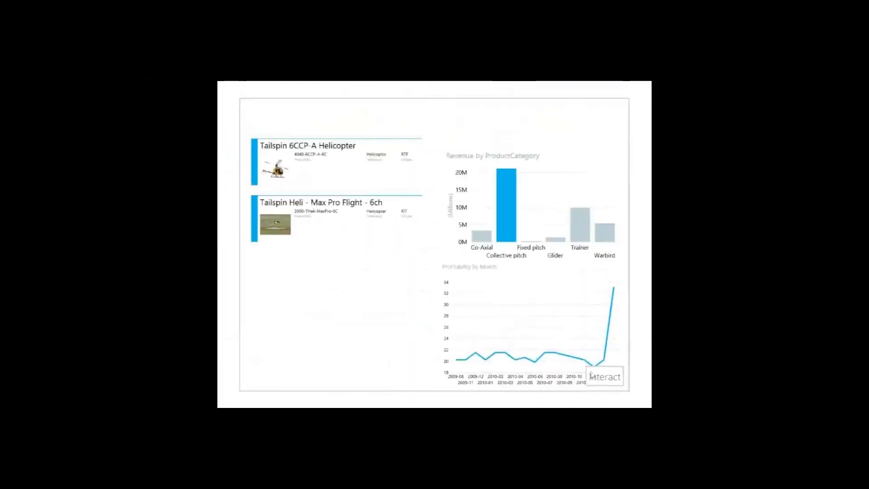
Step: Make the slide's Power View report interactive and sign in with the administrator user name and password
{"action": "left_click", "coordinate": [605, 376]}
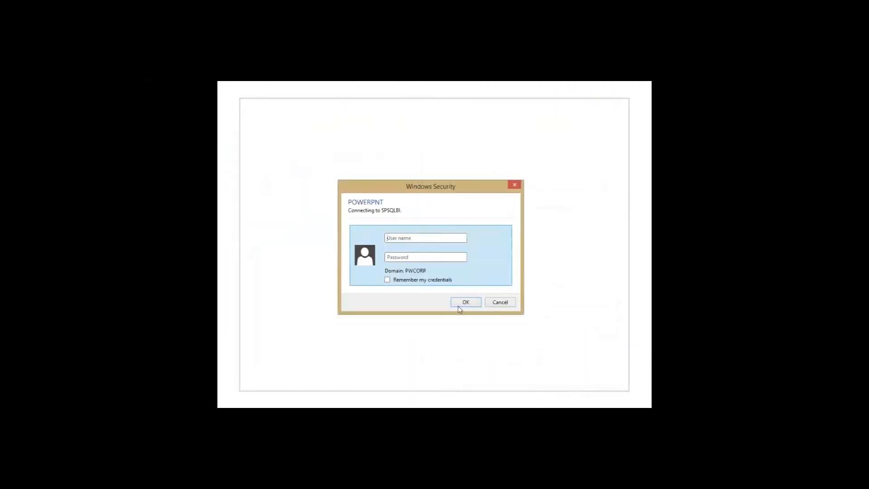
{"action": "type", "text": "demo\\administ"}
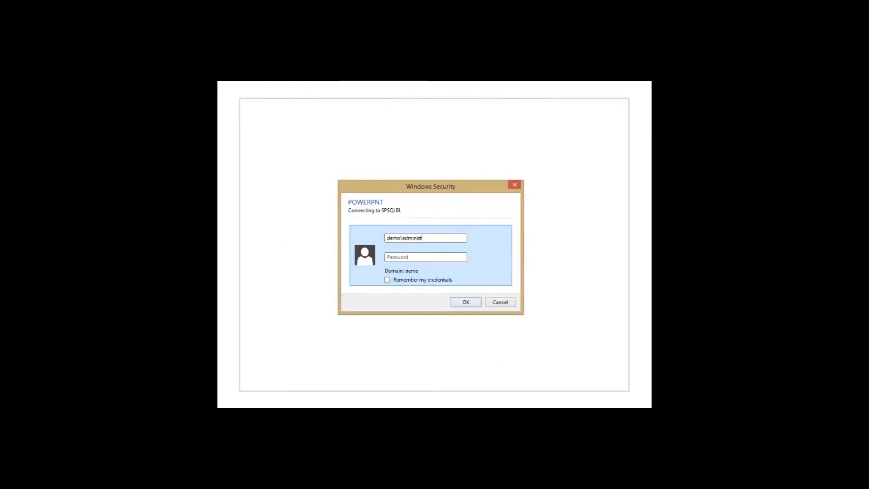
{"action": "key", "text": "BackSpace"}
{"action": "type", "text": "erster"}
{"action": "key", "text": "Tab"}
{"action": "type", "text": "•••••"}
{"action": "key", "text": "Return"}
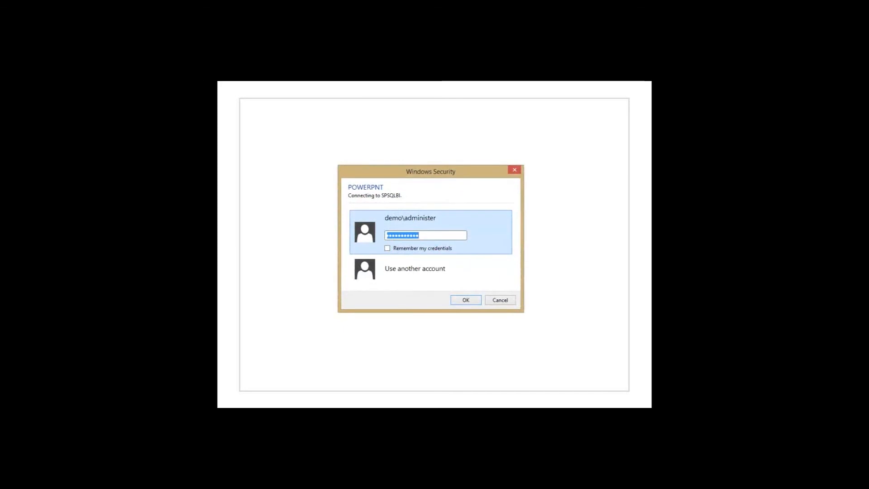
Step: Remember credentials, switch to another account, and sign in again with its user name and password
{"action": "left_click", "coordinate": [387, 247]}
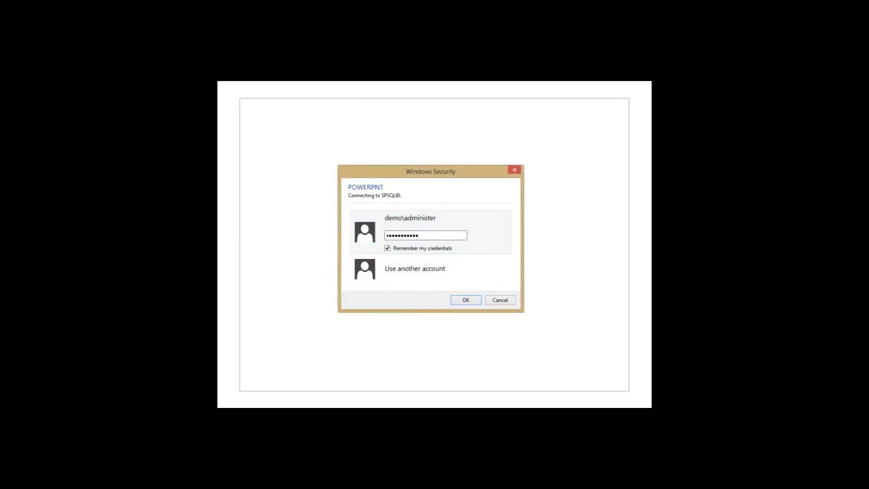
{"action": "left_click", "coordinate": [402, 286]}
{"action": "type", "text": "demo\\"}
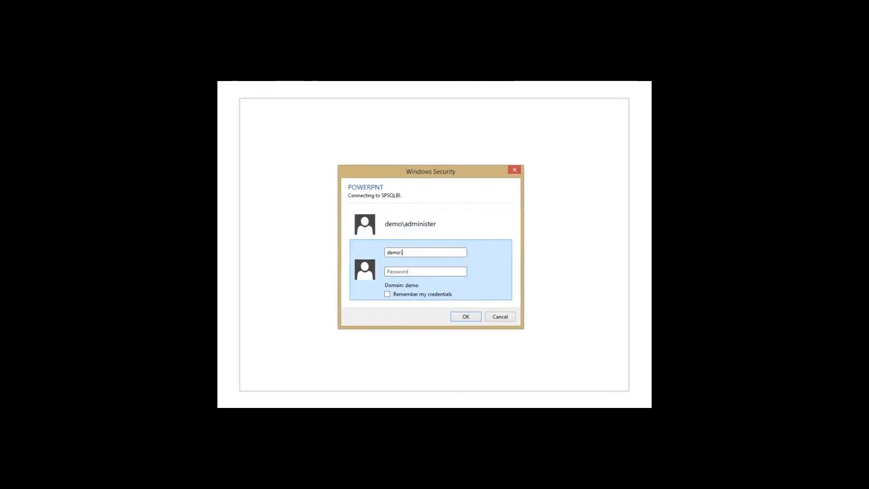
{"action": "type", "text": "administrator"}
{"action": "key", "text": "Tab"}
{"action": "type", "text": "••"}
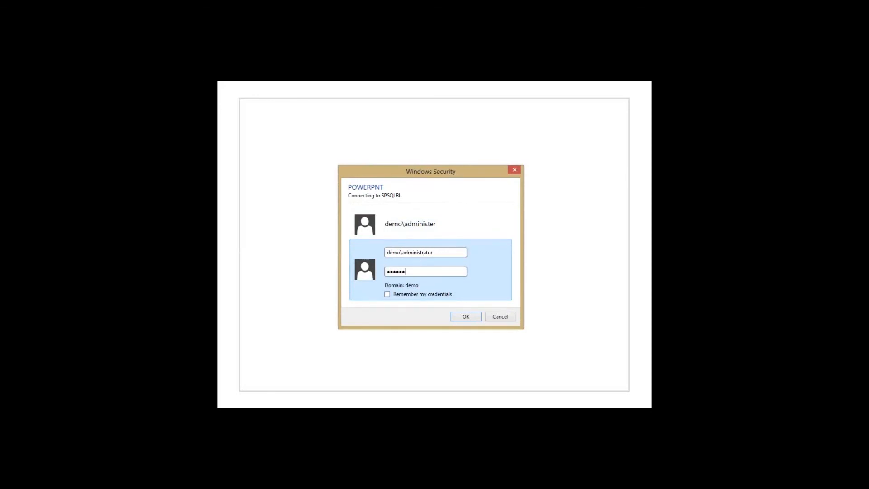
{"action": "key", "text": "Return"}
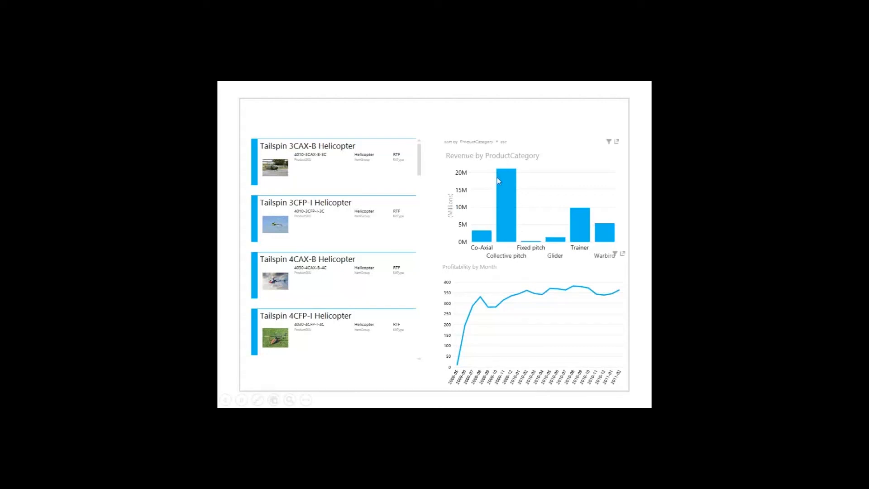
Step: Inspect the live revenue chart, profitability line chart and product list, then exit the slide show
{"action": "mouse_move", "coordinate": [507, 203]}
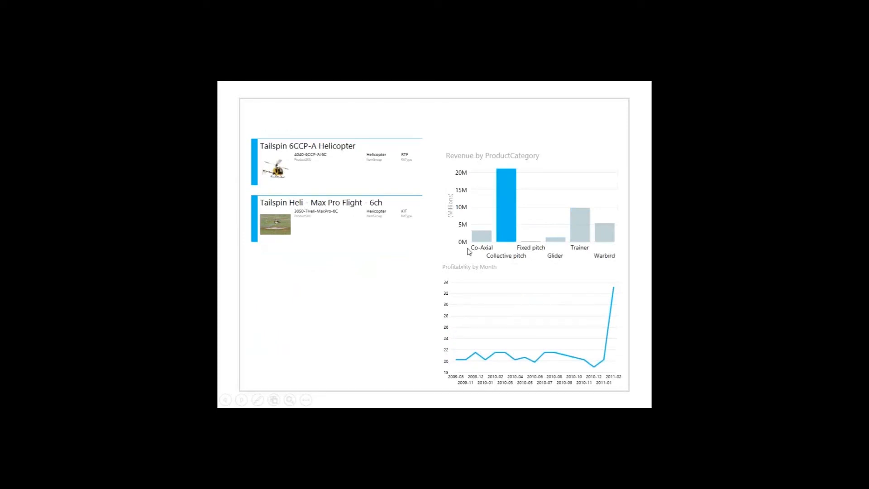
{"action": "mouse_move", "coordinate": [455, 240]}
{"action": "mouse_move", "coordinate": [413, 227]}
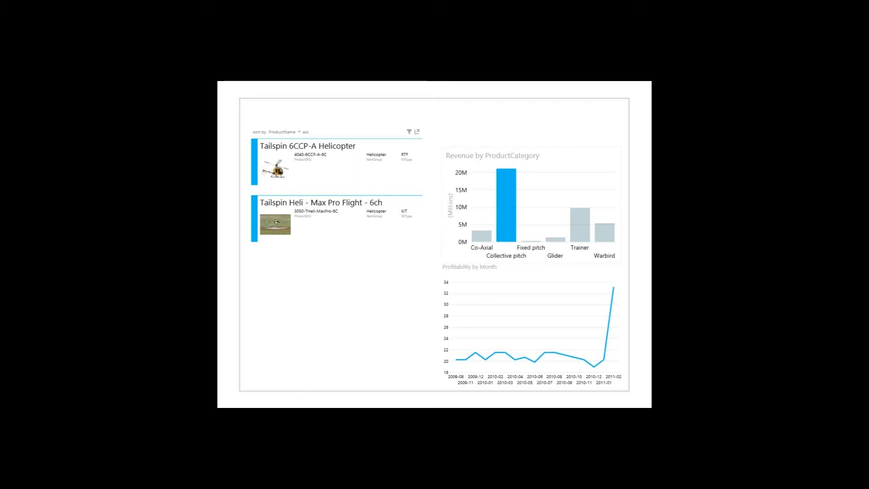
{"action": "key", "text": "Escape"}
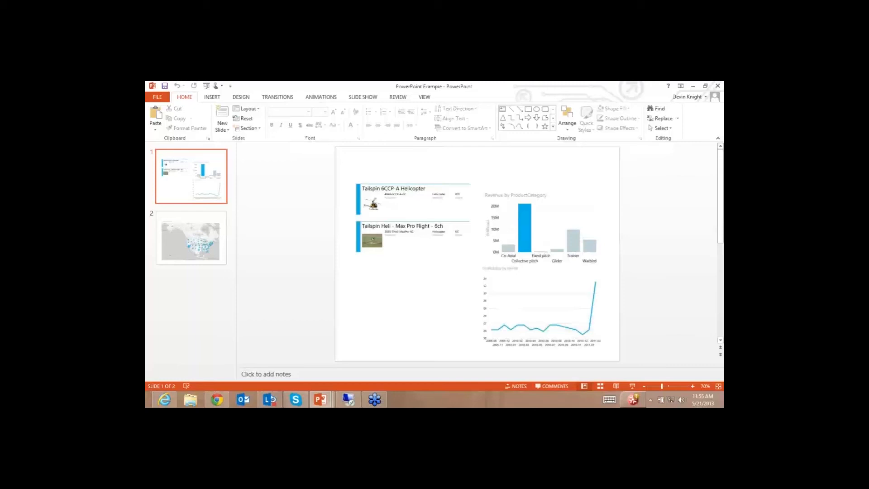
{"action": "key", "text": "F5"}
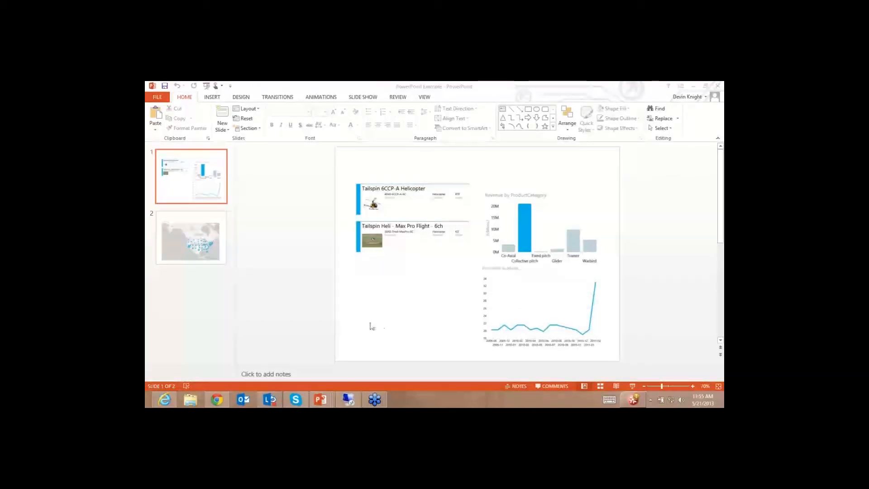
{"action": "mouse_move", "coordinate": [320, 399]}
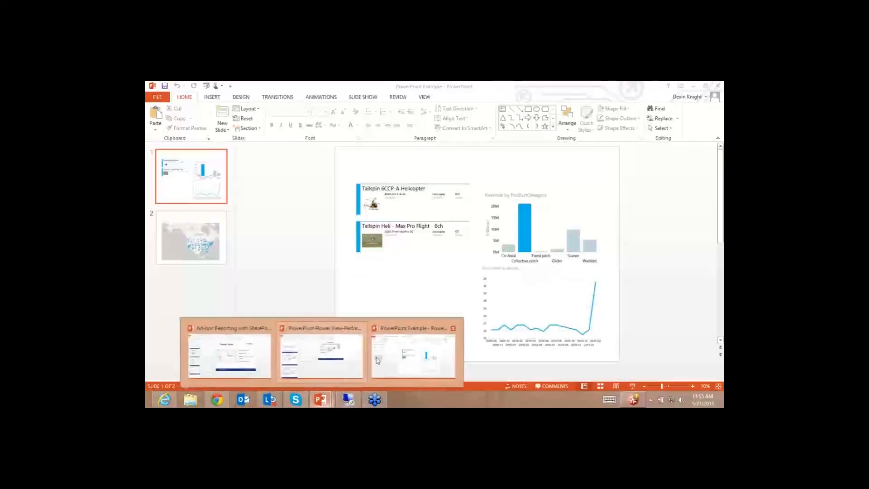